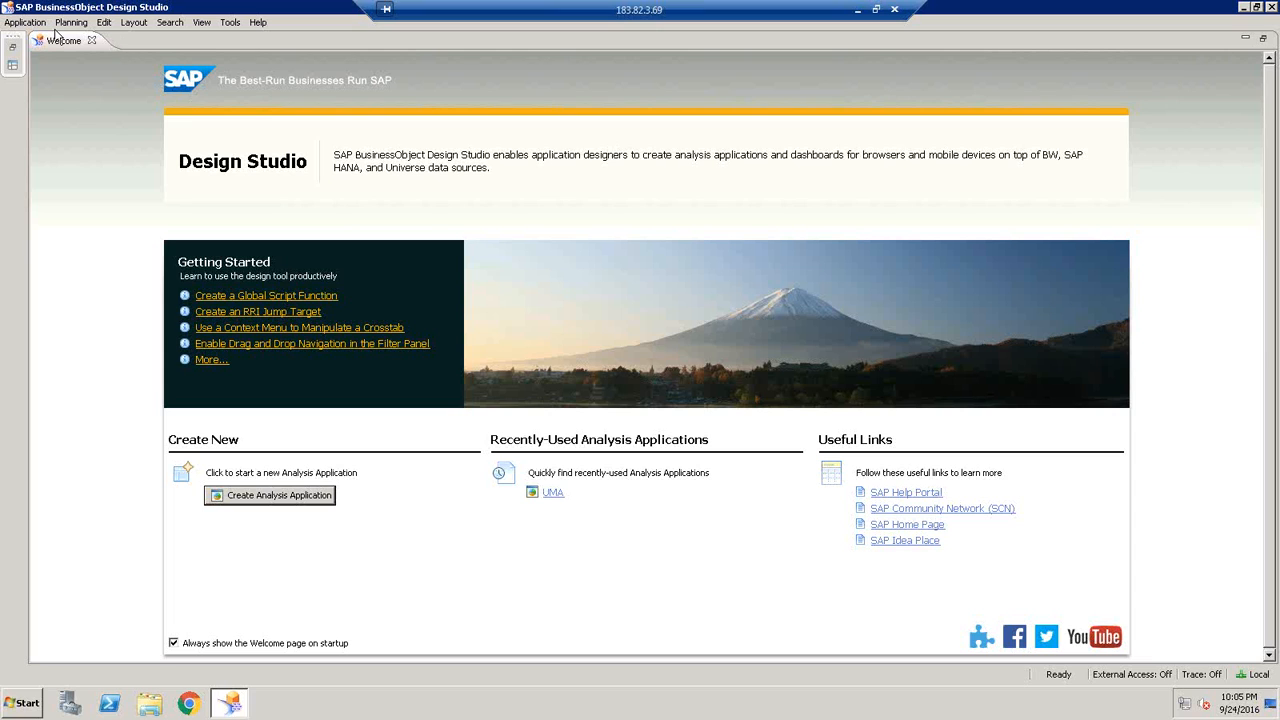
- Open the recently used UMA analysis application and place a Chart component near the upper middle of its canvas
{"action": "left_click", "coordinate": [554, 494]}
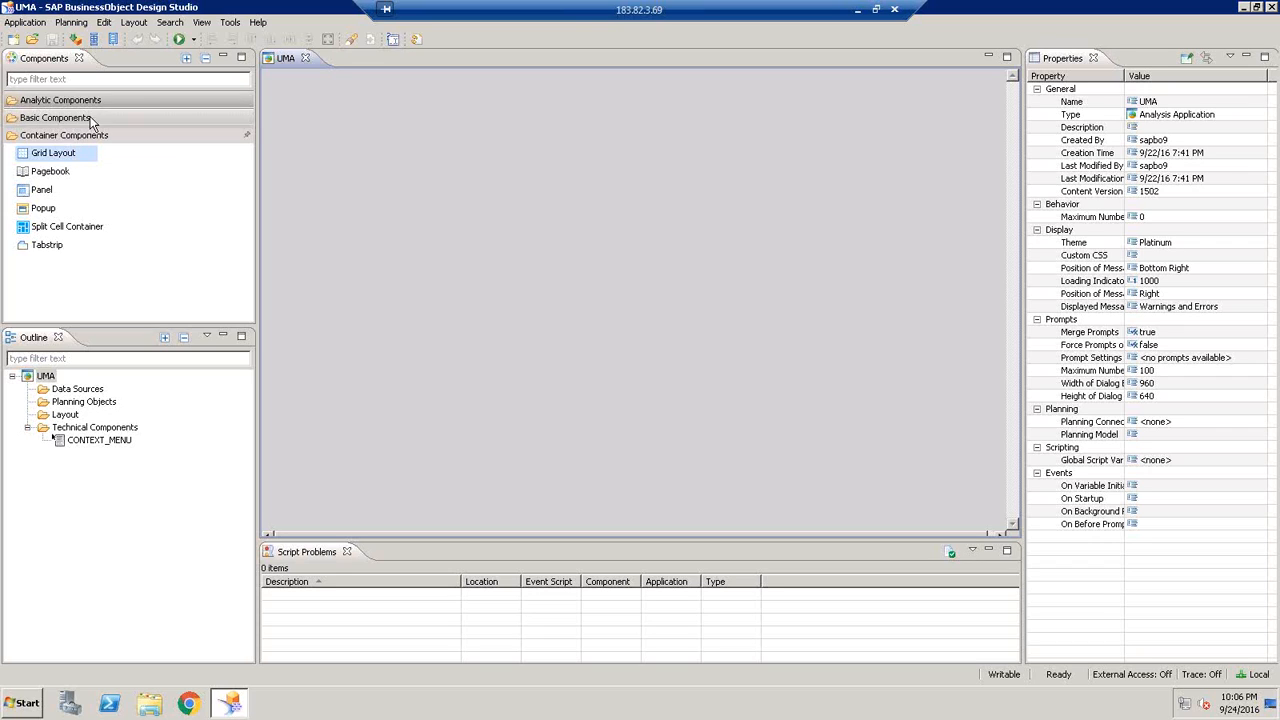
{"action": "left_click", "coordinate": [93, 104]}
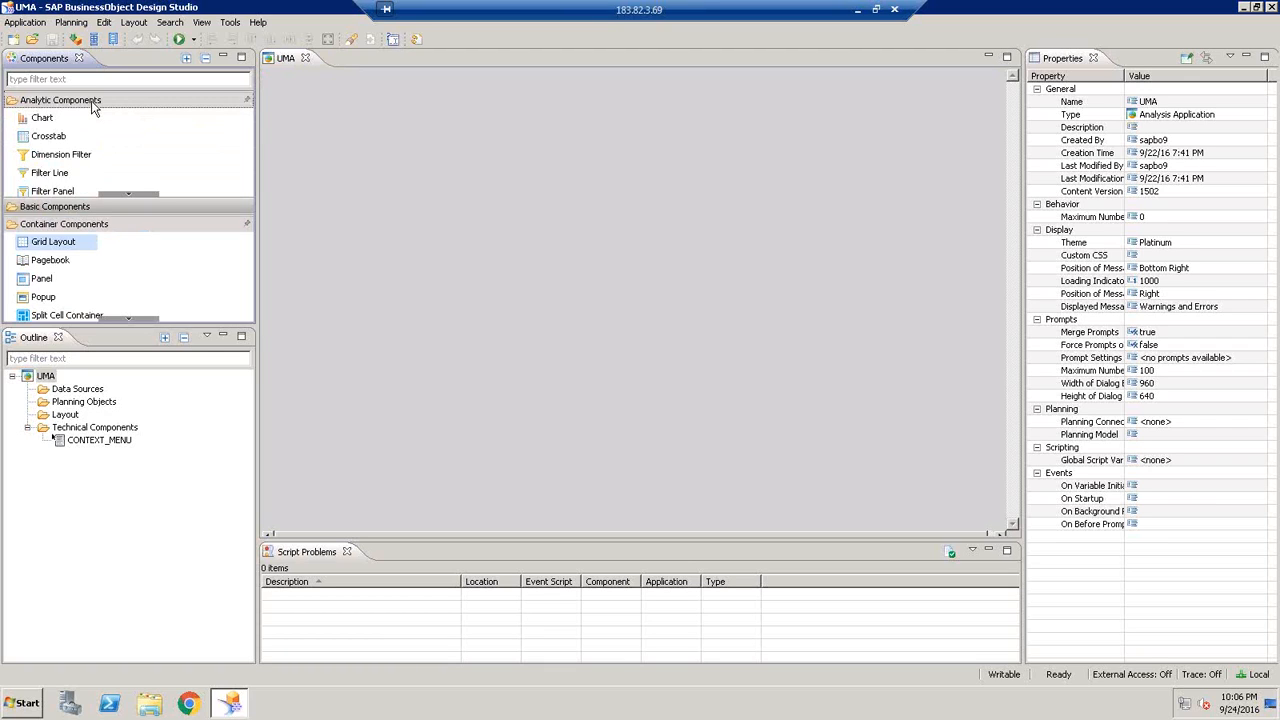
{"action": "left_click", "coordinate": [43, 120]}
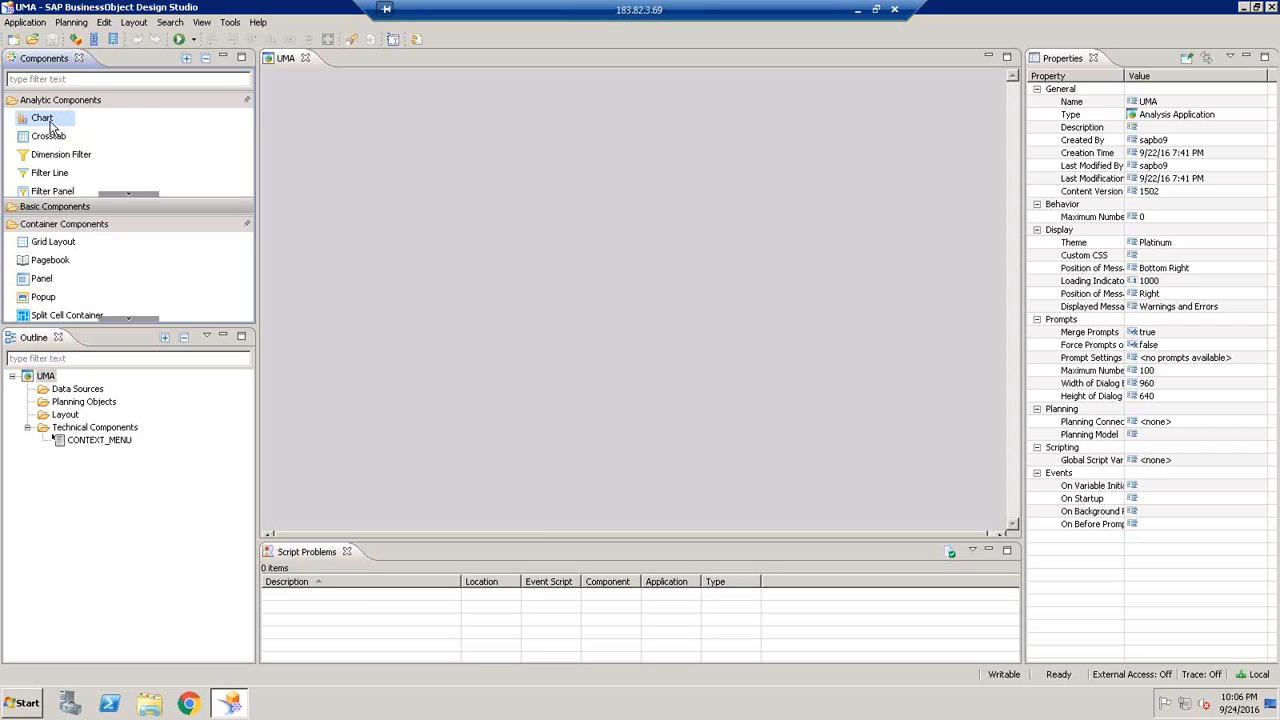
{"action": "left_click_drag", "start_coordinate": [46, 122], "coordinate": [424, 124]}
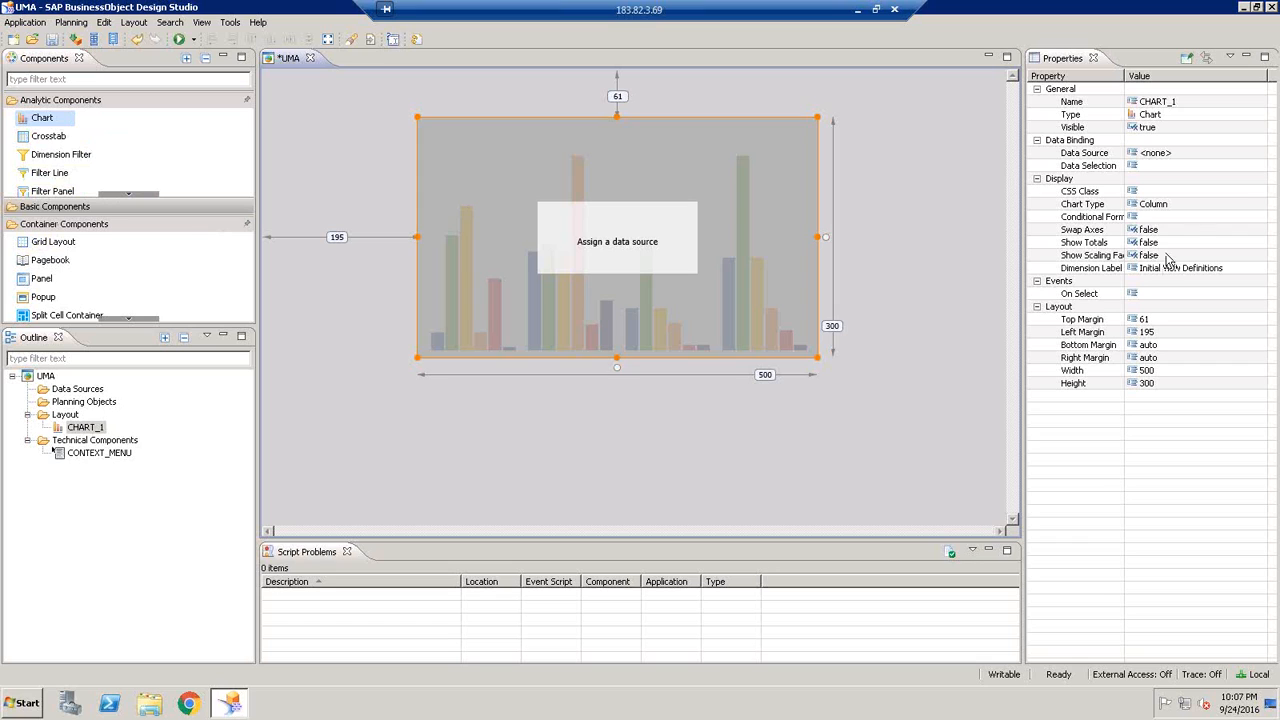
- Examine the chart types available for the placed chart without choosing one, and reselect the chart
{"action": "left_click", "coordinate": [1253, 206]}
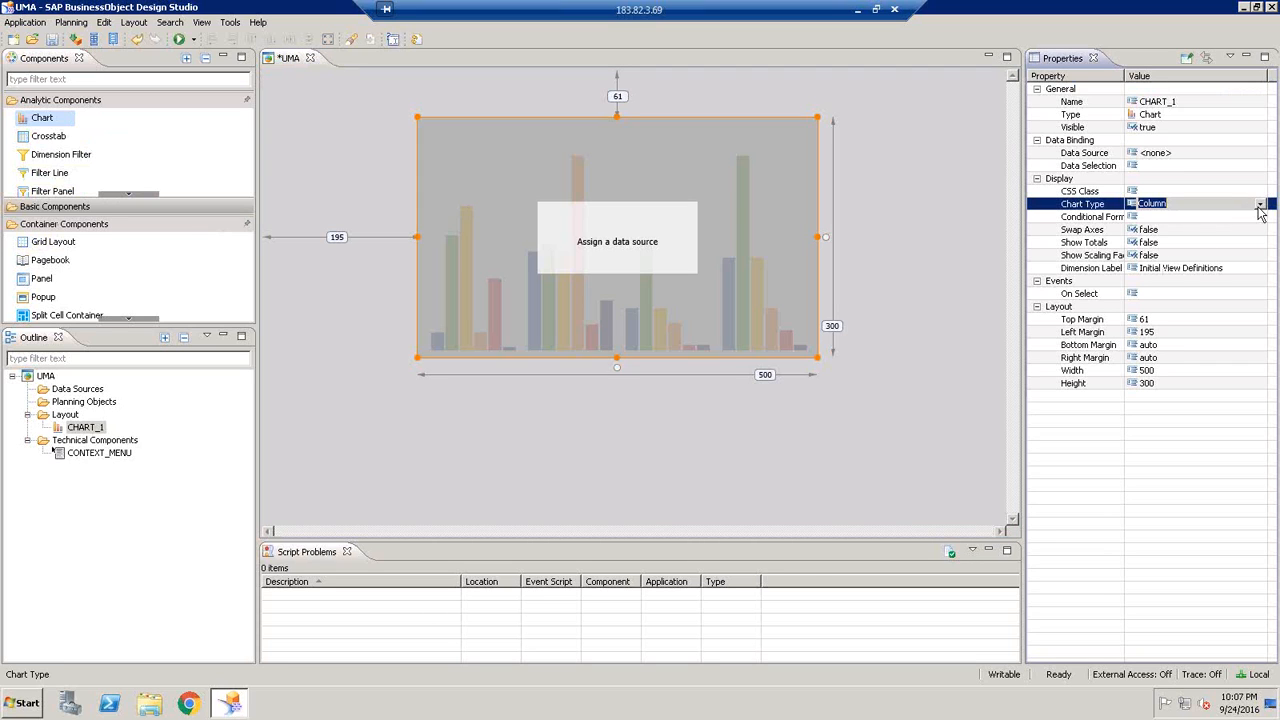
{"action": "left_click", "coordinate": [1260, 204]}
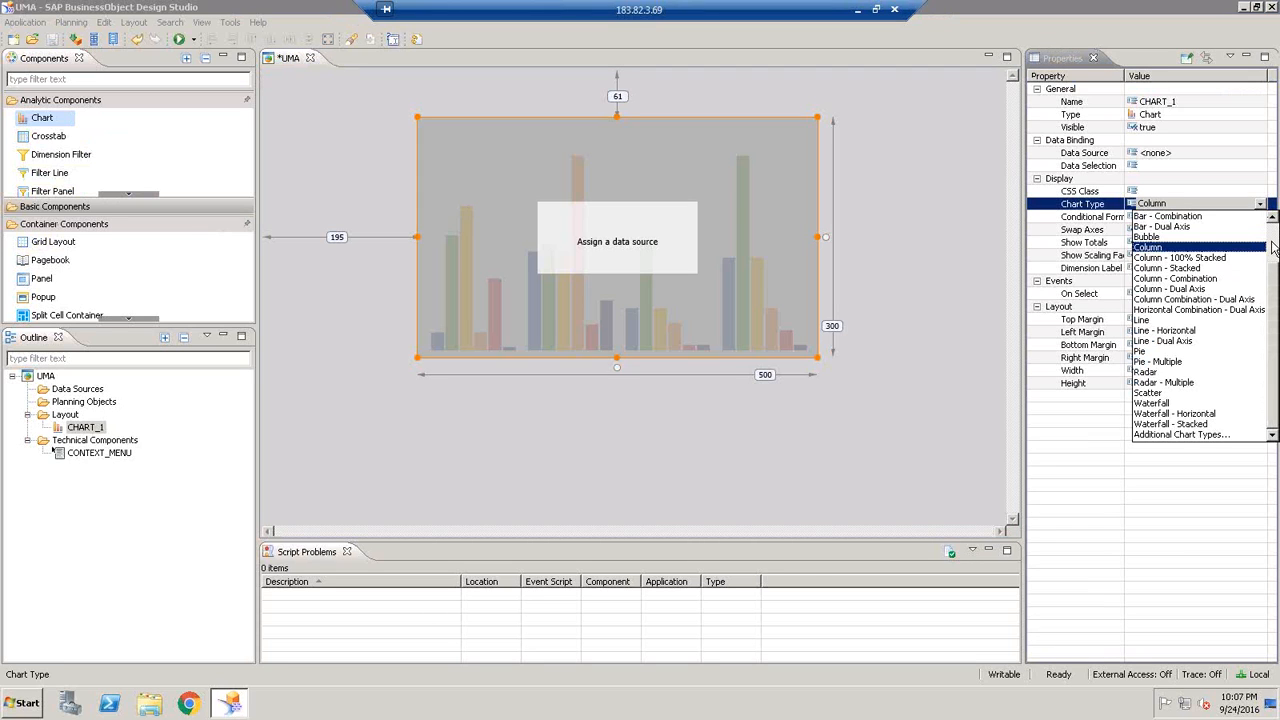
{"action": "scroll", "coordinate": [1273, 248], "scroll_direction": "up", "scroll_amount": 2}
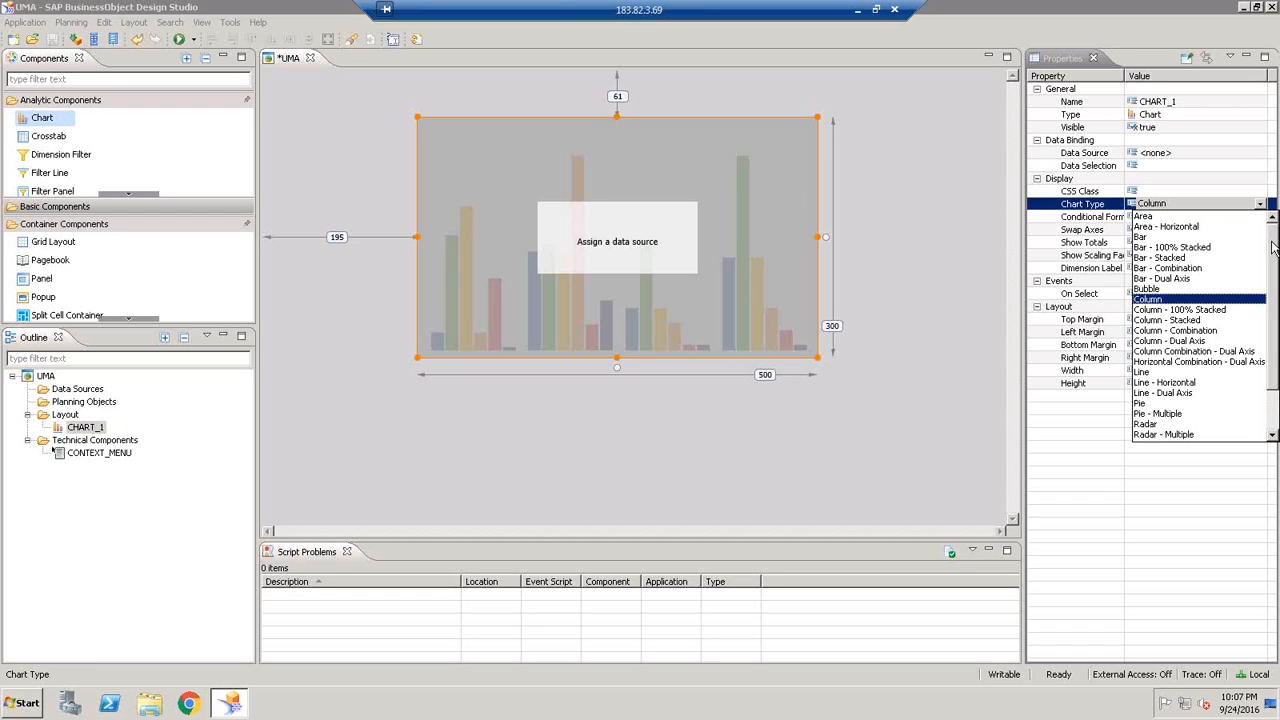
{"action": "left_click", "coordinate": [885, 436]}
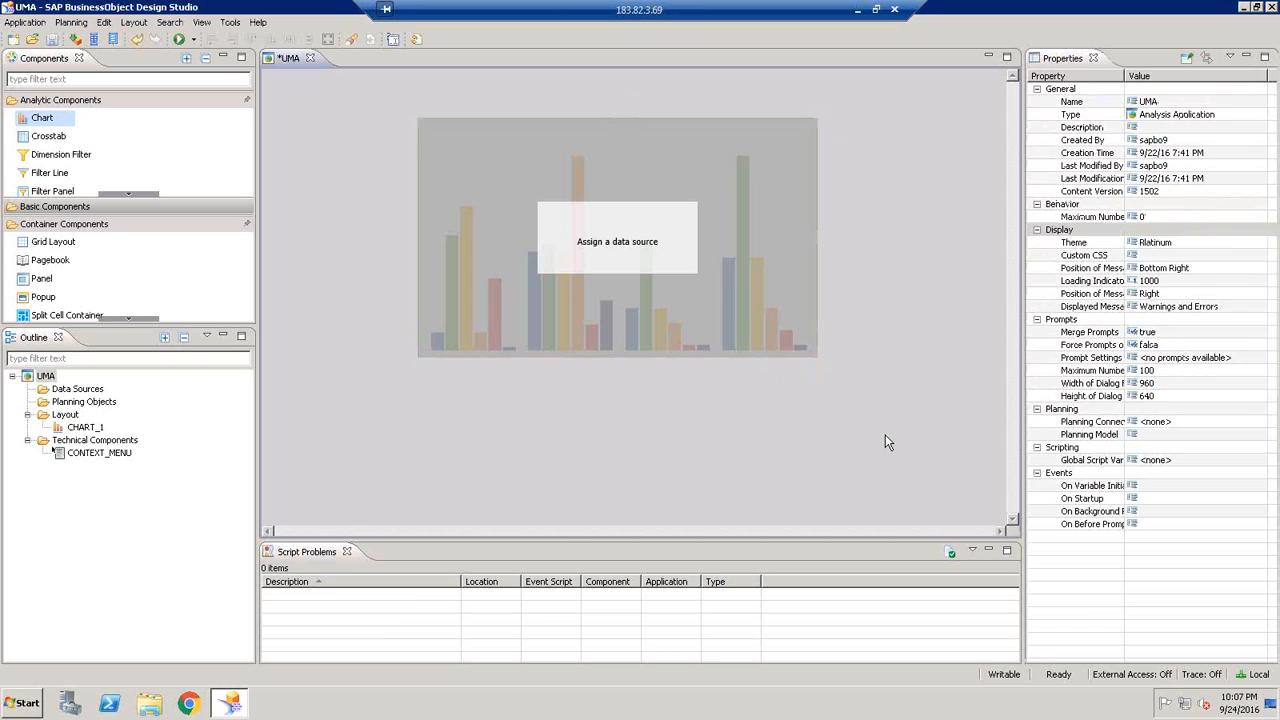
{"action": "left_click", "coordinate": [790, 137]}
{"action": "left_click", "coordinate": [790, 137]}
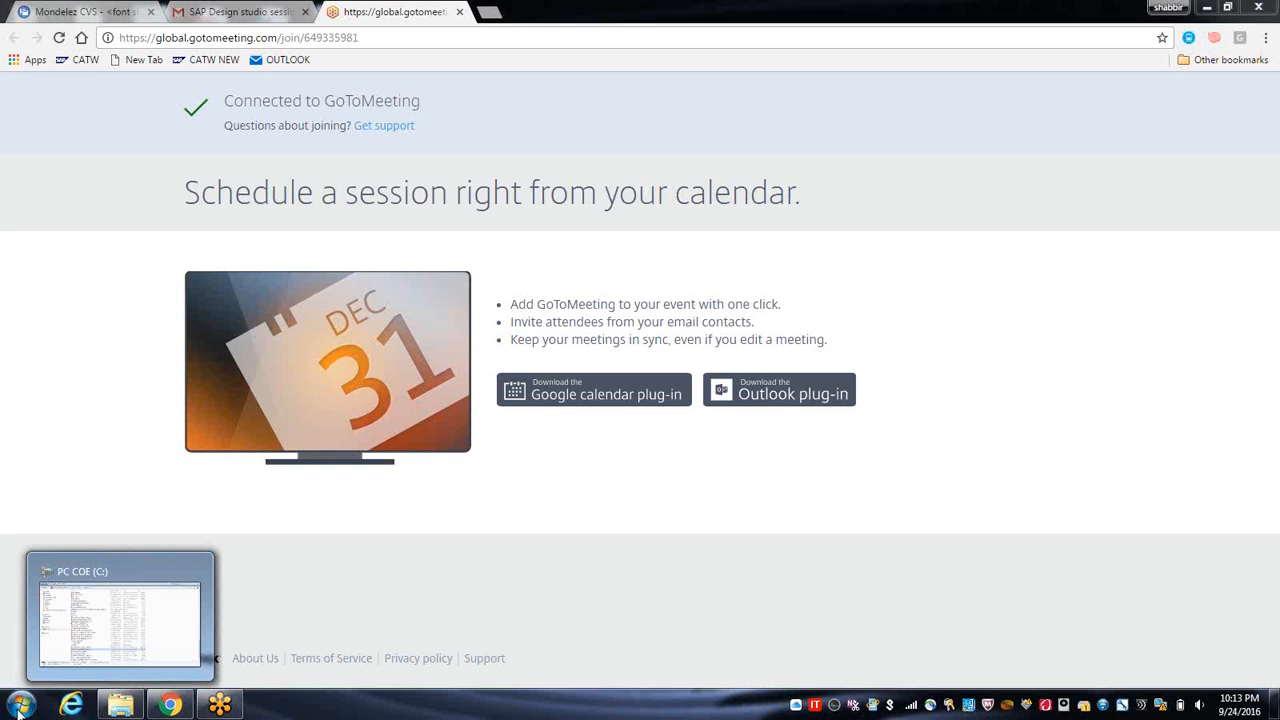
- Reconnect to the remote server with Remote Desktop by entering the account password, and accept the logon notice
{"action": "left_click", "coordinate": [20, 705]}
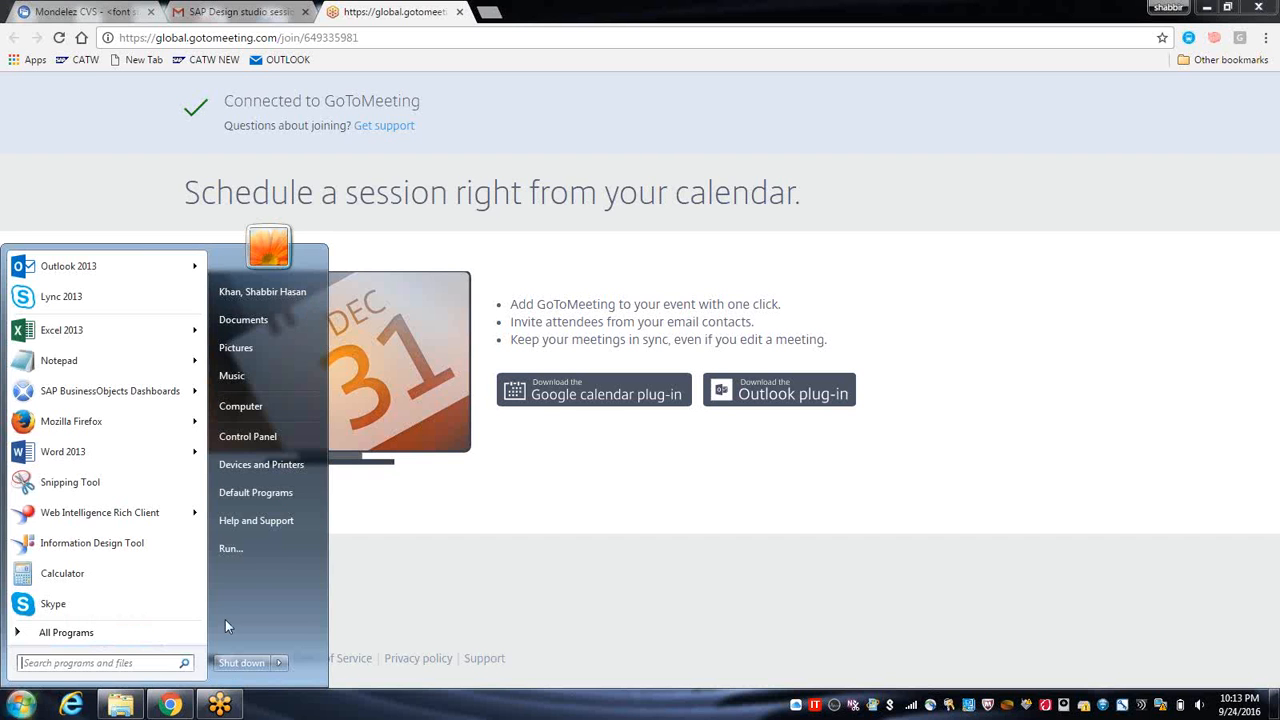
{"action": "left_click", "coordinate": [237, 549]}
{"action": "left_click", "coordinate": [150, 650]}
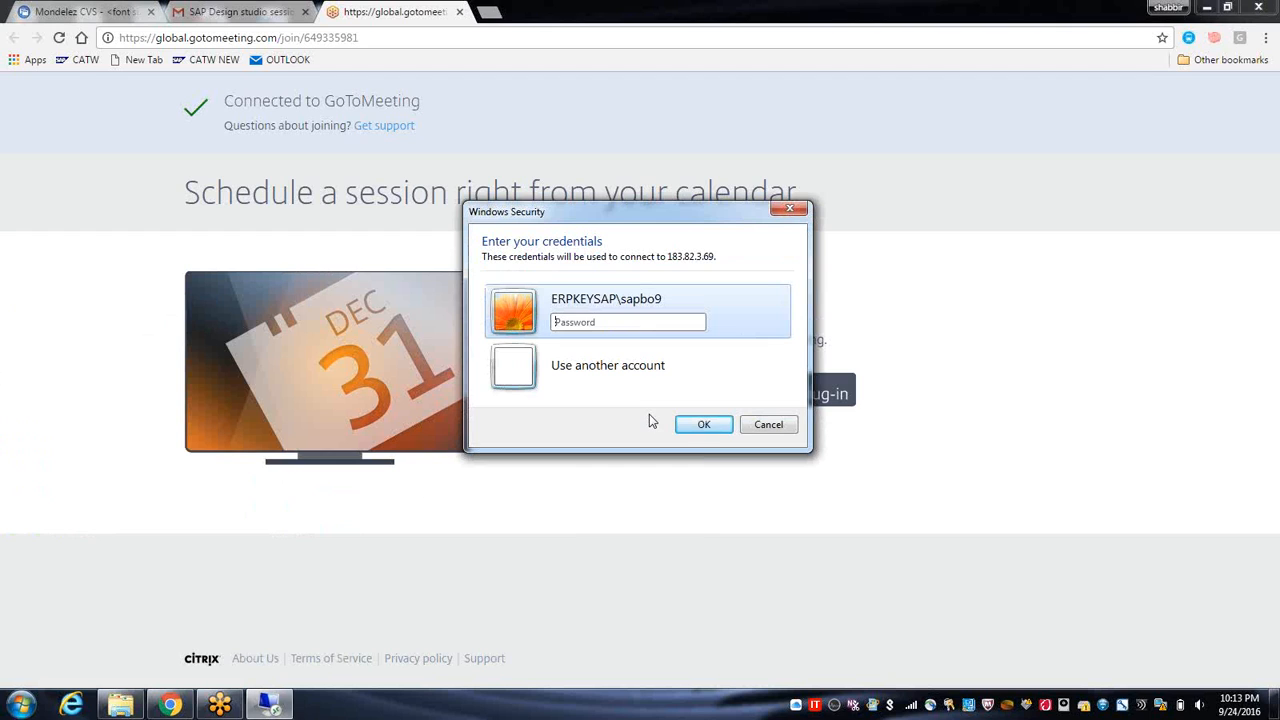
{"action": "type", "text": "•••••••"}
{"action": "key", "text": "Return"}
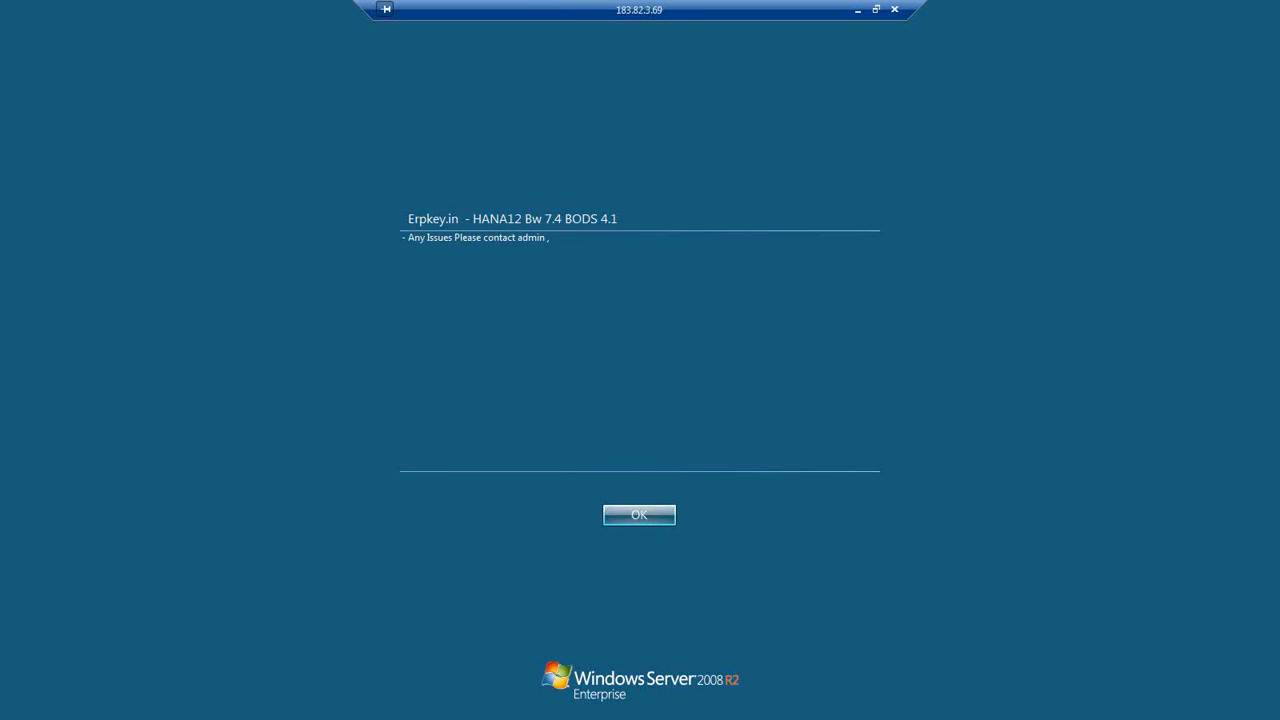
{"action": "left_click", "coordinate": [636, 512]}
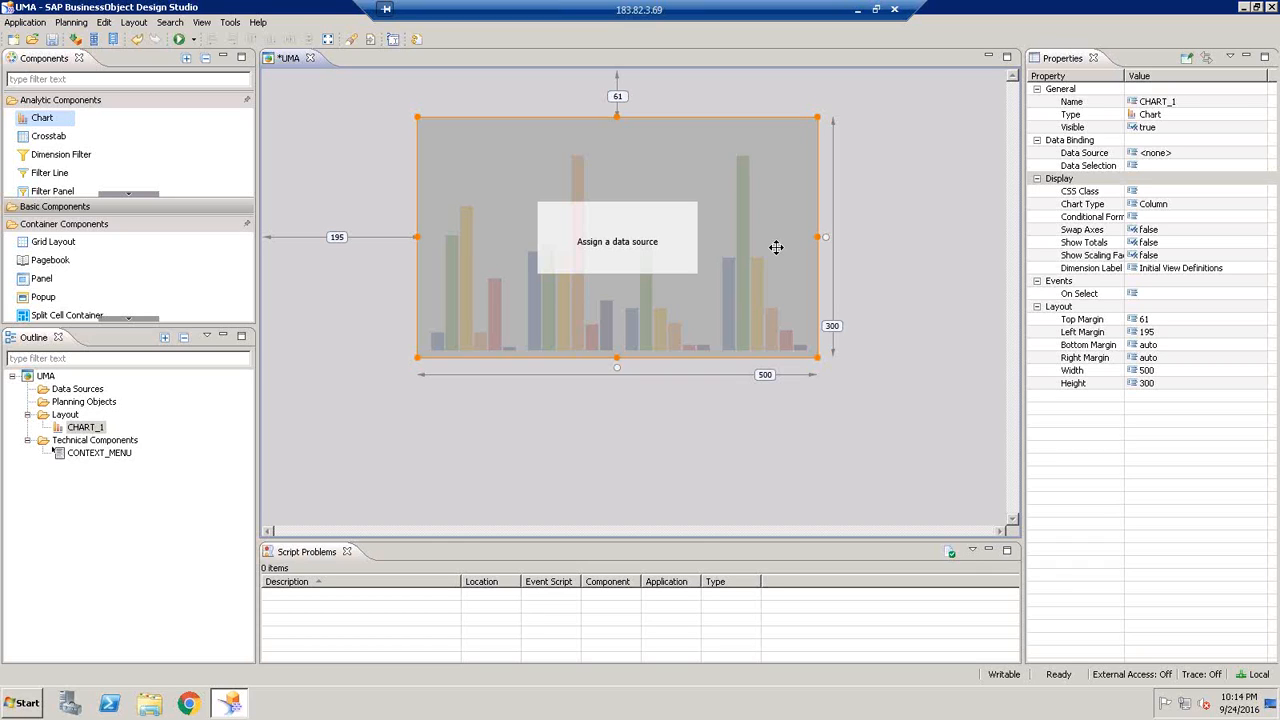
- Set the chart's type to Pie
{"action": "left_click", "coordinate": [1205, 204]}
{"action": "left_click", "coordinate": [1261, 205]}
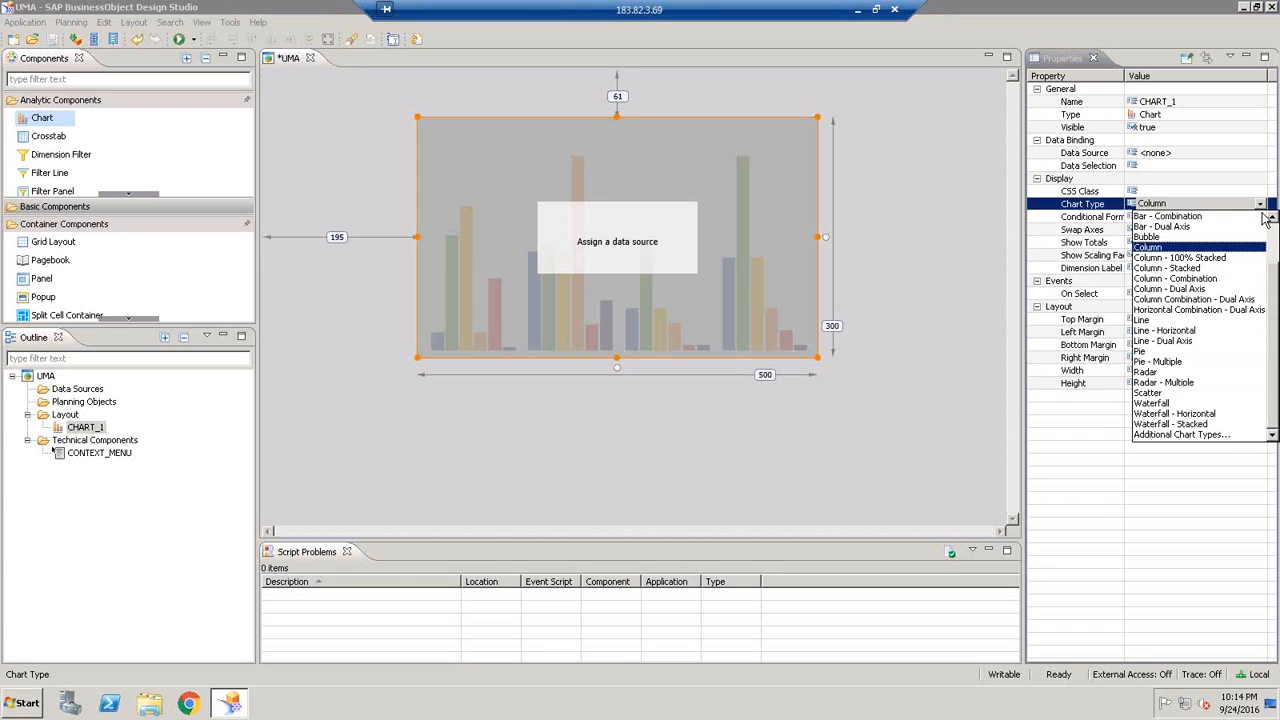
{"action": "scroll", "coordinate": [1275, 265], "scroll_direction": "up", "scroll_amount": 2}
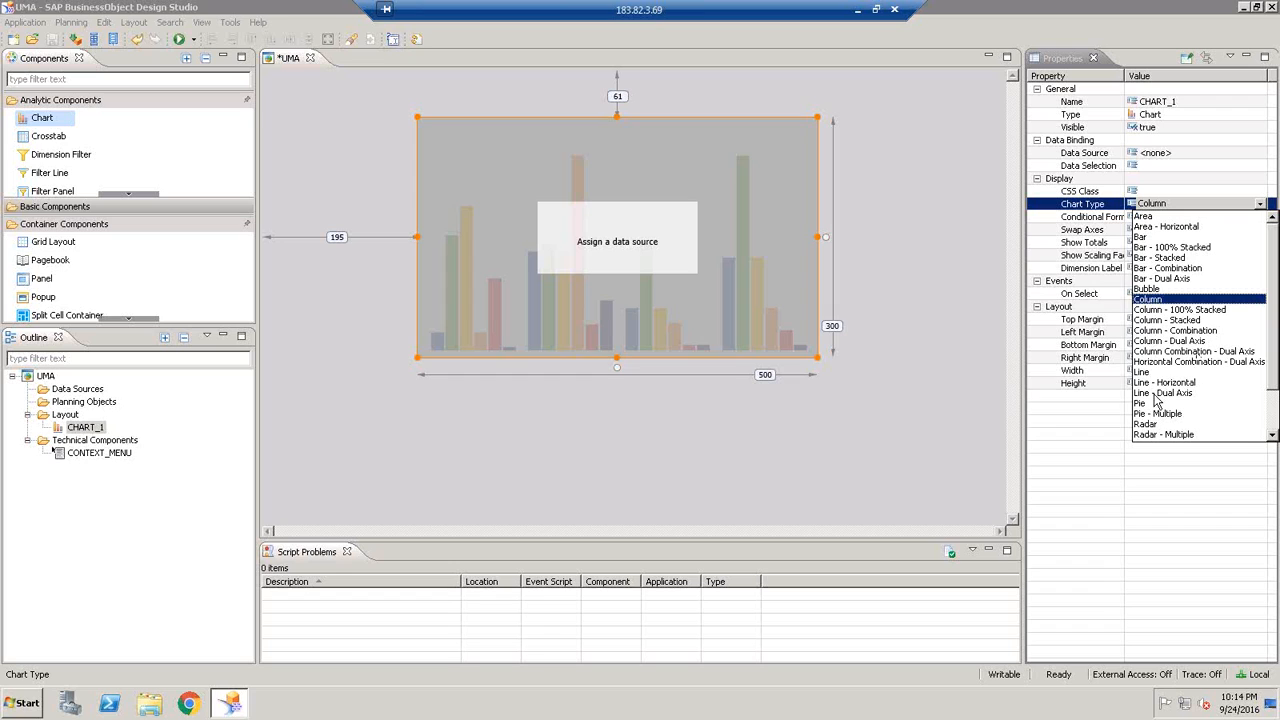
{"action": "left_click", "coordinate": [1262, 310]}
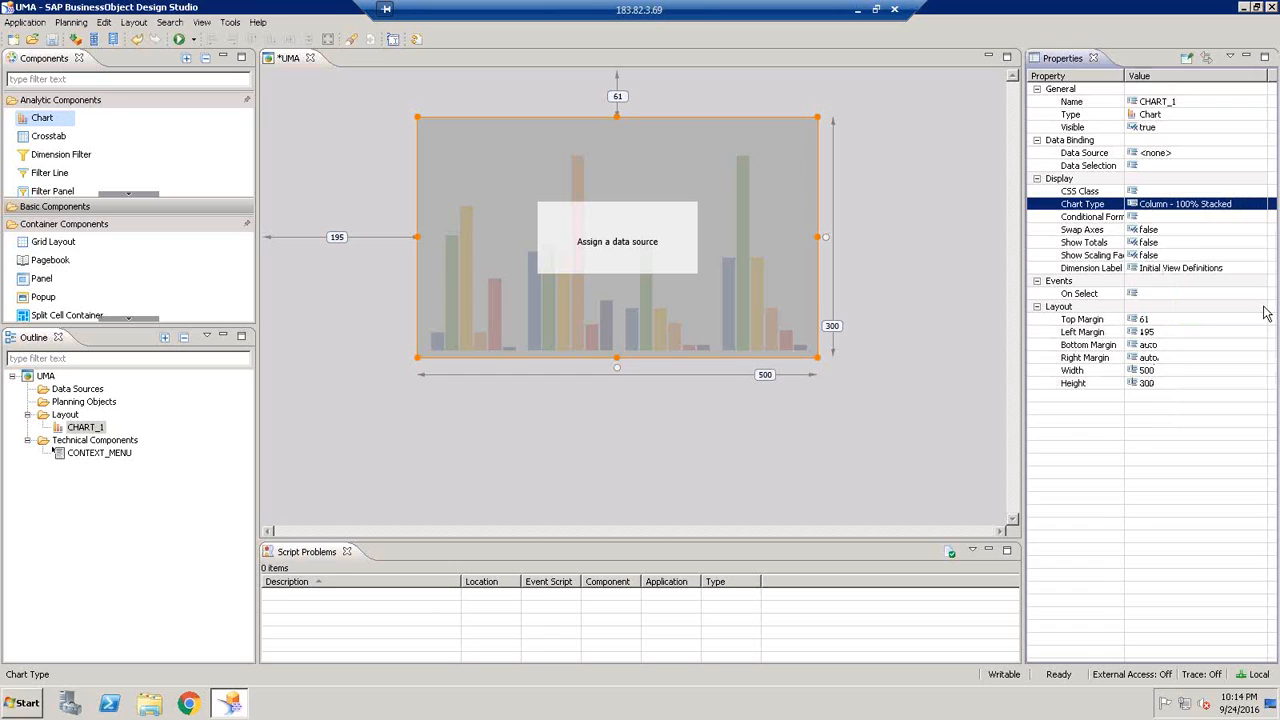
{"action": "left_click", "coordinate": [1240, 206]}
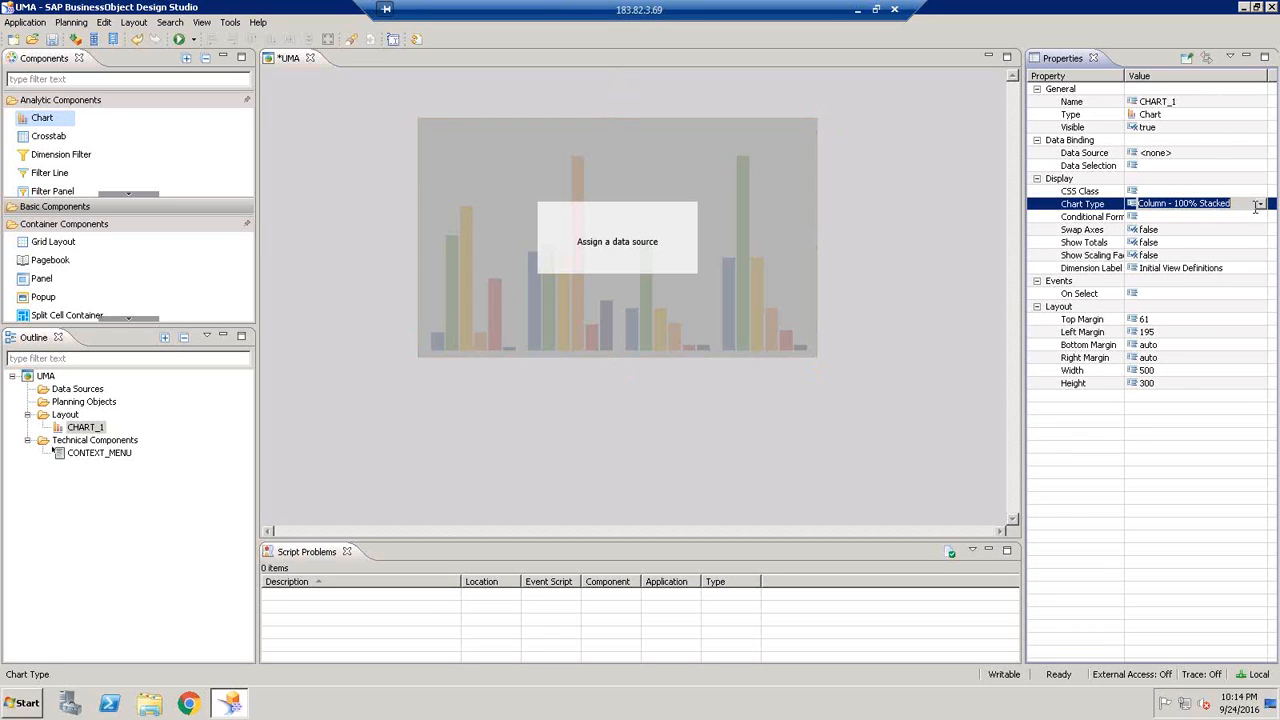
{"action": "left_click", "coordinate": [1259, 206]}
{"action": "left_click", "coordinate": [1160, 351]}
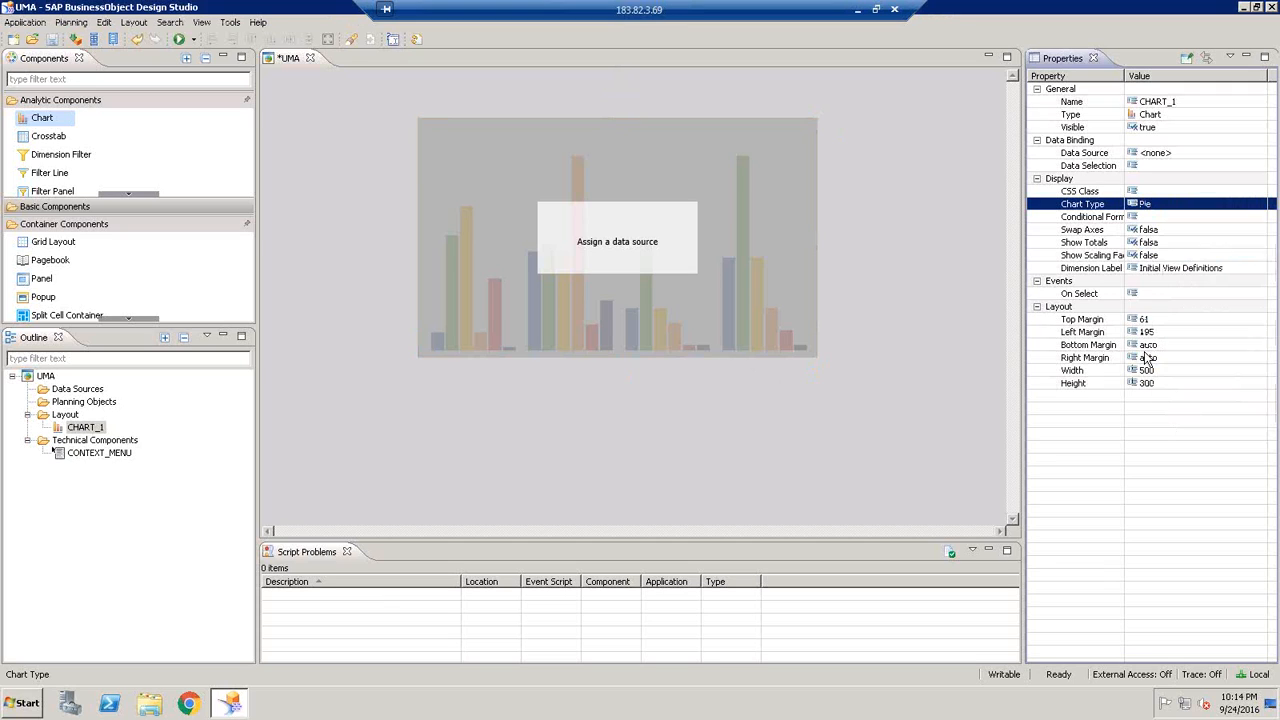
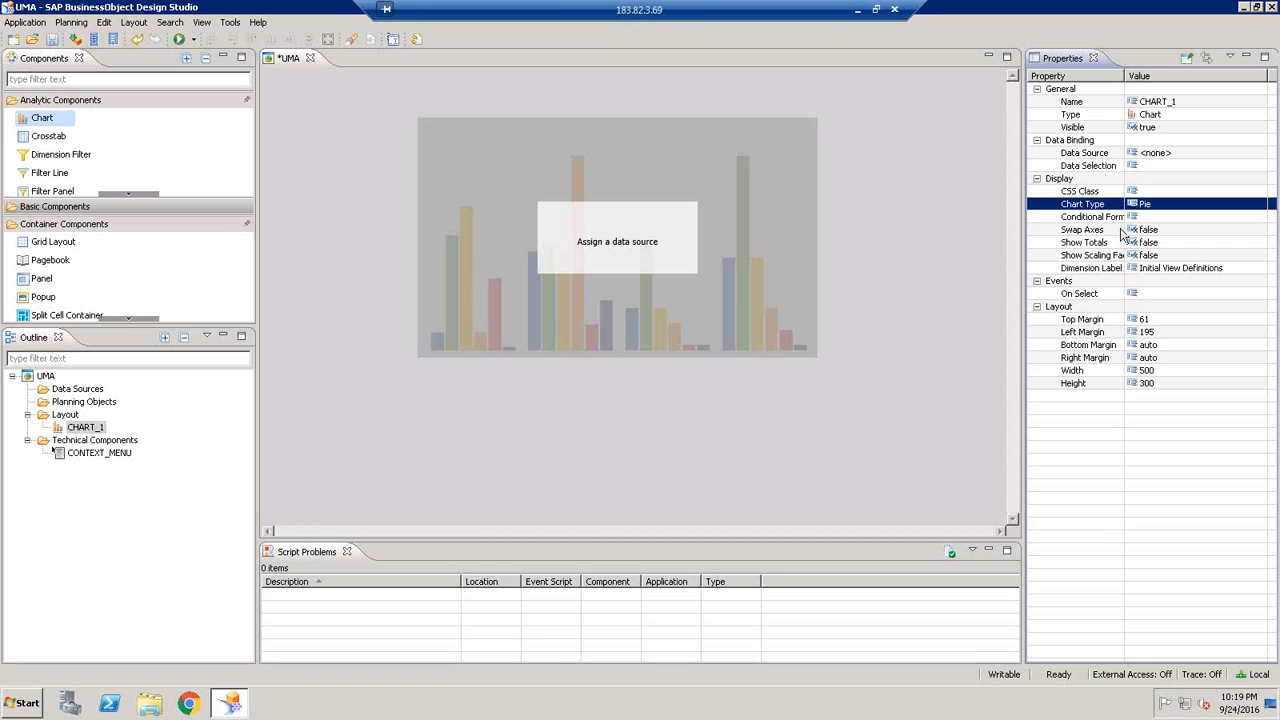
- Set the chart's type to Column - Stacked
{"action": "left_click", "coordinate": [1236, 204]}
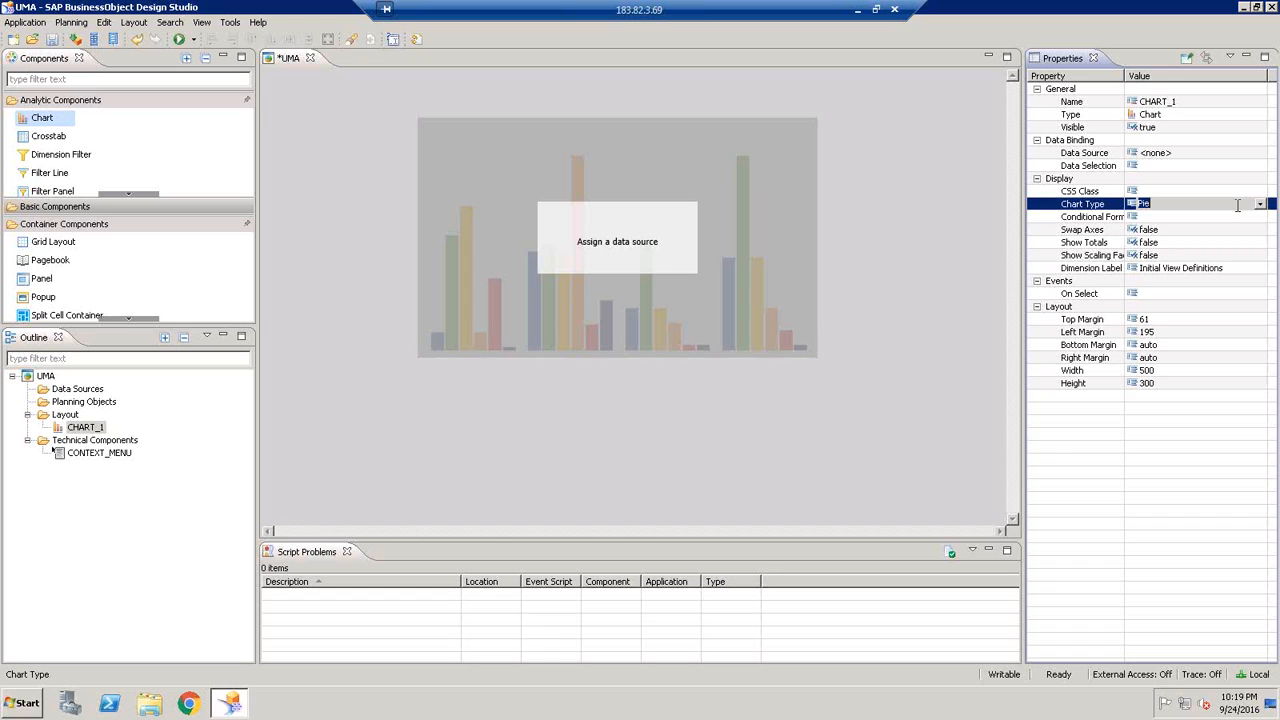
{"action": "left_click", "coordinate": [1260, 204]}
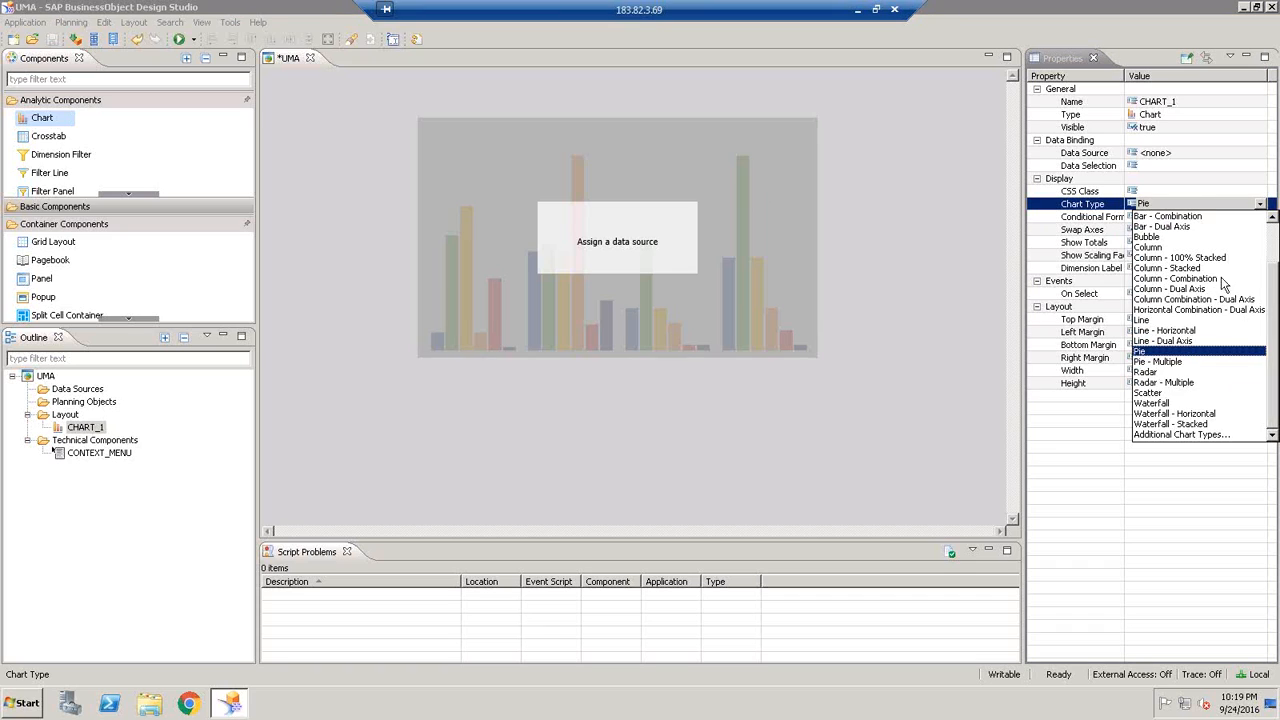
{"action": "left_click", "coordinate": [1190, 268]}
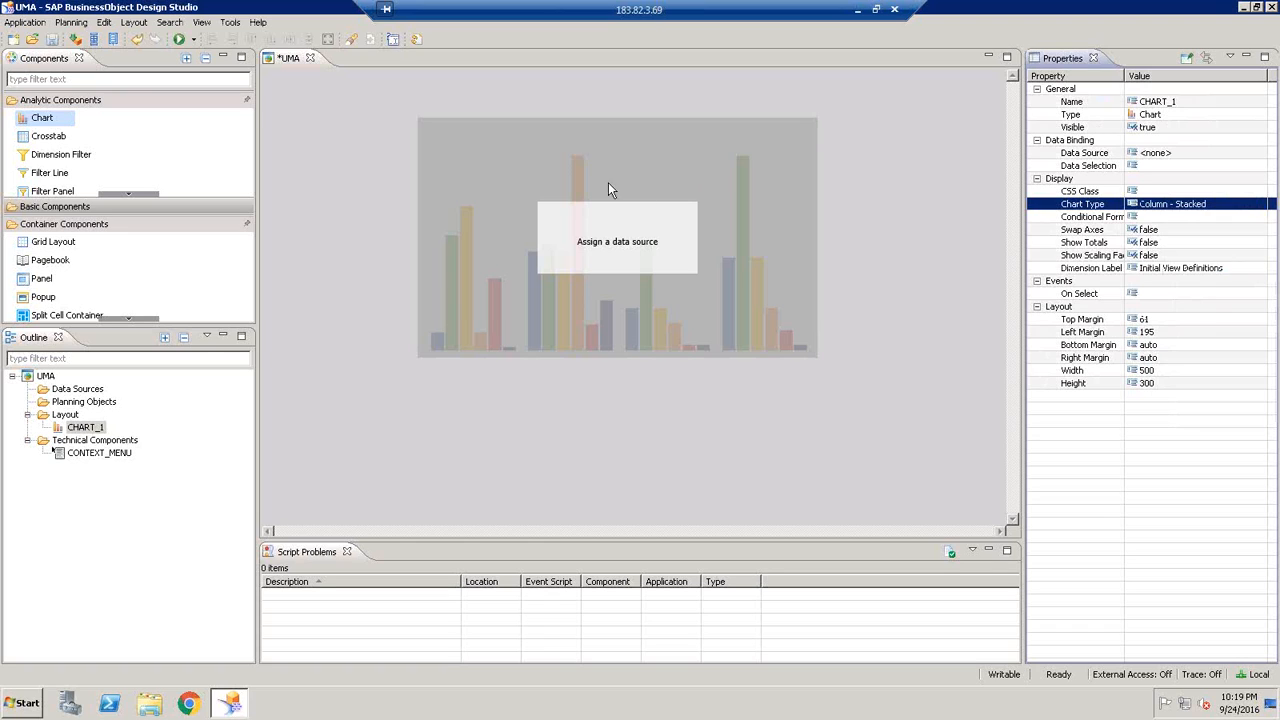
- Start adding a data source to the application and choose HANA DS as its connection
{"action": "left_click", "coordinate": [68, 392]}
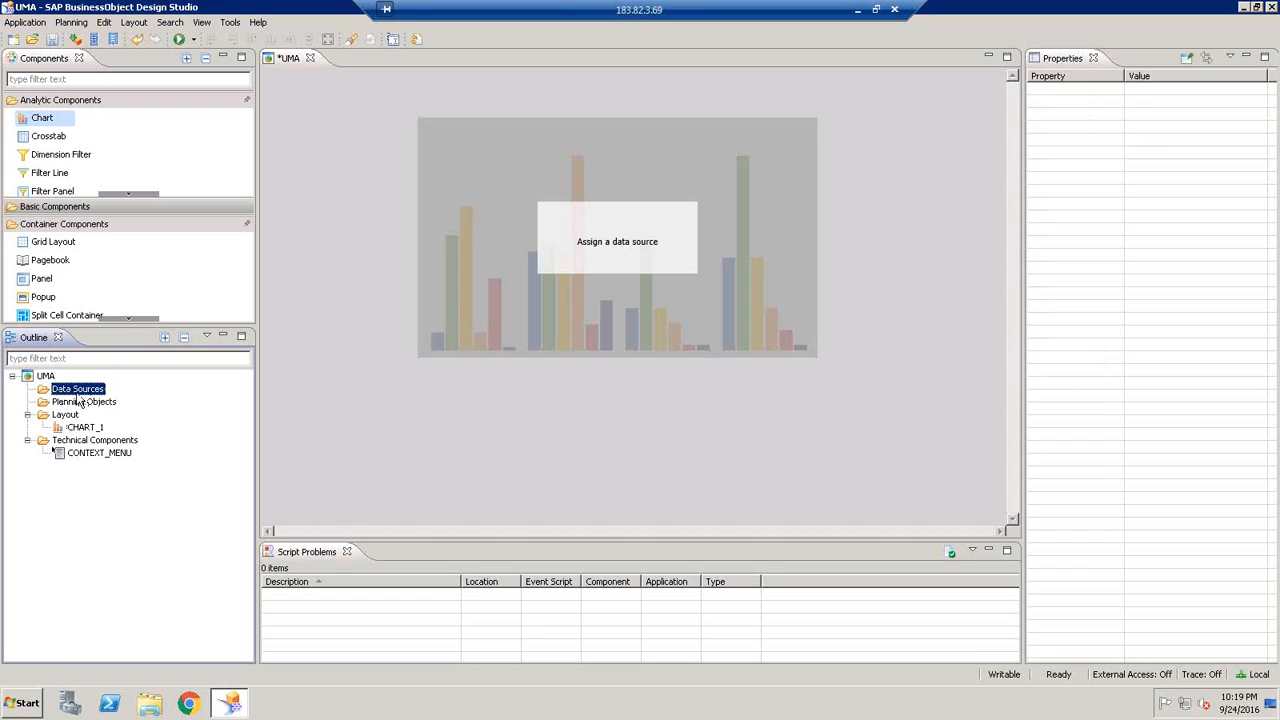
{"action": "right_click", "coordinate": [84, 392]}
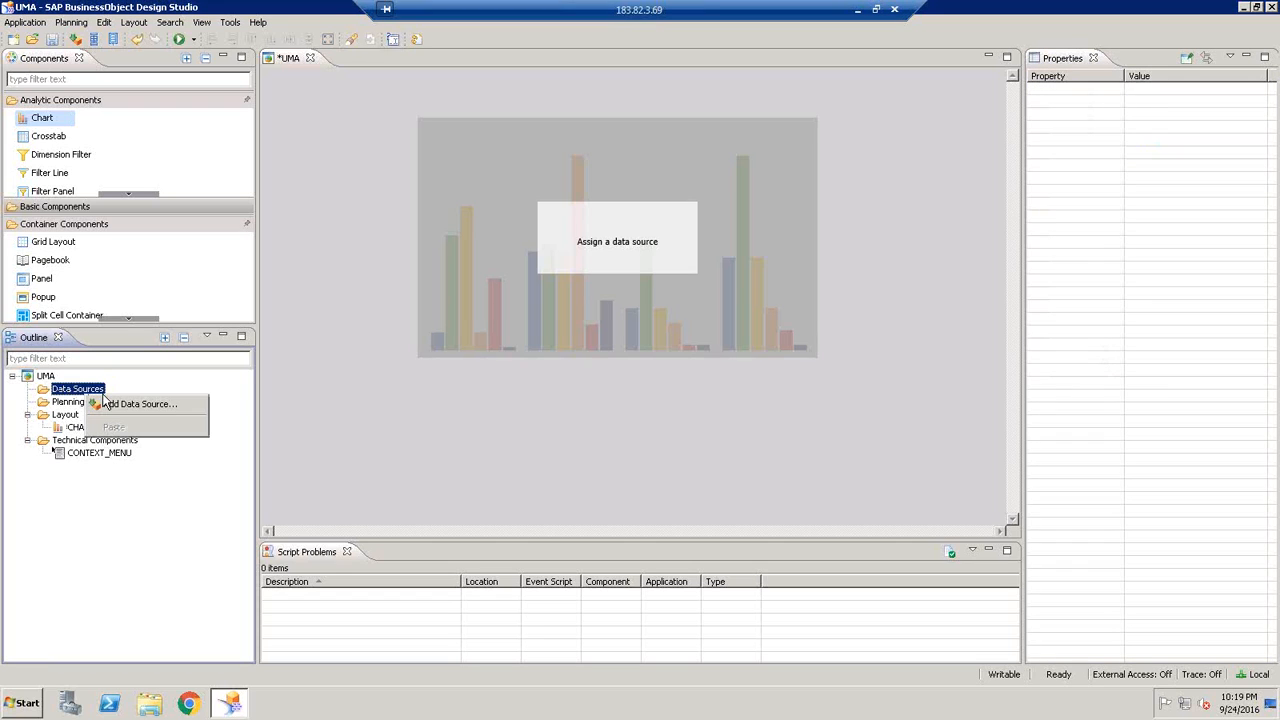
{"action": "left_click", "coordinate": [115, 404]}
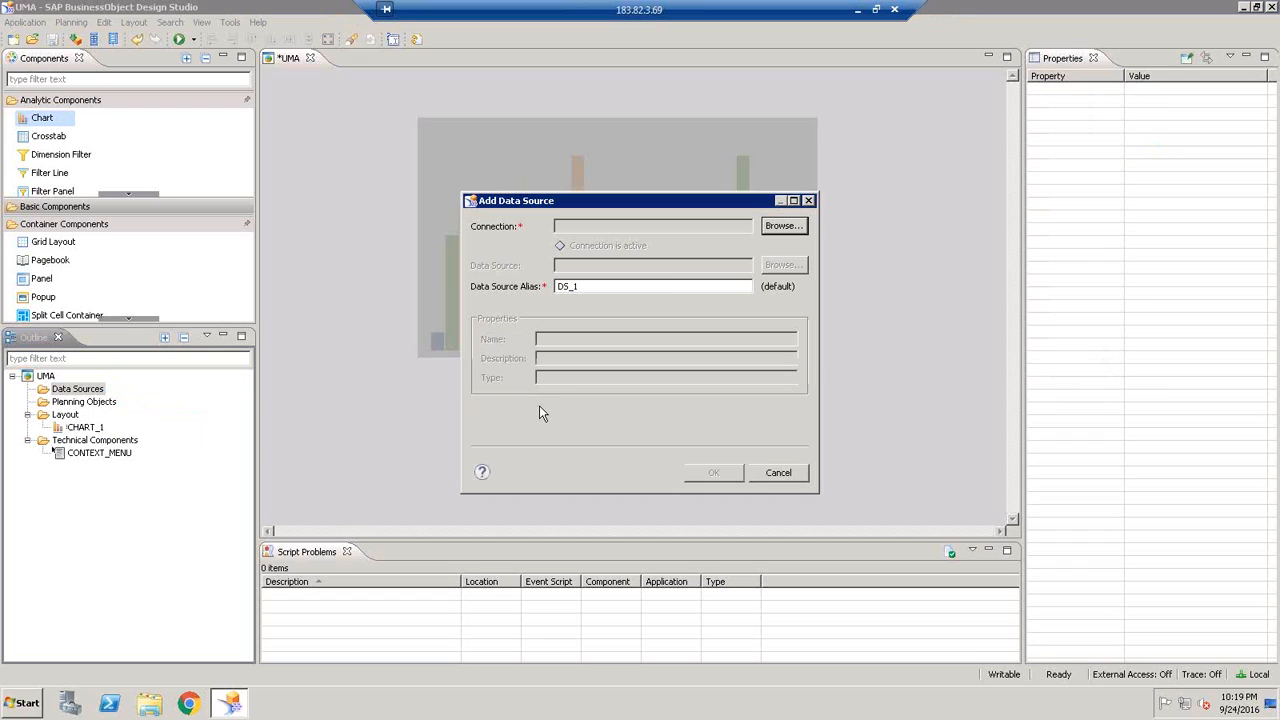
{"action": "left_click", "coordinate": [783, 226]}
{"action": "double_click", "coordinate": [519, 257]}
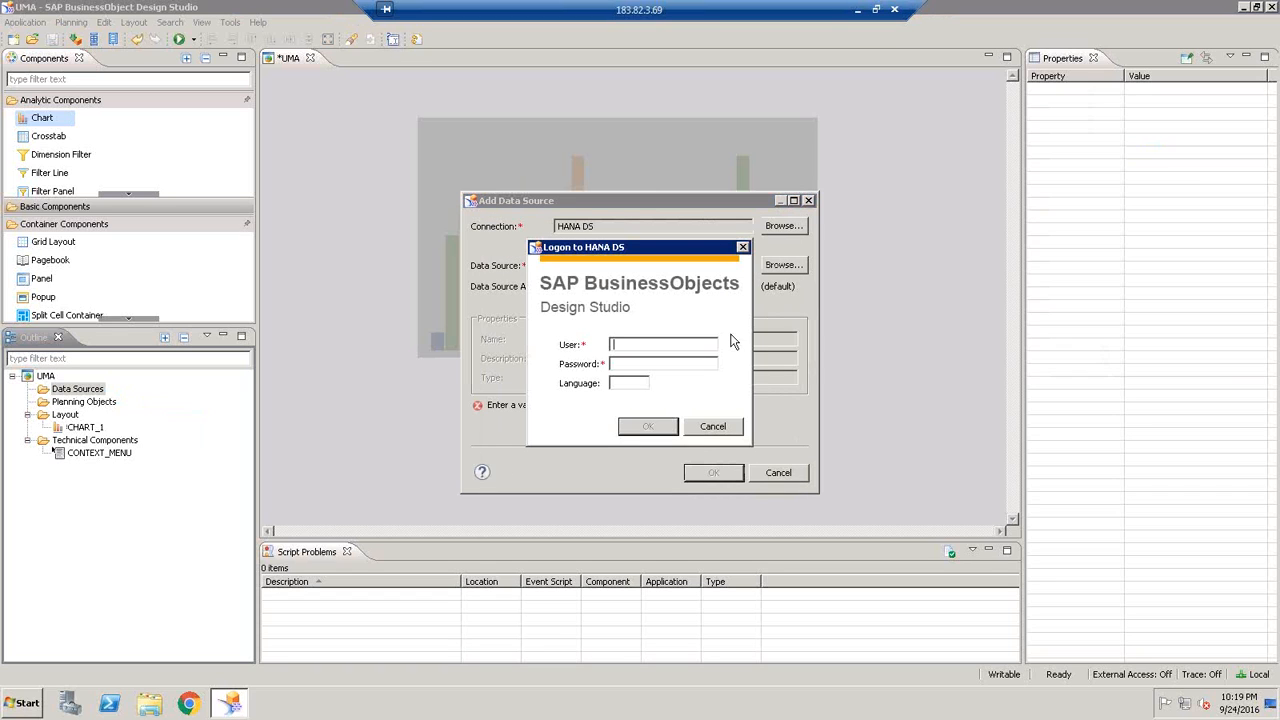
- Open the Hana Details_1 file in Notepad and copy the HANA database user name into the HANA DS logon
{"action": "left_click", "coordinate": [30, 702]}
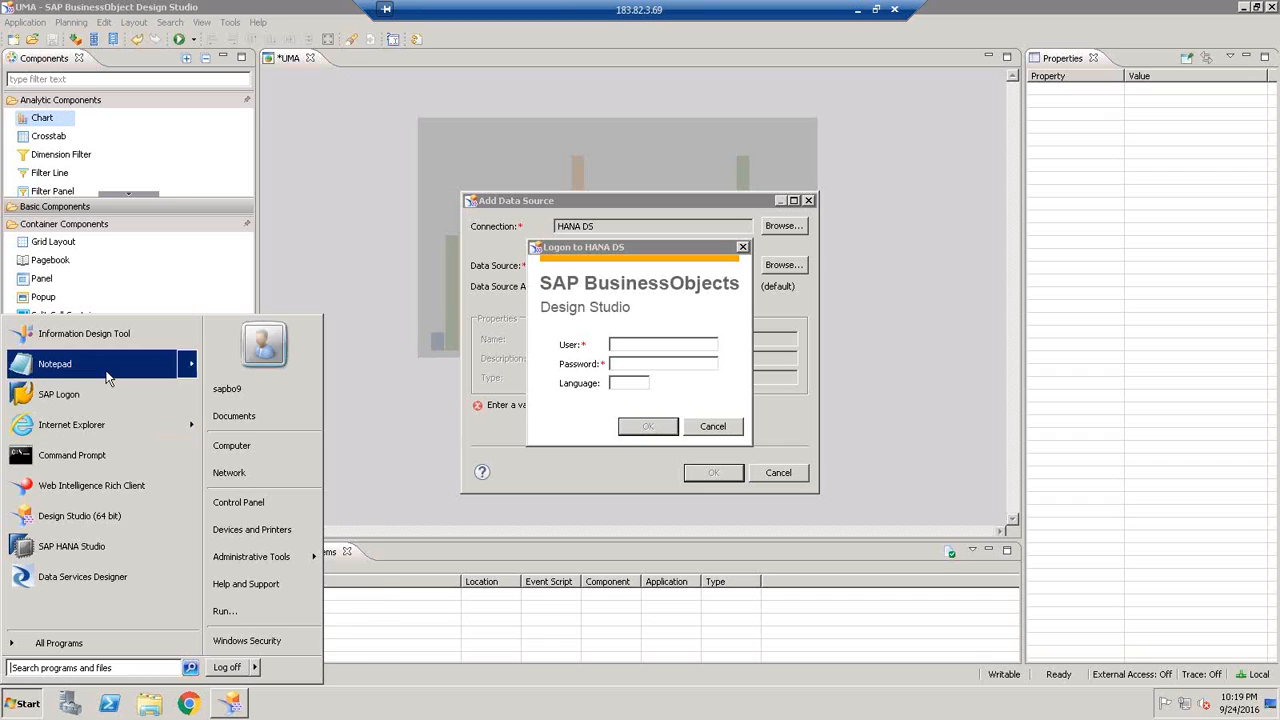
{"action": "mouse_move", "coordinate": [108, 378]}
{"action": "left_click", "coordinate": [240, 360]}
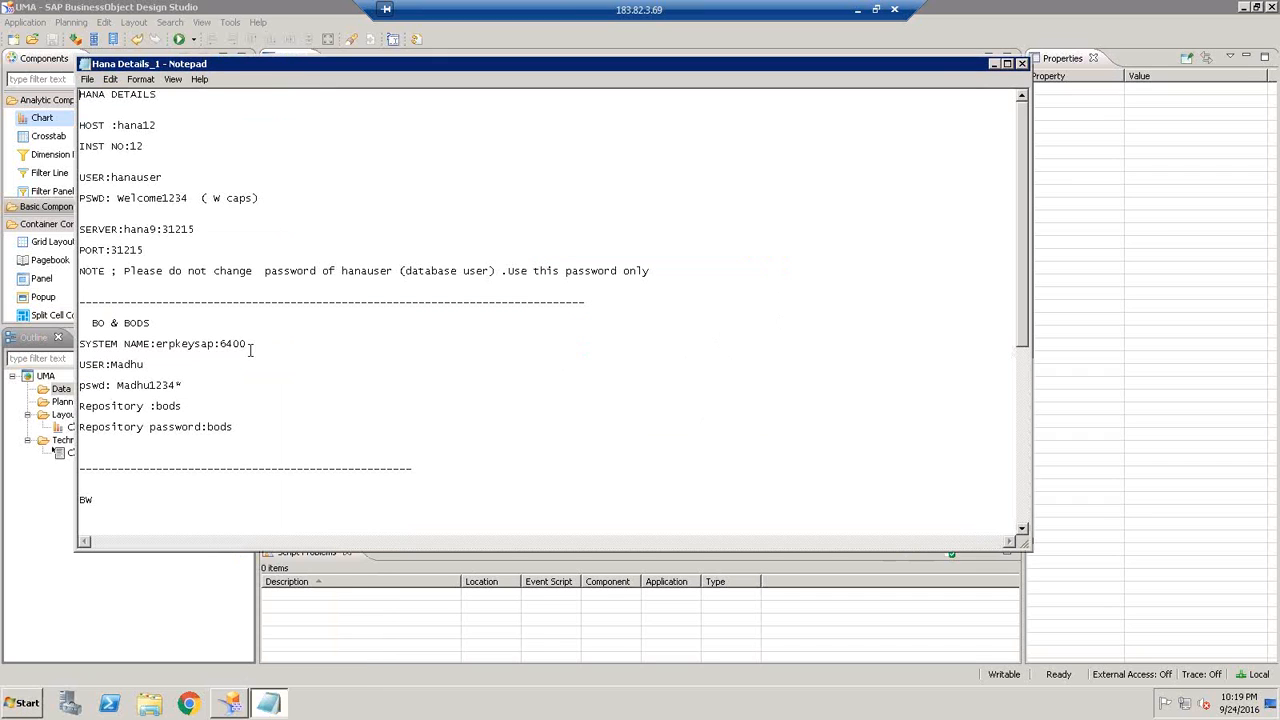
{"action": "left_click_drag", "start_coordinate": [163, 177], "coordinate": [113, 172]}
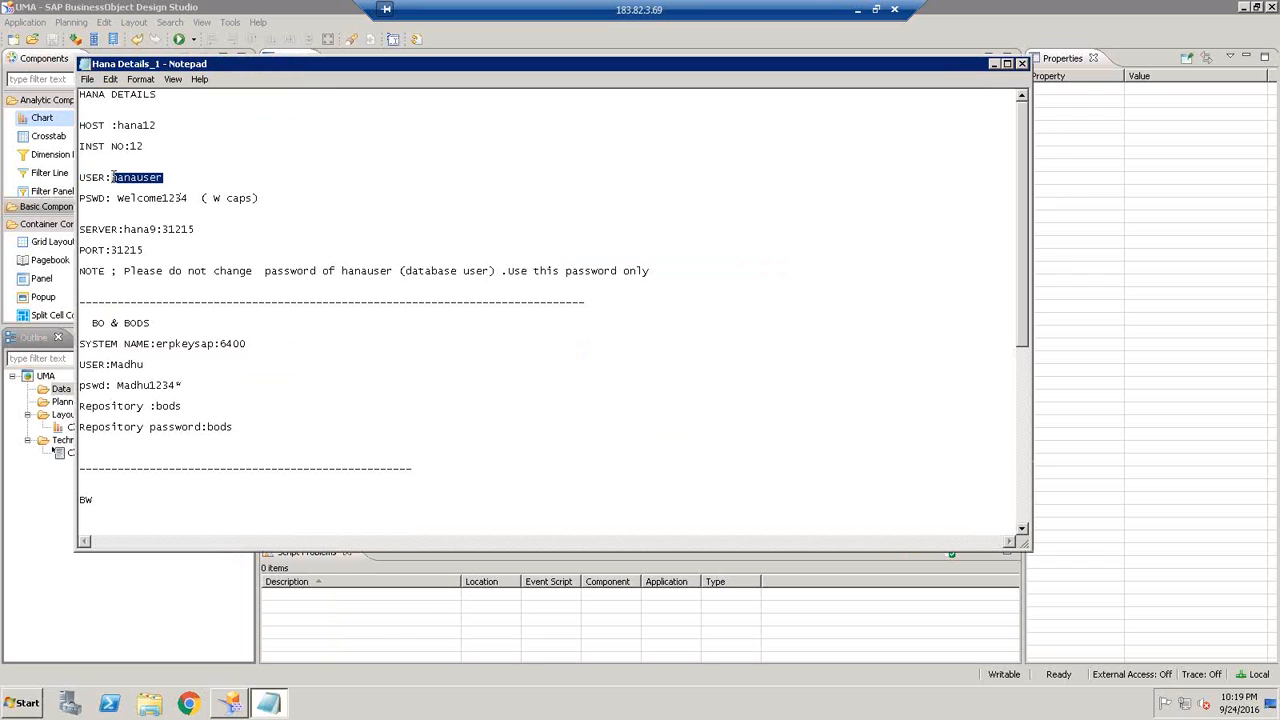
{"action": "key", "text": "ctrl+c"}
{"action": "key", "text": "alt+Tab"}
{"action": "key", "text": "ctrl+v"}
- Copy the HANA user's password from the notes into the logon's password field and log on to HANA DS
{"action": "key", "text": "alt+Tab"}
{"action": "double_click", "coordinate": [172, 200]}
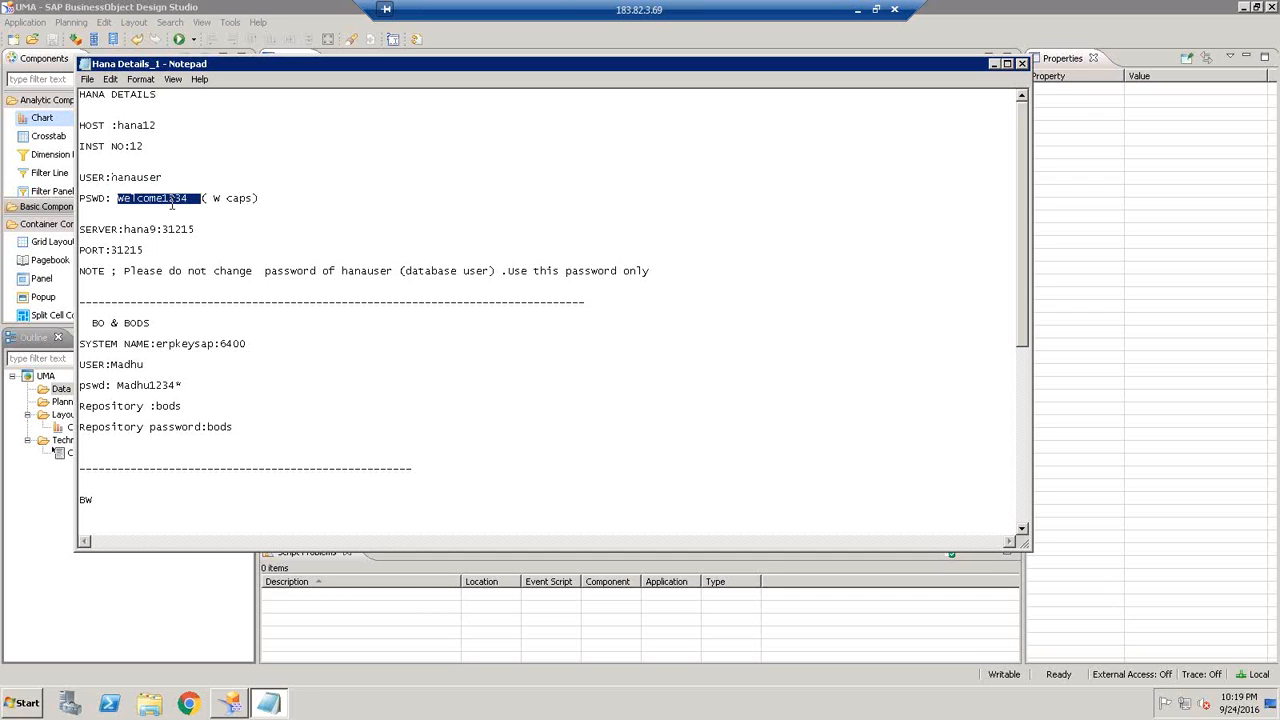
{"action": "key", "text": "ctrl+c"}
{"action": "key", "text": "alt+Tab"}
{"action": "left_click", "coordinate": [660, 363]}
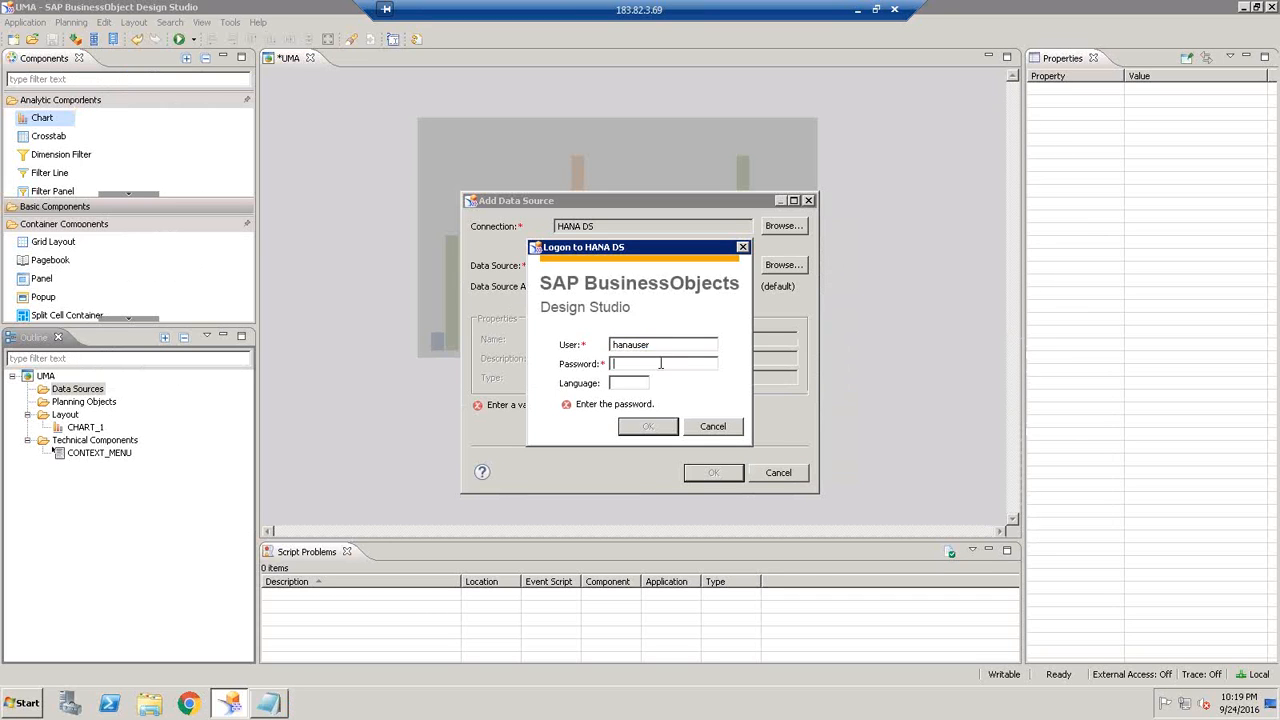
{"action": "key", "text": "ctrl+v"}
{"action": "left_click", "coordinate": [648, 426]}
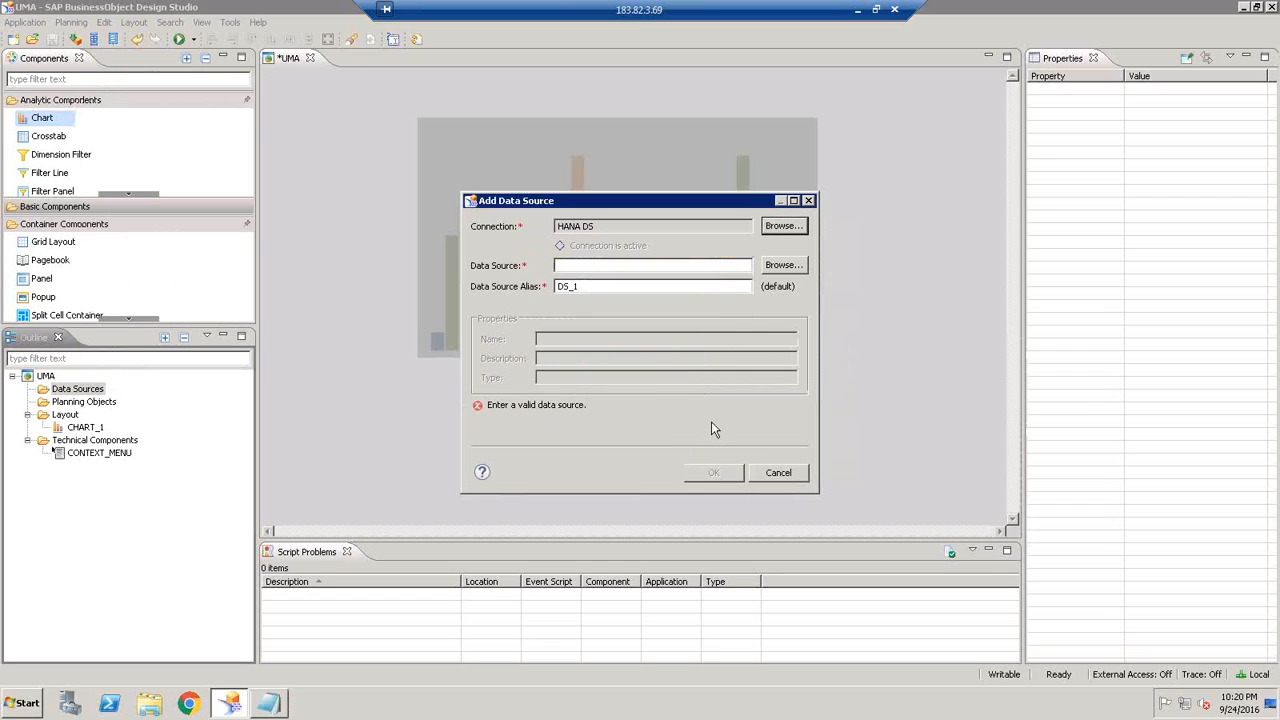
- Choose HANA_ANY from the HANA_PAC package as the data source and add it to the application as DS_1
{"action": "left_click", "coordinate": [781, 266]}
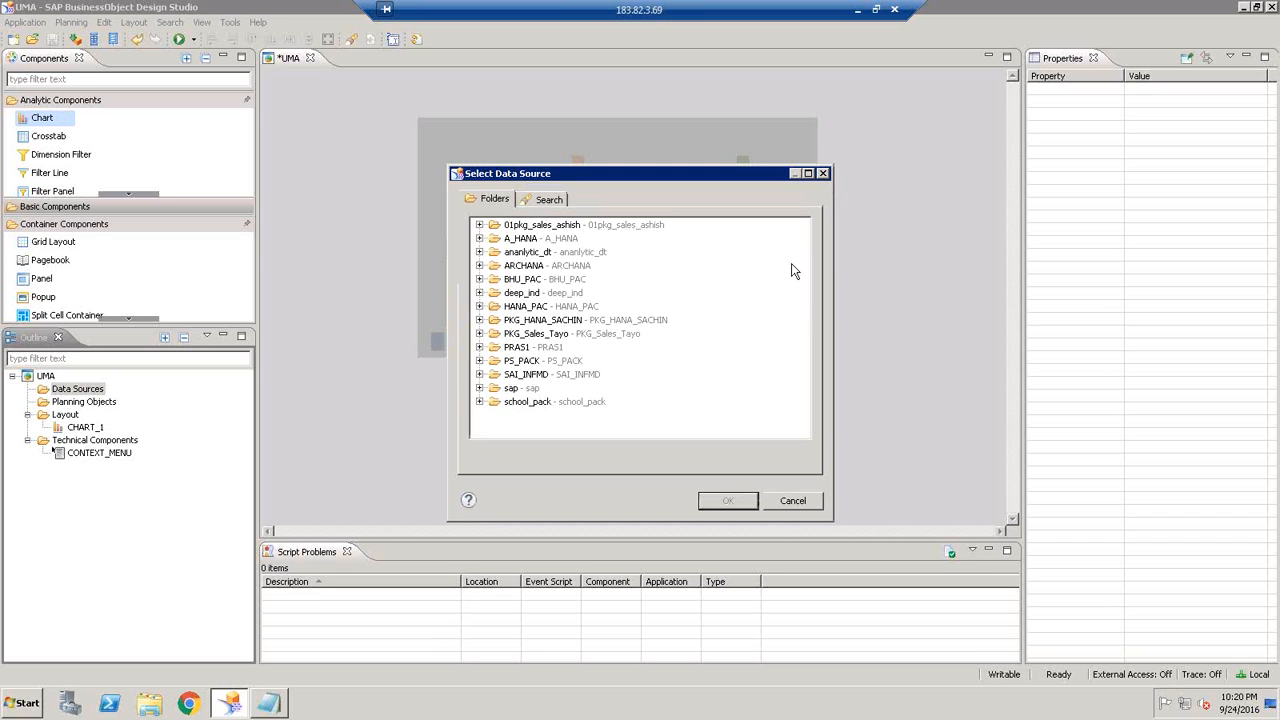
{"action": "left_click", "coordinate": [480, 266]}
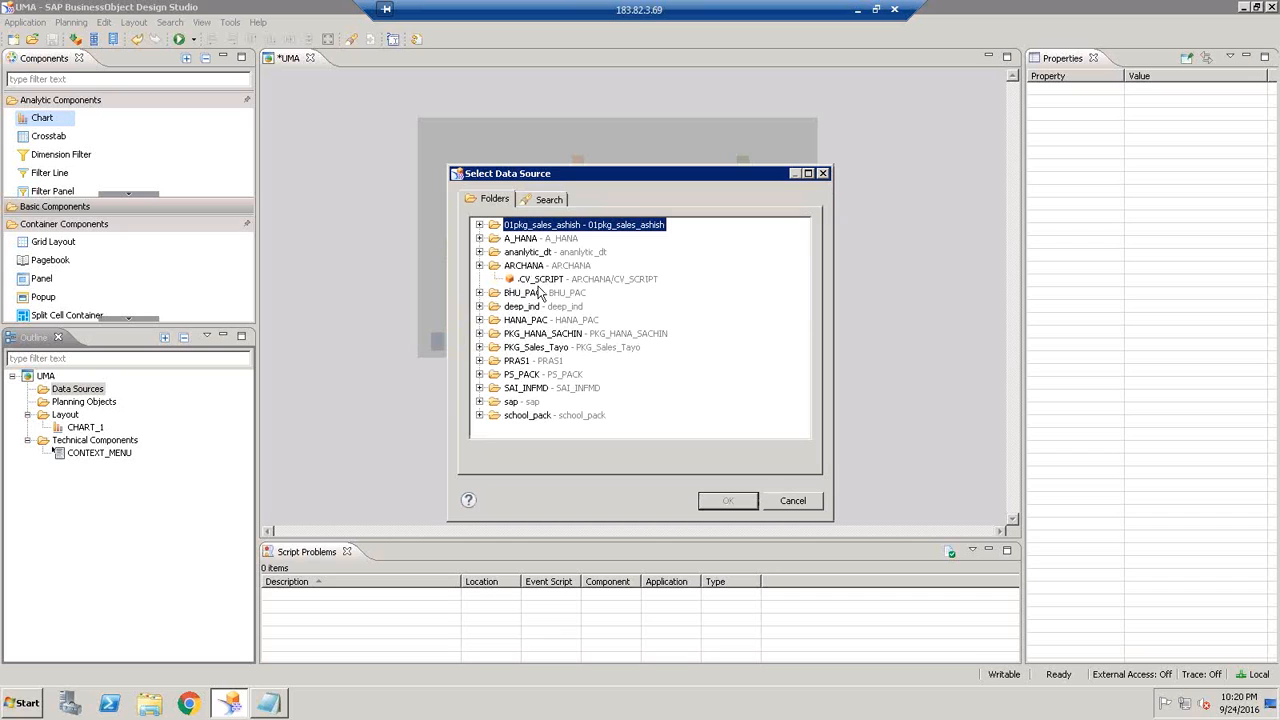
{"action": "left_click", "coordinate": [479, 320]}
{"action": "left_click", "coordinate": [540, 334]}
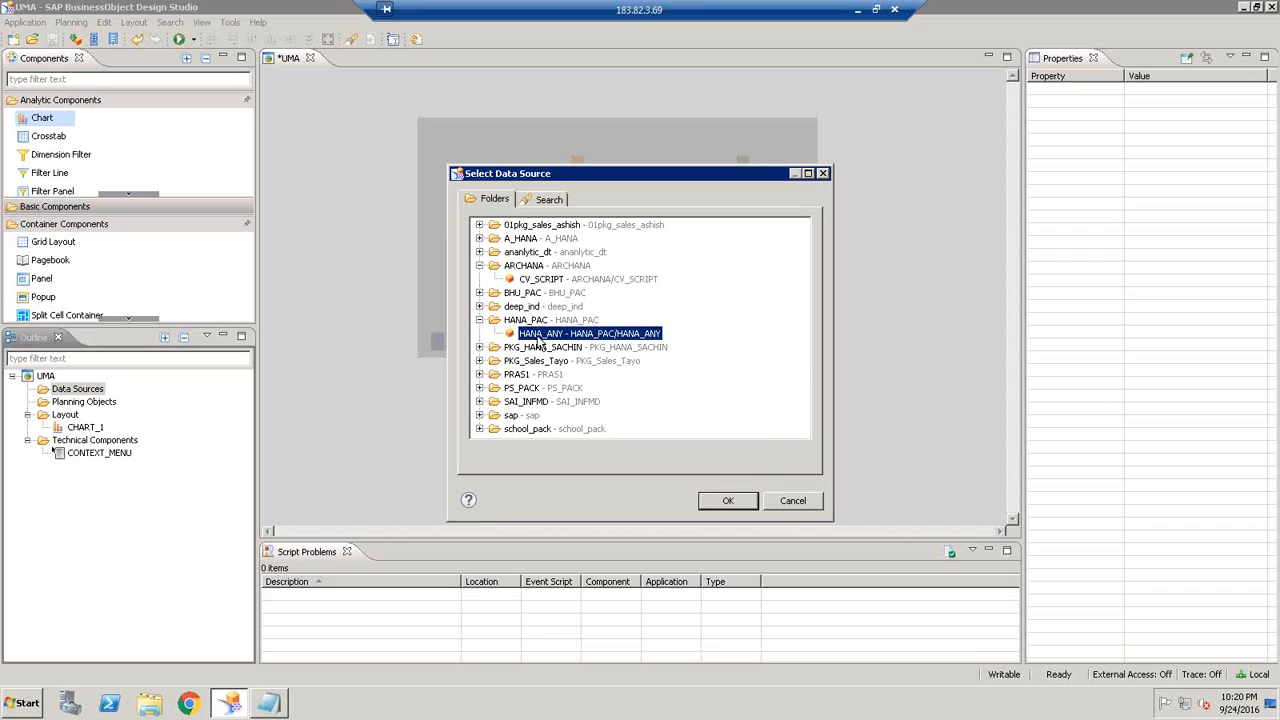
{"action": "left_click", "coordinate": [742, 506]}
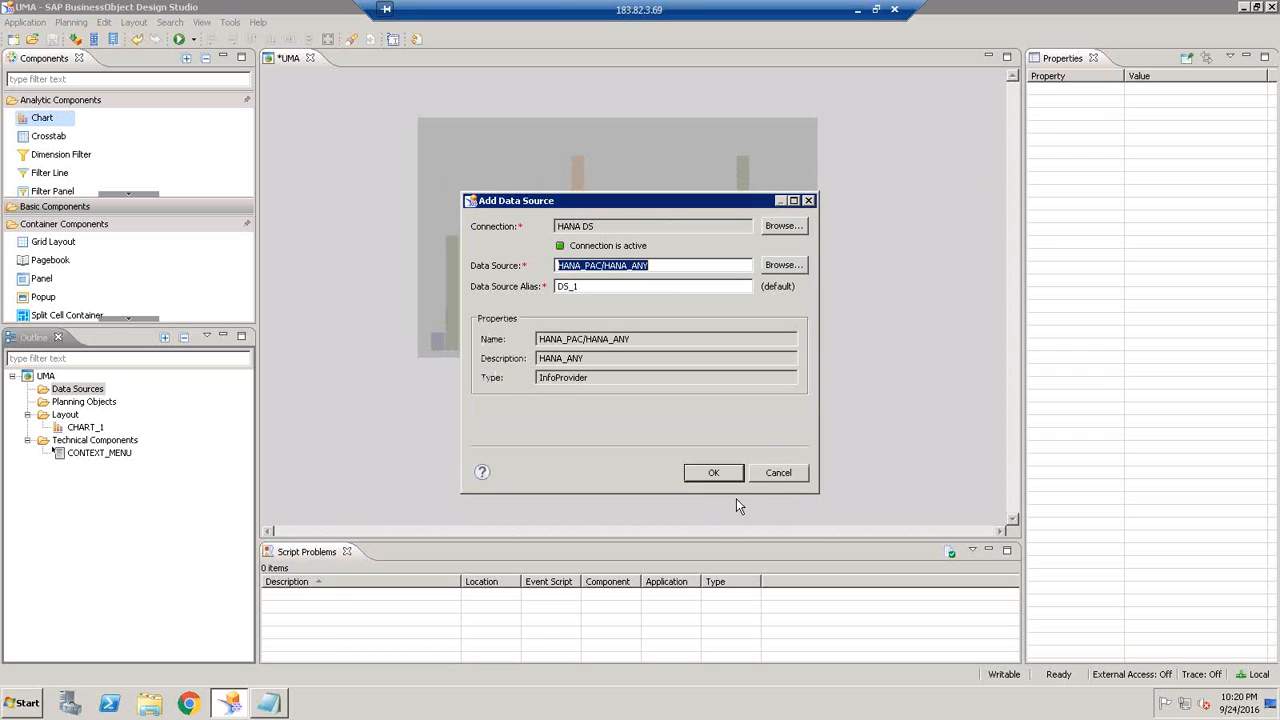
{"action": "left_click", "coordinate": [715, 476]}
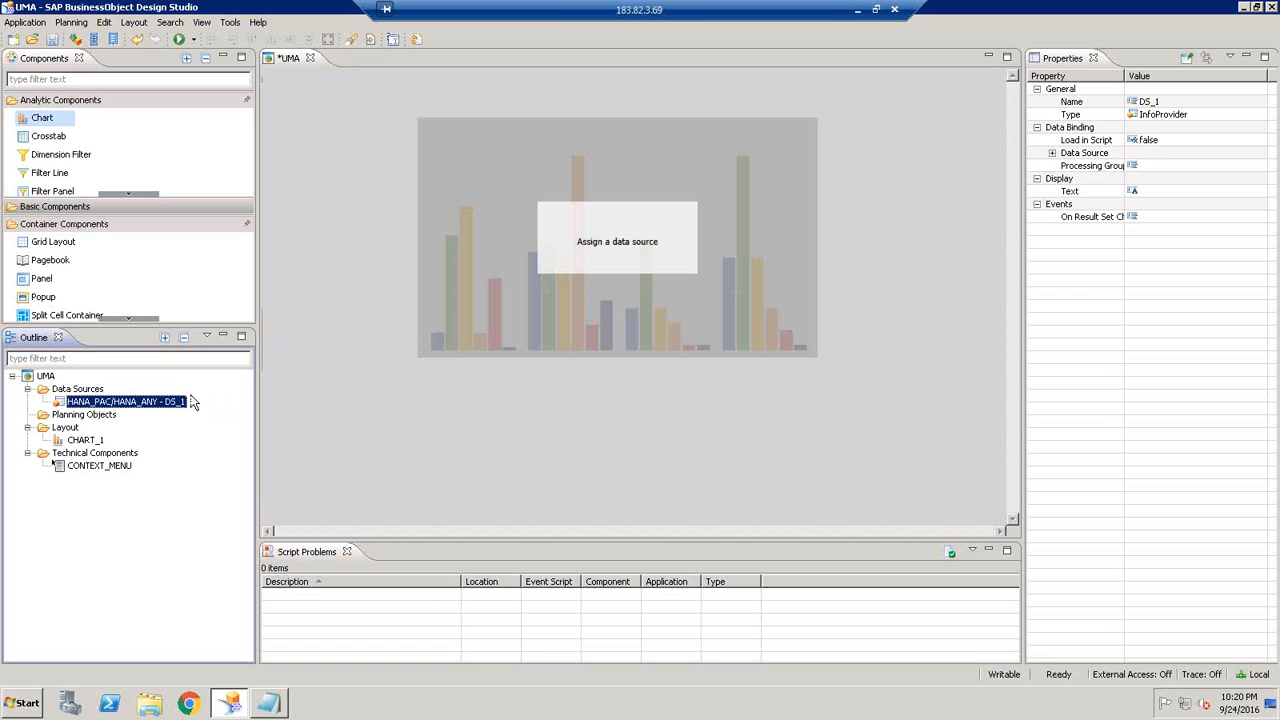
- Assign the DS_1 data source to the stacked column chart
{"action": "left_click", "coordinate": [781, 222]}
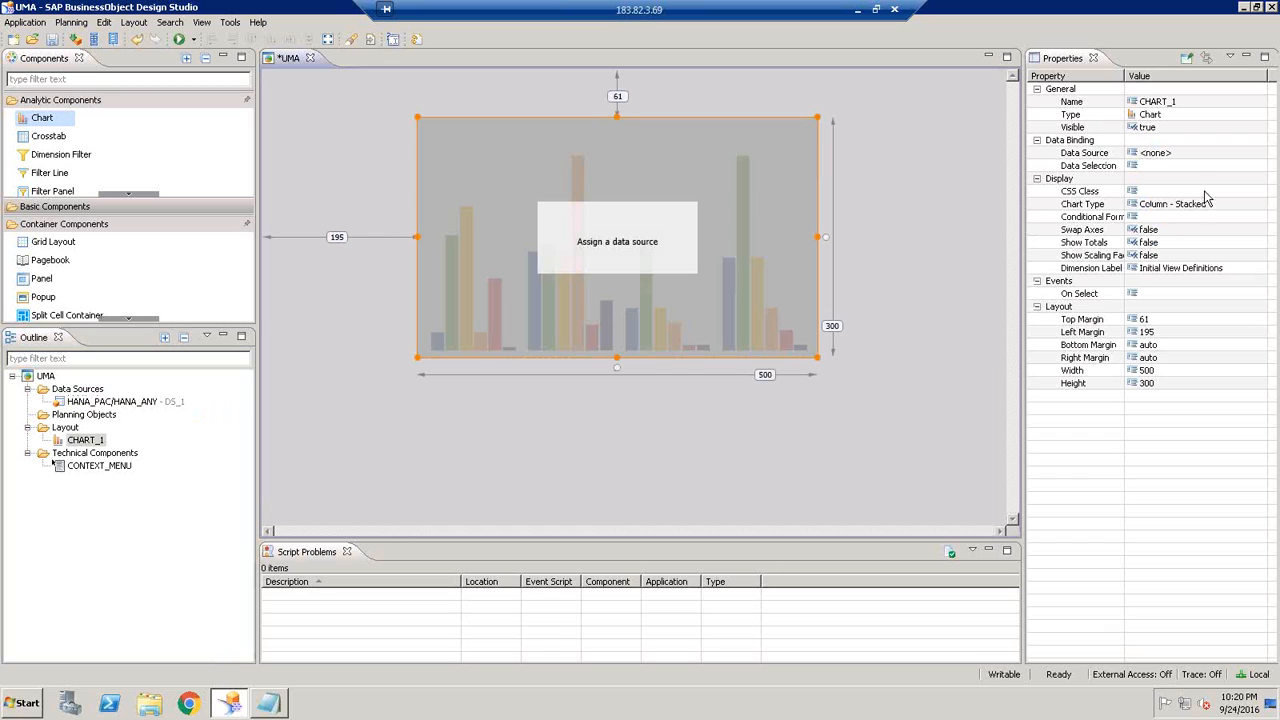
{"action": "left_click", "coordinate": [1206, 153]}
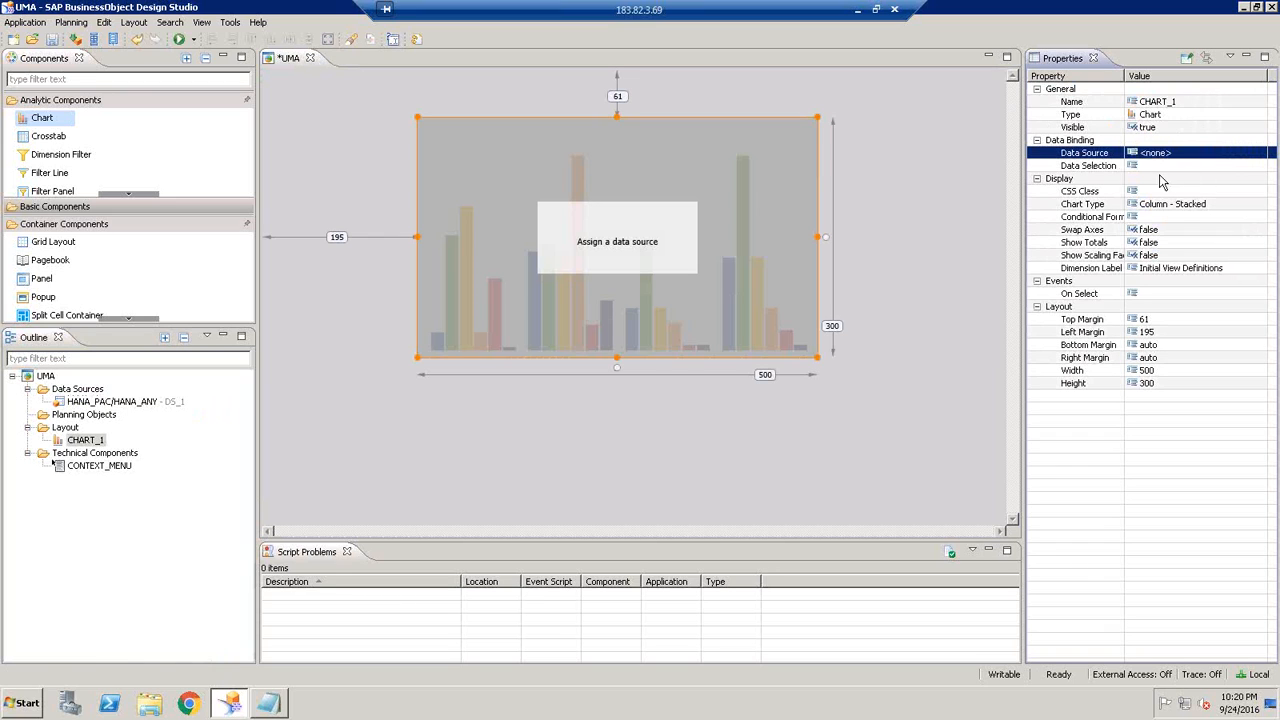
{"action": "left_click", "coordinate": [1257, 145]}
{"action": "left_click", "coordinate": [1258, 153]}
{"action": "left_click", "coordinate": [1263, 152]}
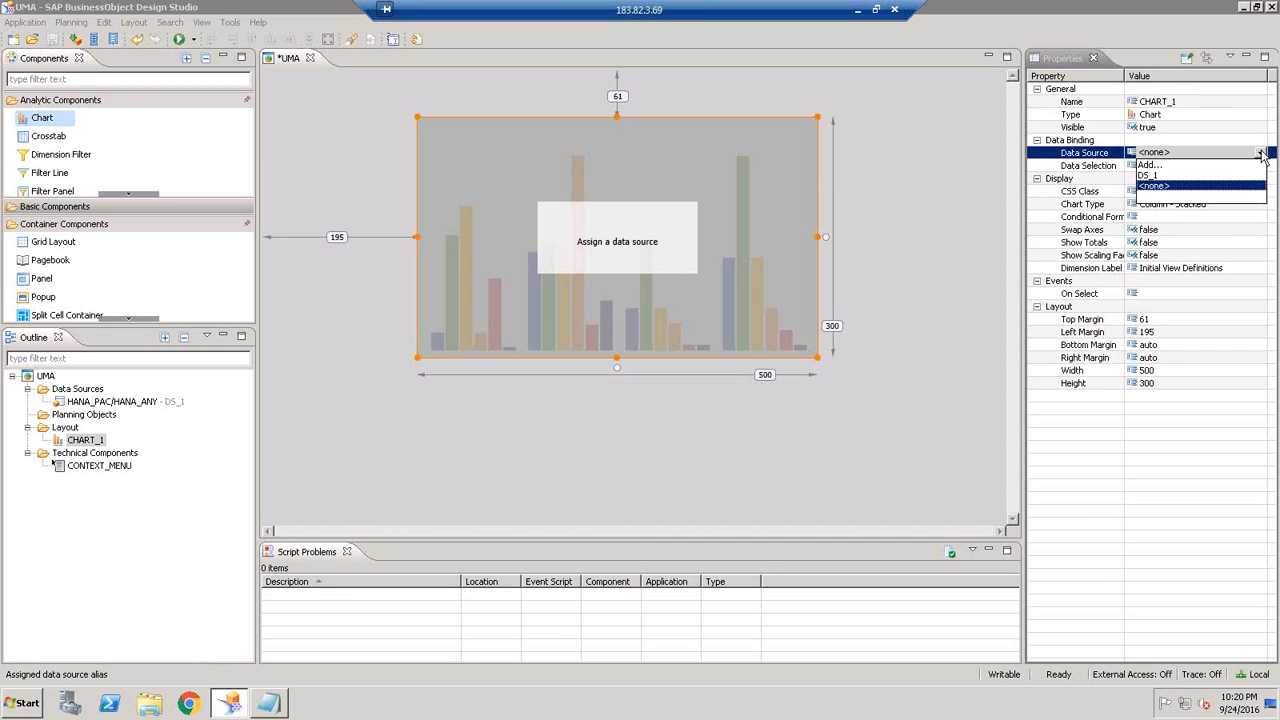
{"action": "left_click", "coordinate": [1177, 173]}
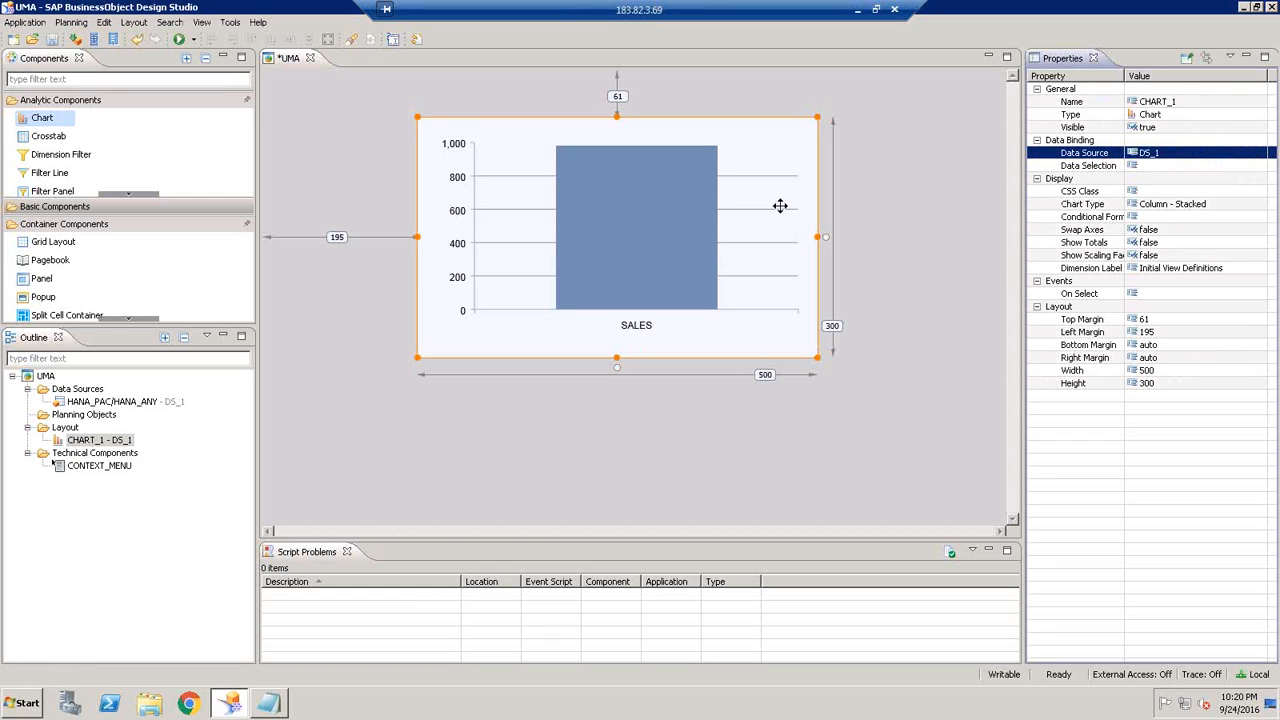
- Try to add the NAME dimension to the rows of the HANA_ANY data source's initial view
{"action": "right_click", "coordinate": [111, 401]}
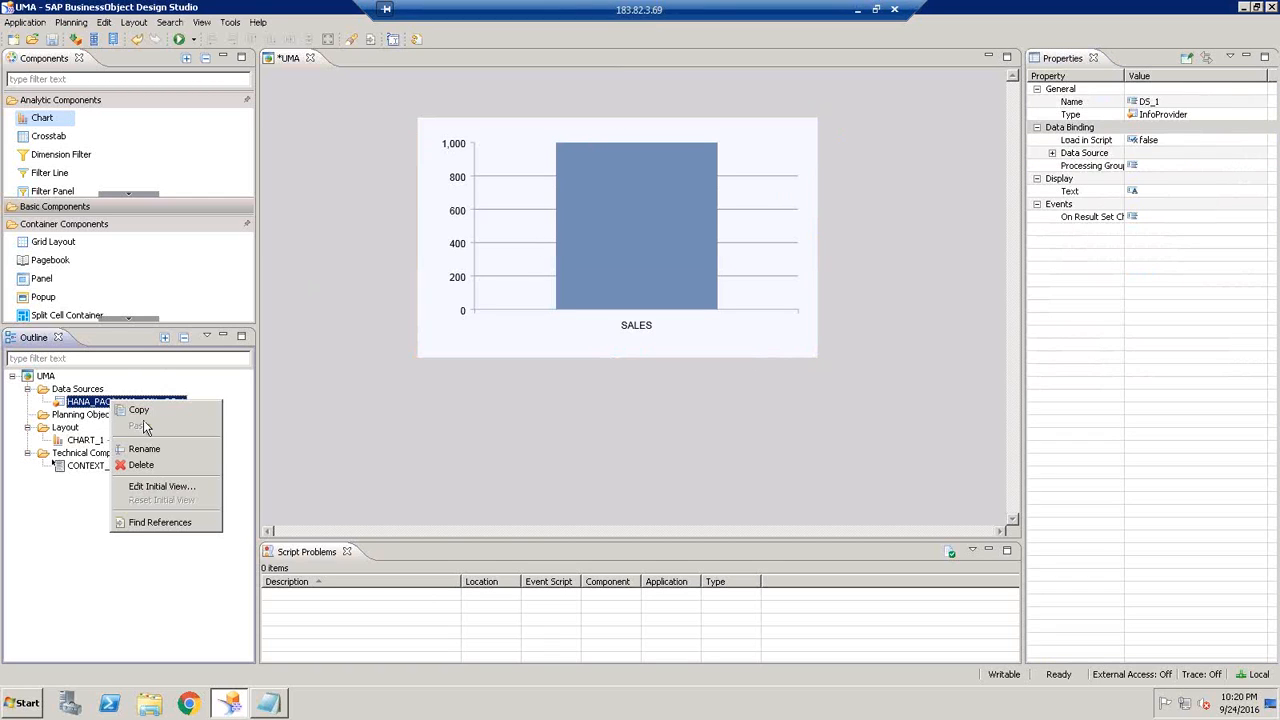
{"action": "left_click", "coordinate": [178, 487]}
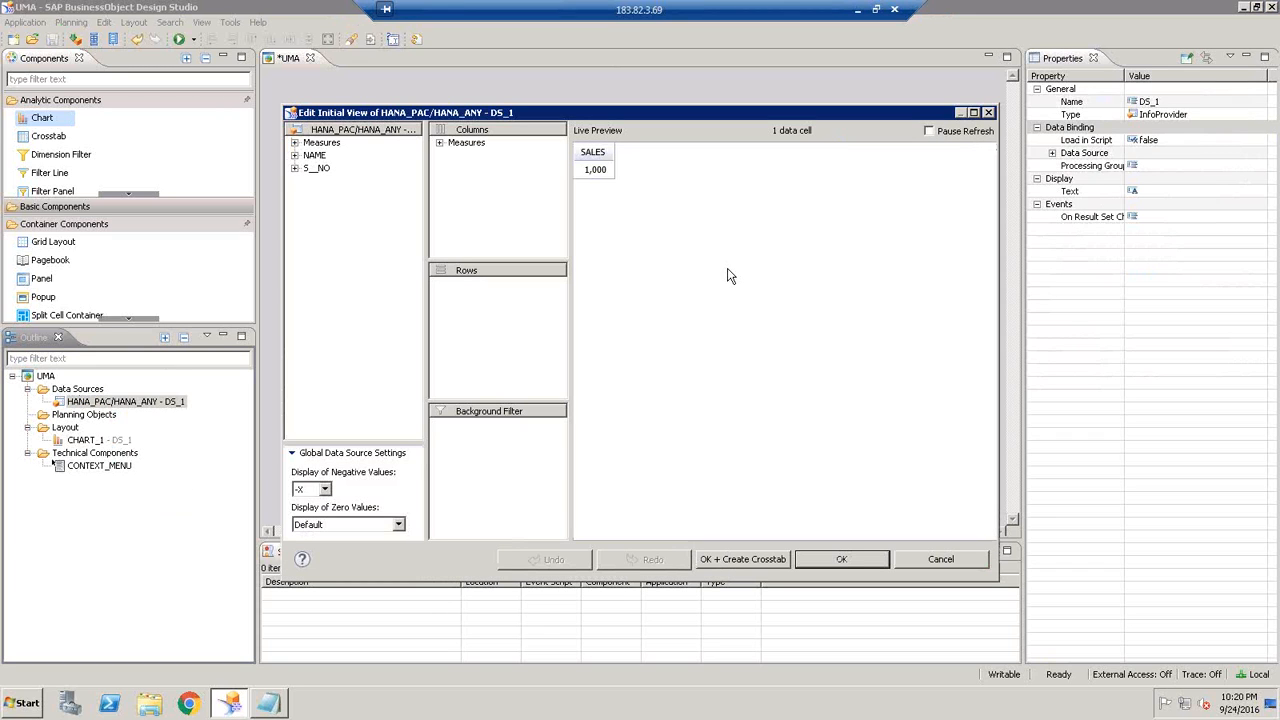
{"action": "left_click", "coordinate": [295, 157]}
{"action": "left_click", "coordinate": [295, 157]}
{"action": "left_click_drag", "start_coordinate": [314, 156], "coordinate": [501, 302]}
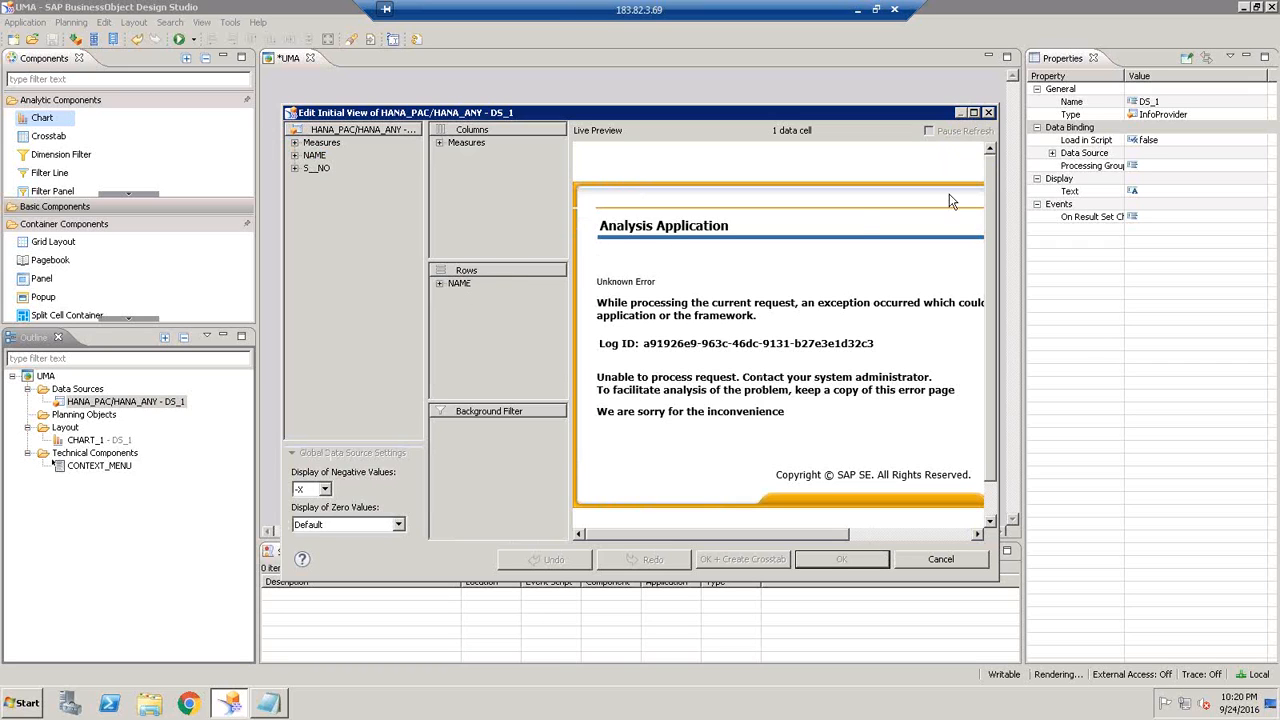
{"action": "left_click", "coordinate": [988, 112]}
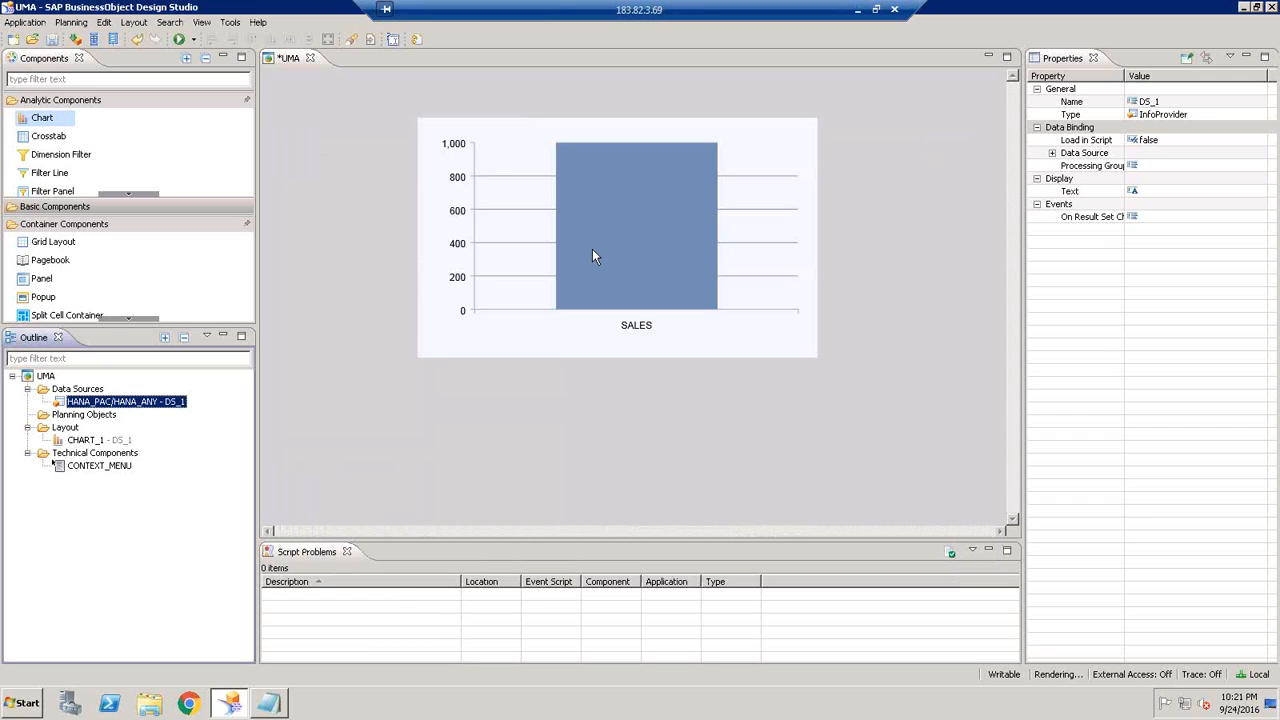
- Delete the stacked column chart from the application's canvas
{"action": "left_click", "coordinate": [750, 187]}
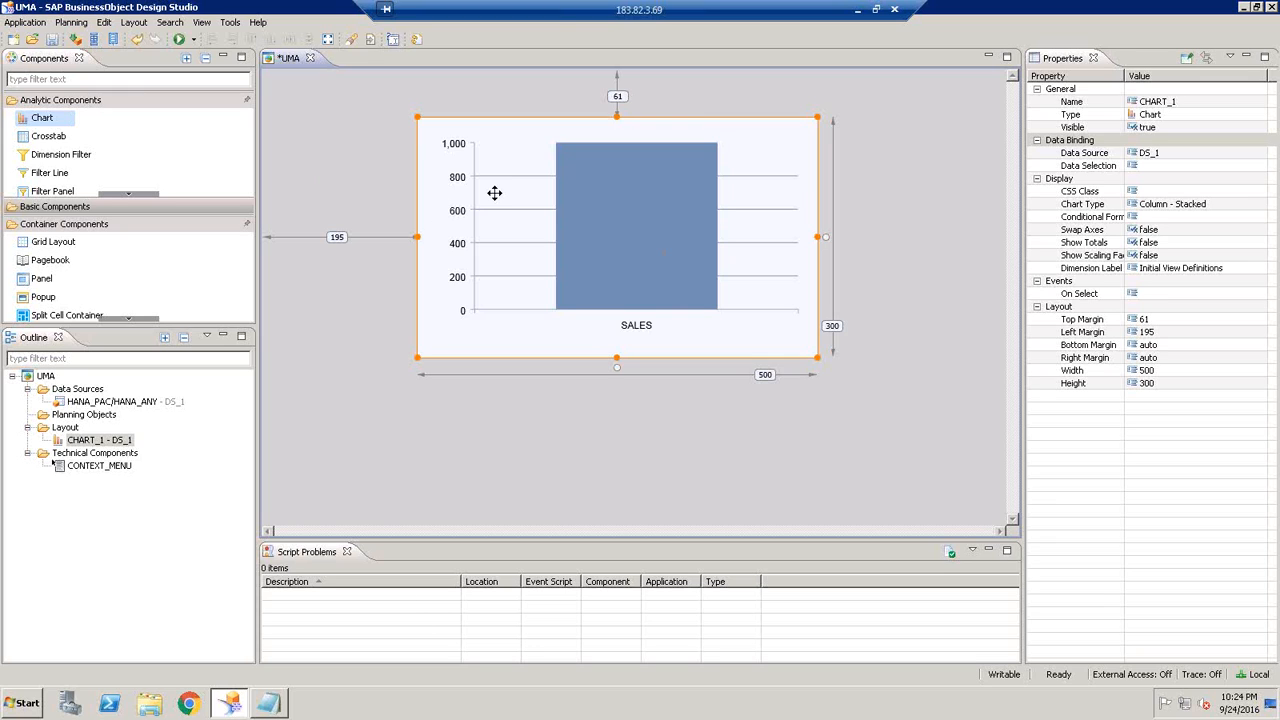
{"action": "key", "text": "Delete"}
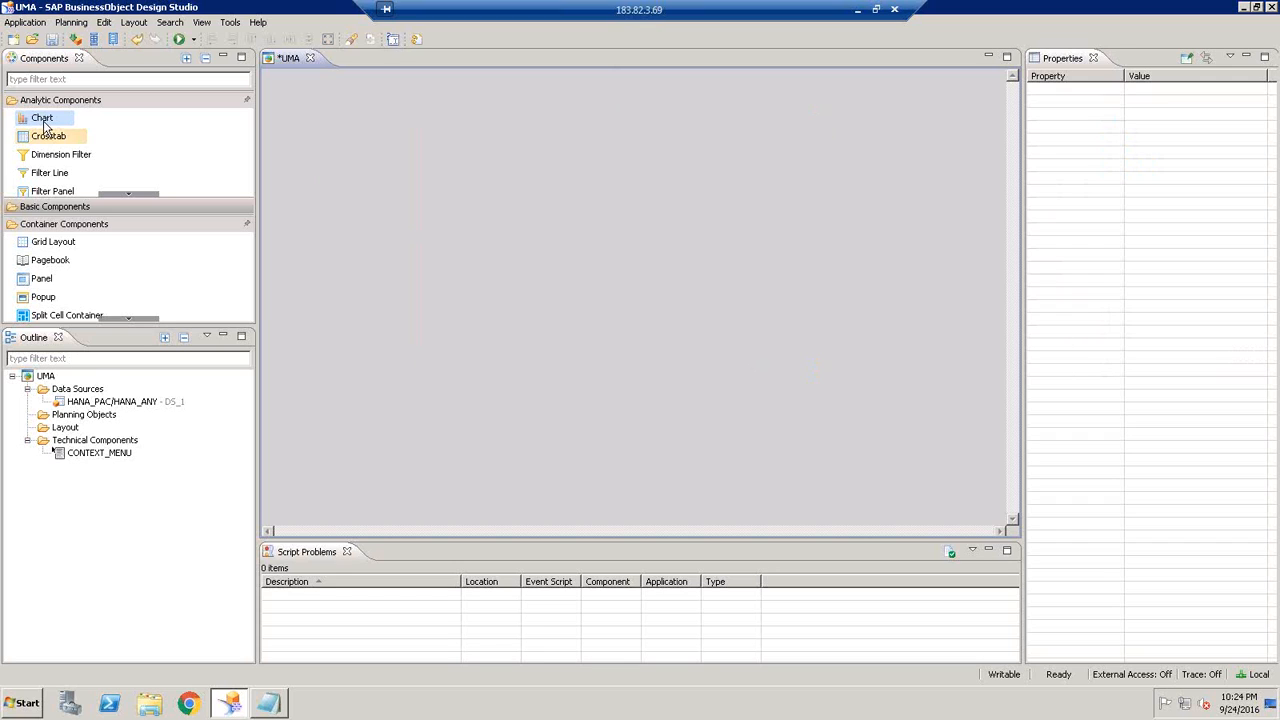
- Add a second data source to the application, using AV_SALES_ASHISH from the 01pkg_sales_ashish package
{"action": "right_click", "coordinate": [76, 390]}
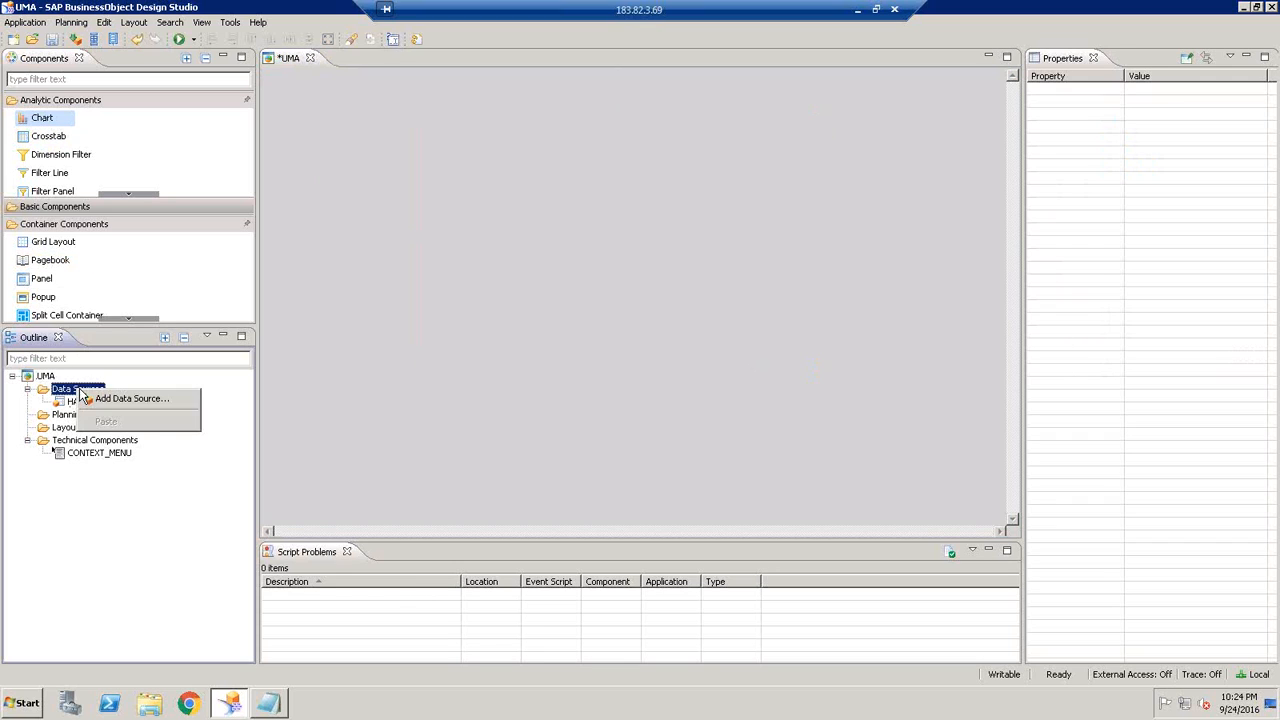
{"action": "left_click", "coordinate": [125, 397]}
{"action": "left_click", "coordinate": [770, 266]}
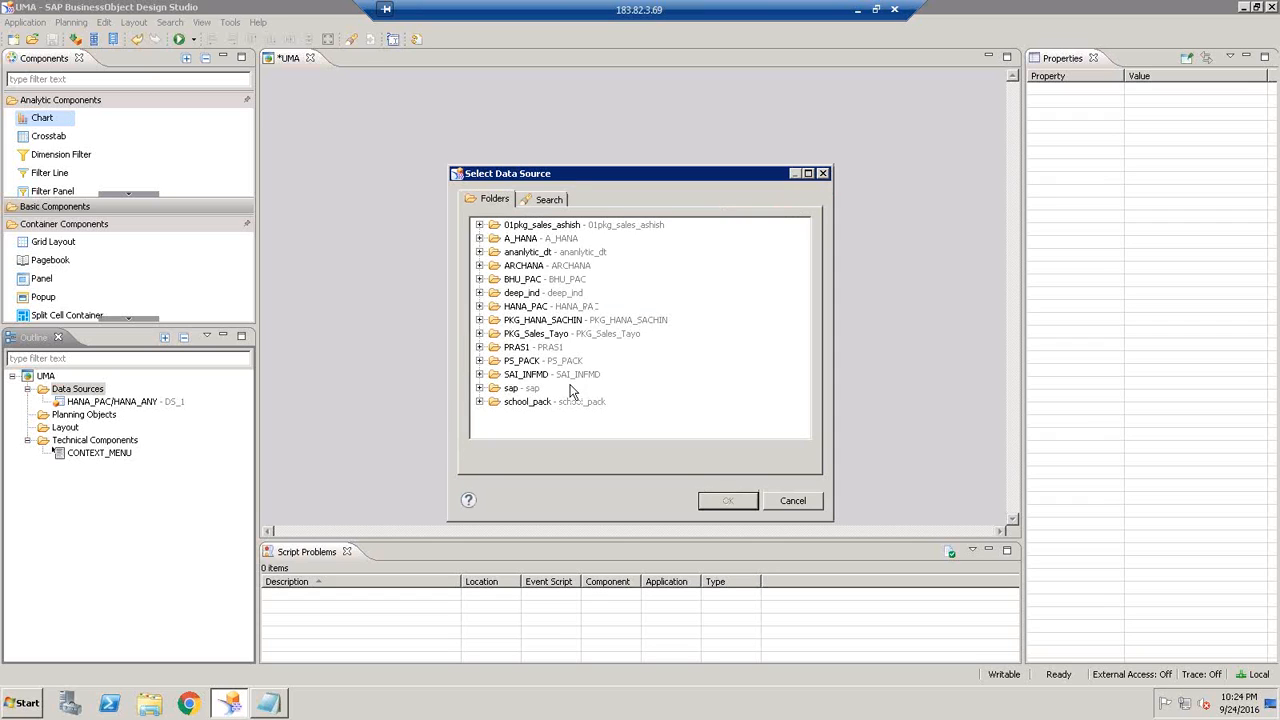
{"action": "left_click", "coordinate": [479, 306]}
{"action": "left_click", "coordinate": [538, 320]}
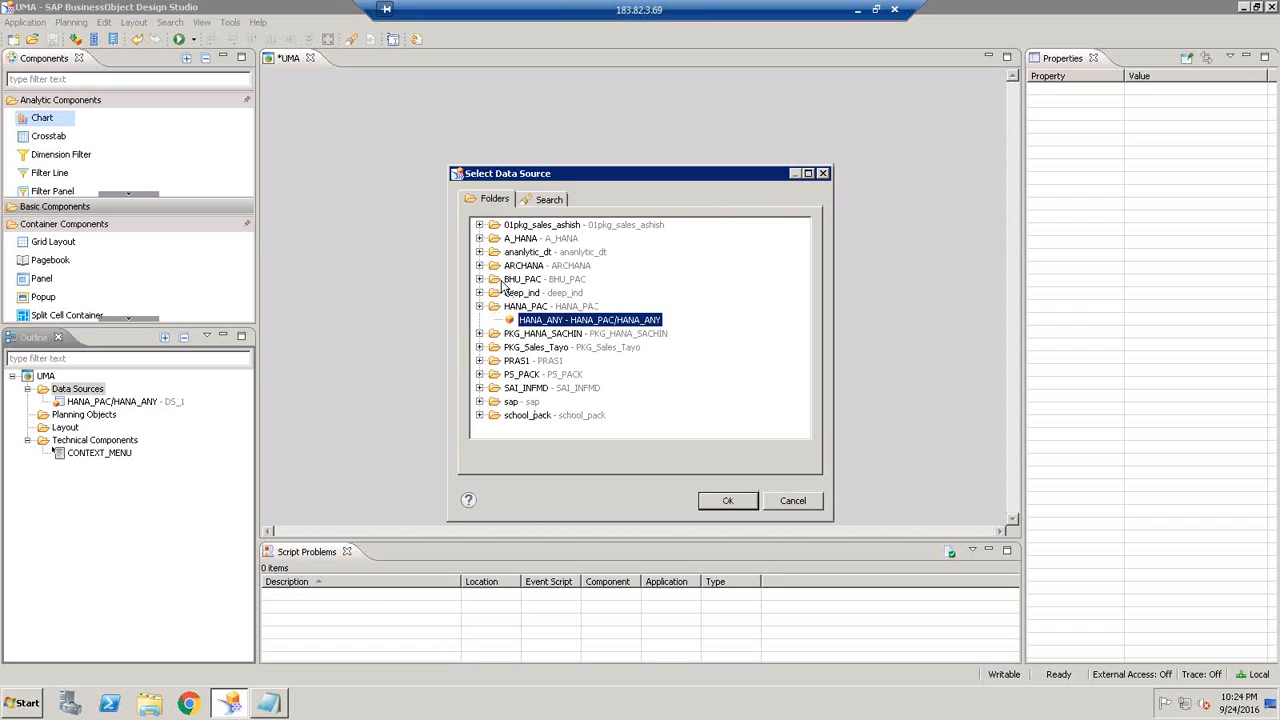
{"action": "left_click", "coordinate": [480, 225]}
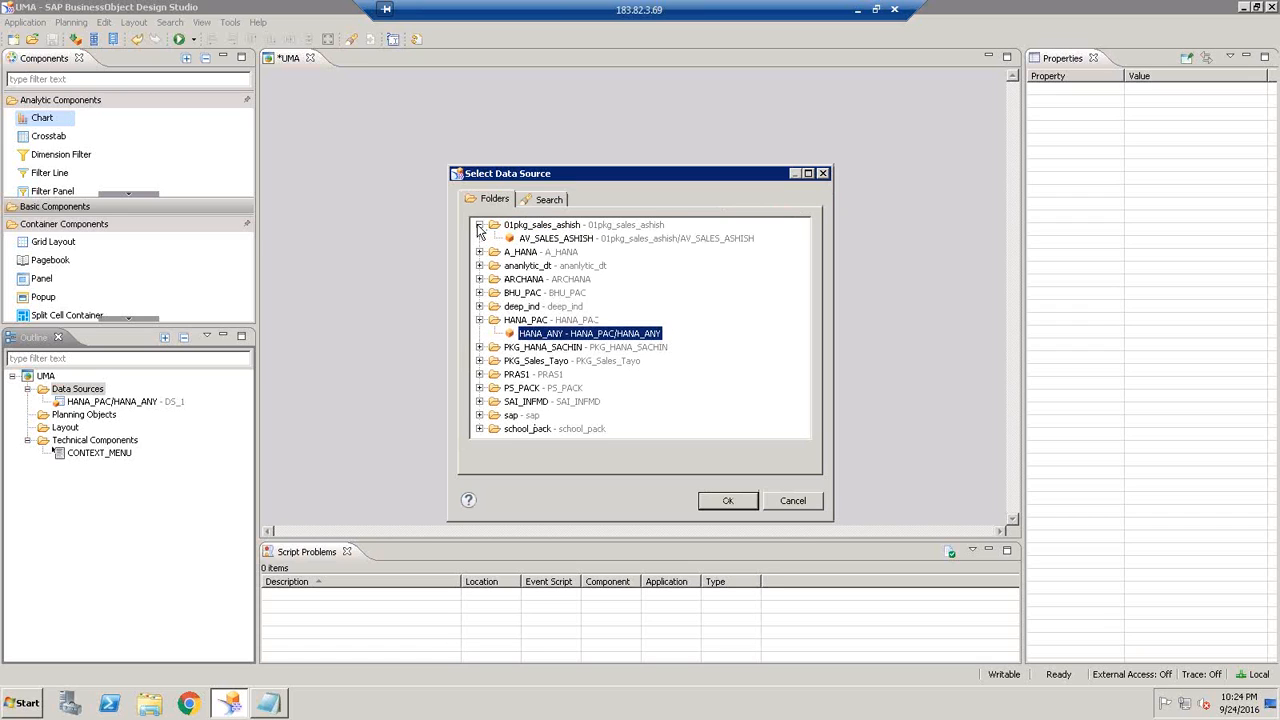
{"action": "left_click", "coordinate": [548, 239]}
{"action": "left_click", "coordinate": [727, 500]}
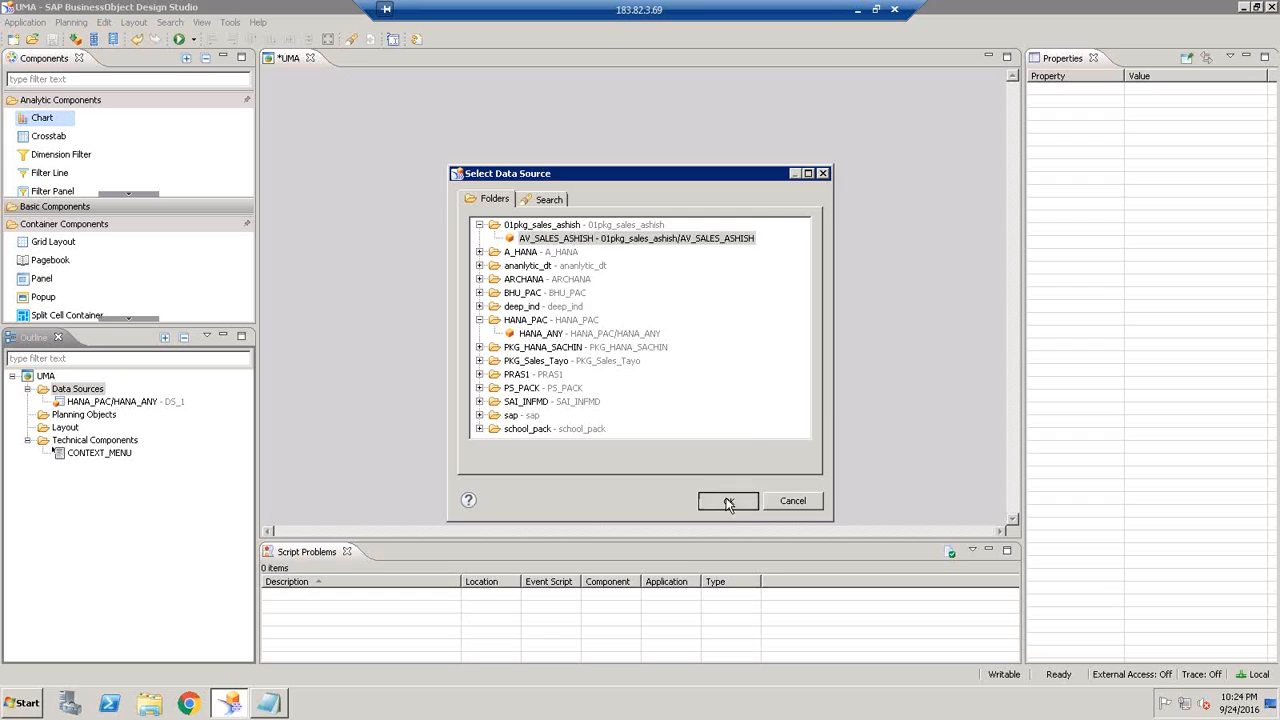
{"action": "left_click", "coordinate": [706, 472]}
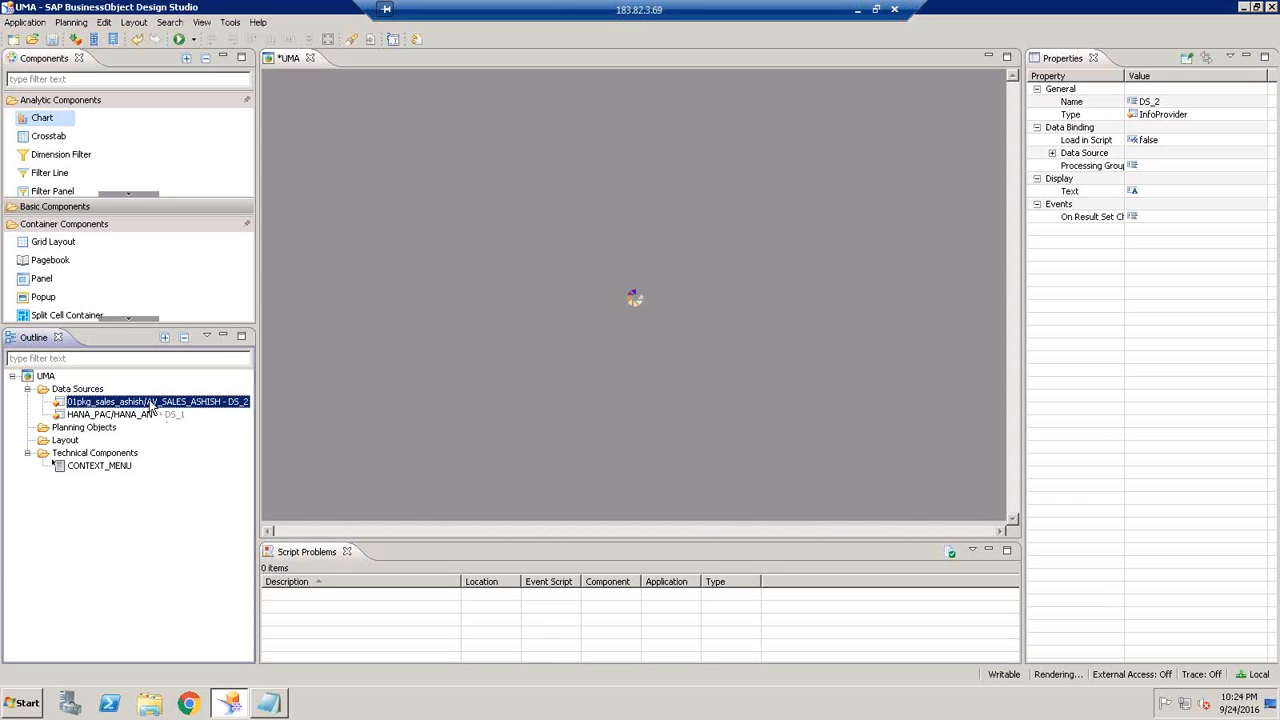
- Edit the initial view of the AV_SALES_ASHISH data source to place PRODUCT_NAME in the rows
{"action": "right_click", "coordinate": [150, 403]}
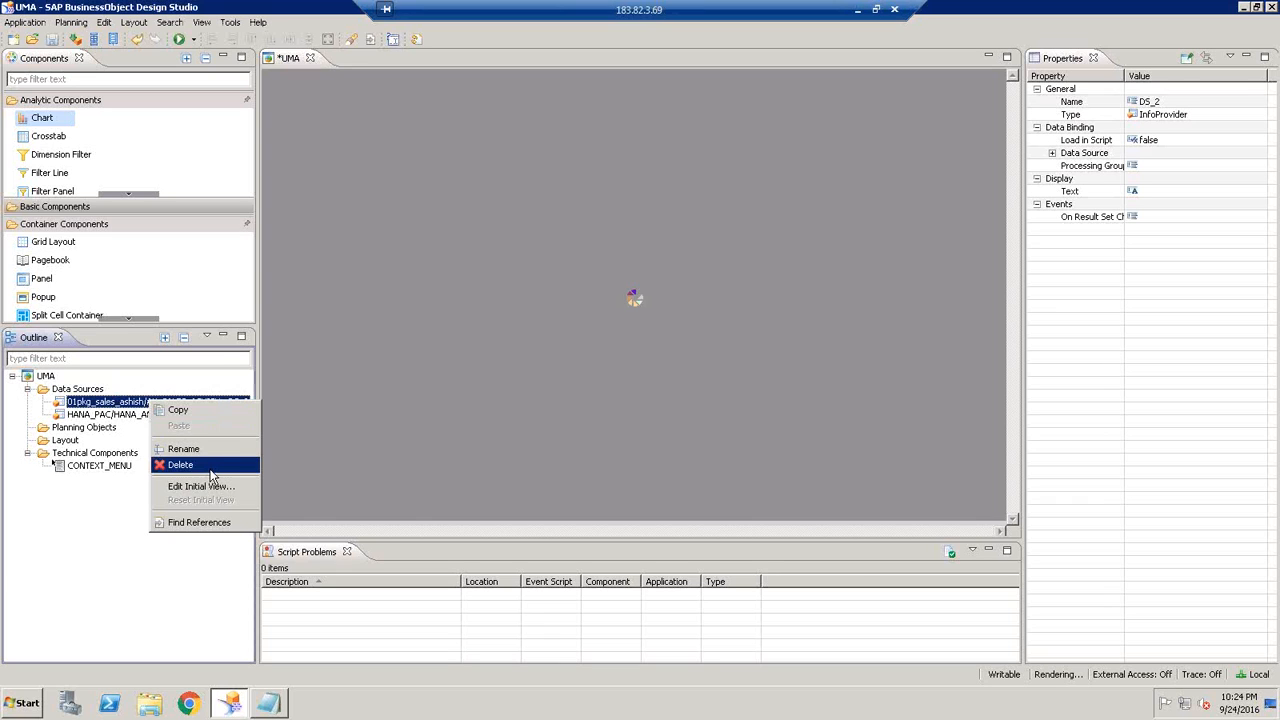
{"action": "left_click", "coordinate": [205, 477]}
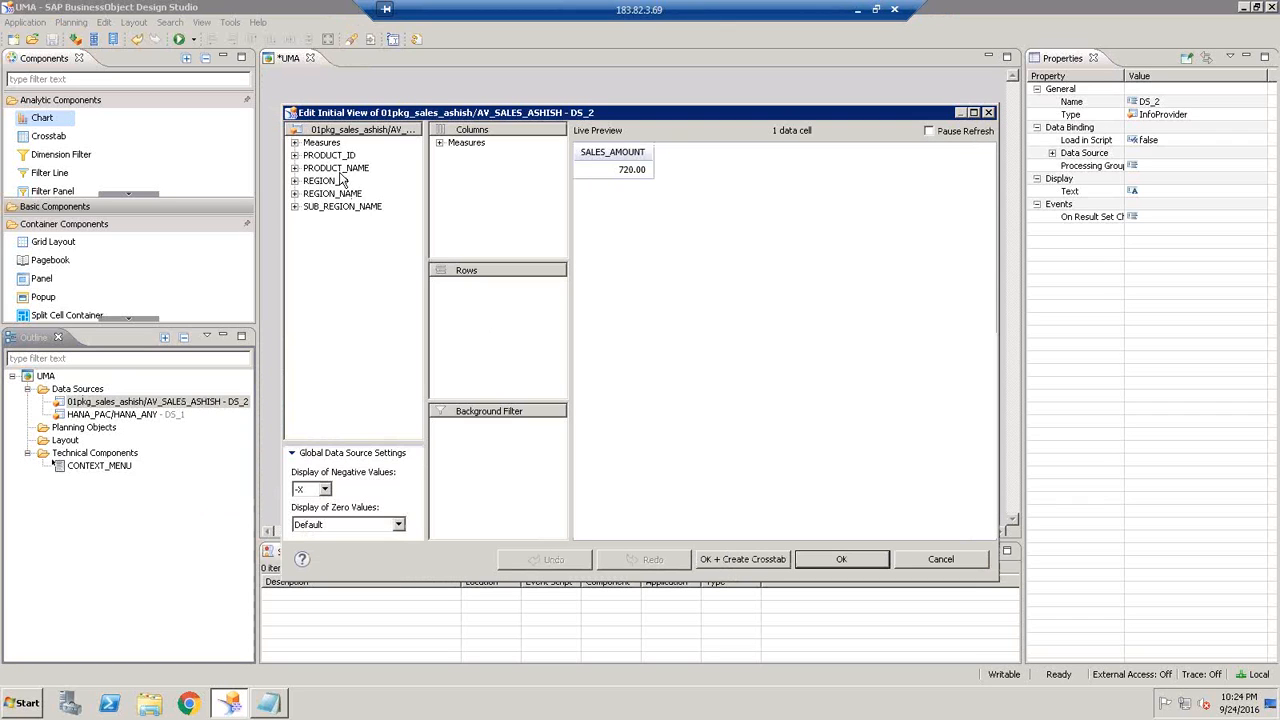
{"action": "left_click_drag", "start_coordinate": [338, 168], "coordinate": [468, 290]}
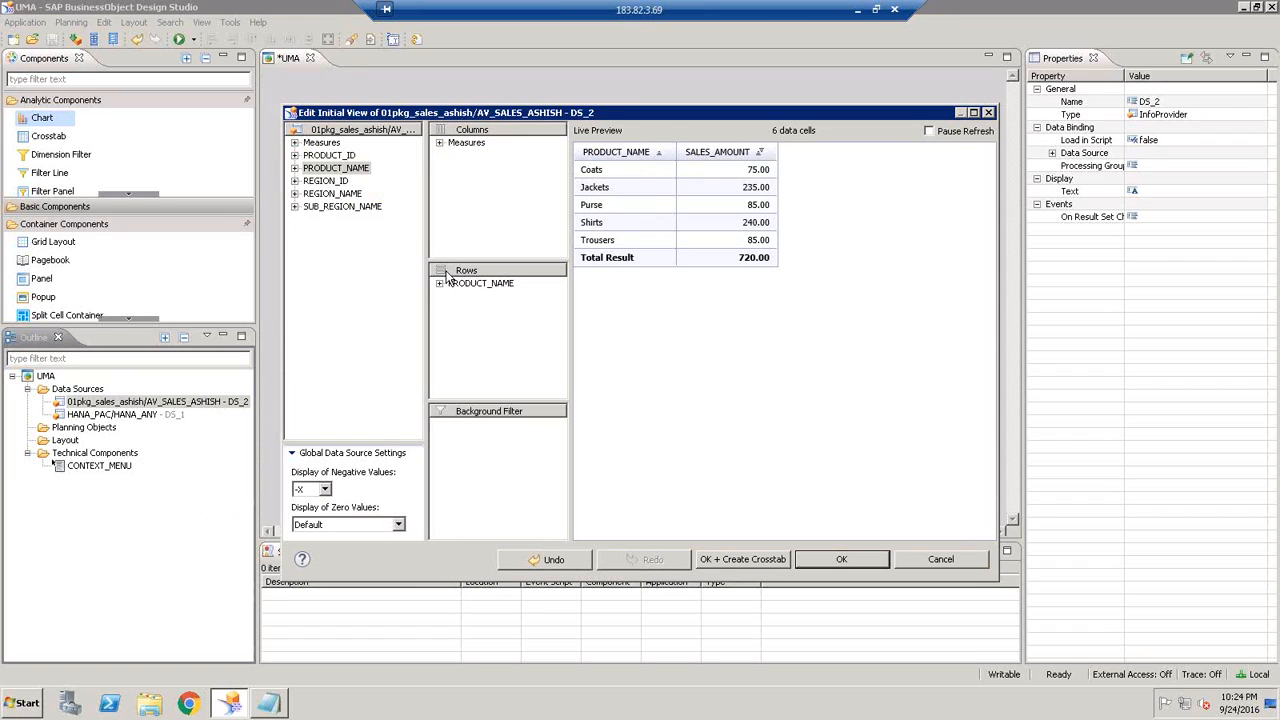
{"action": "left_click", "coordinate": [294, 143]}
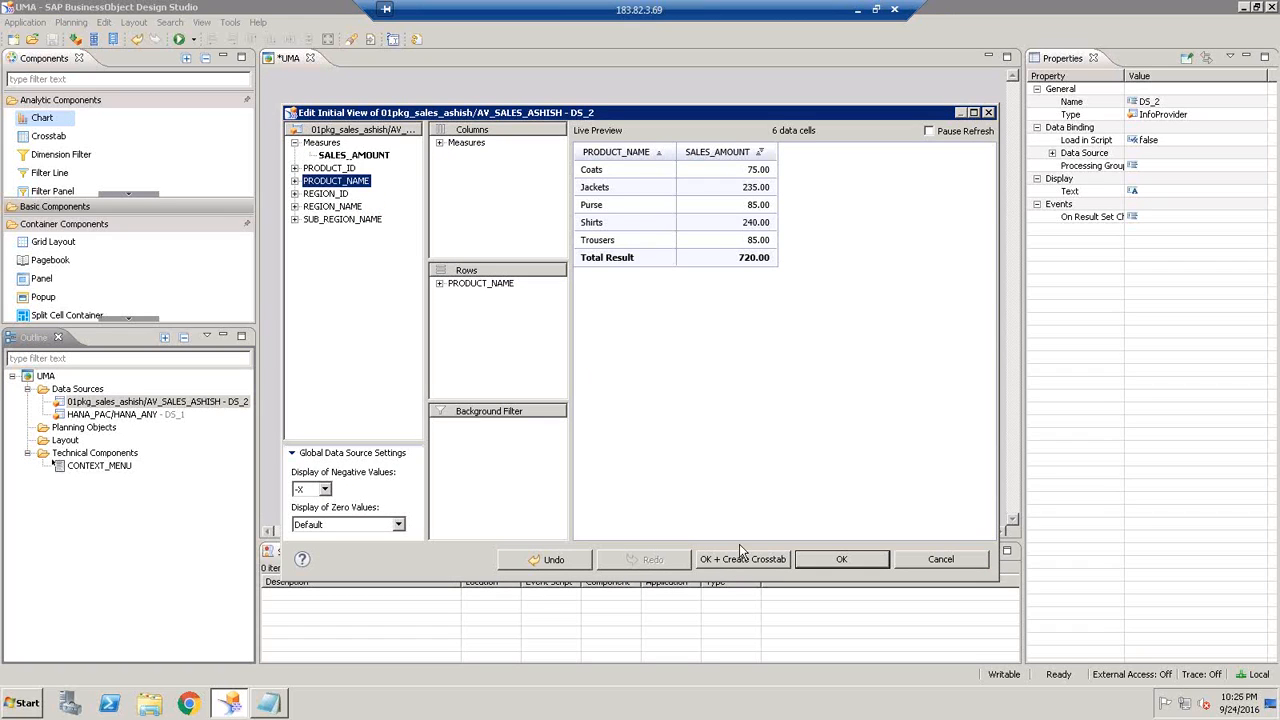
{"action": "left_click", "coordinate": [845, 560]}
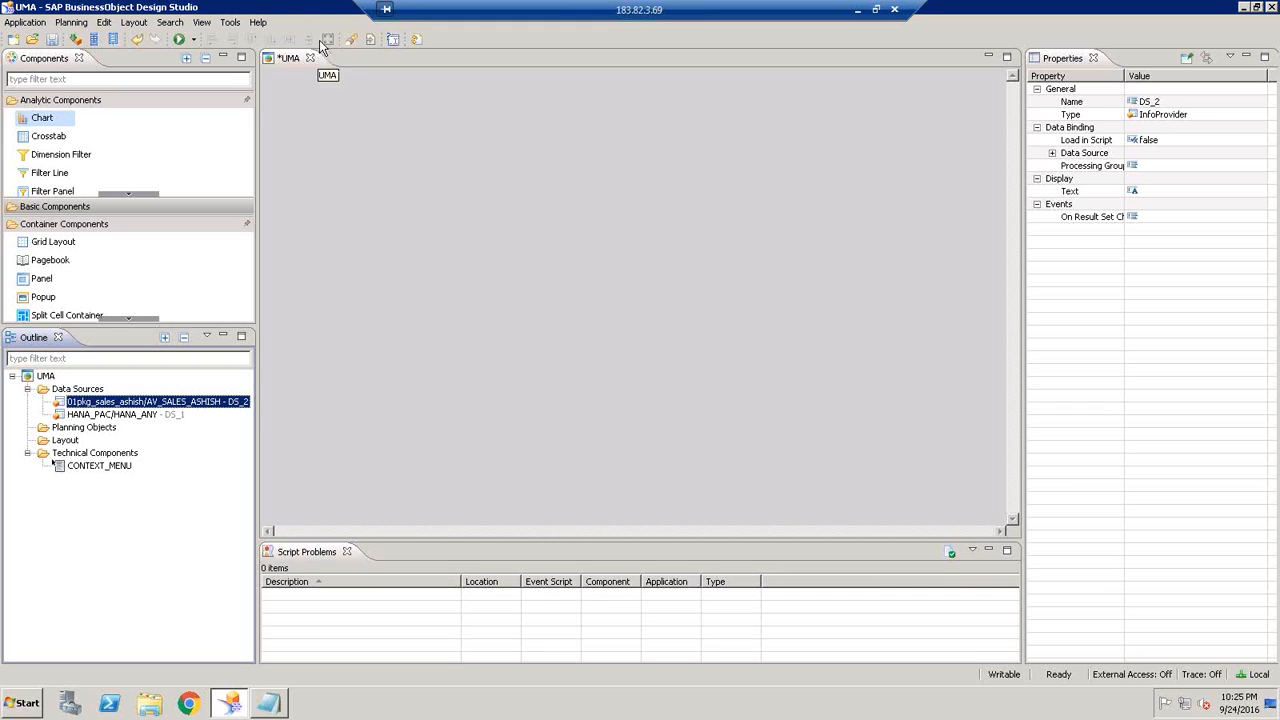
{"action": "left_click", "coordinate": [360, 123]}
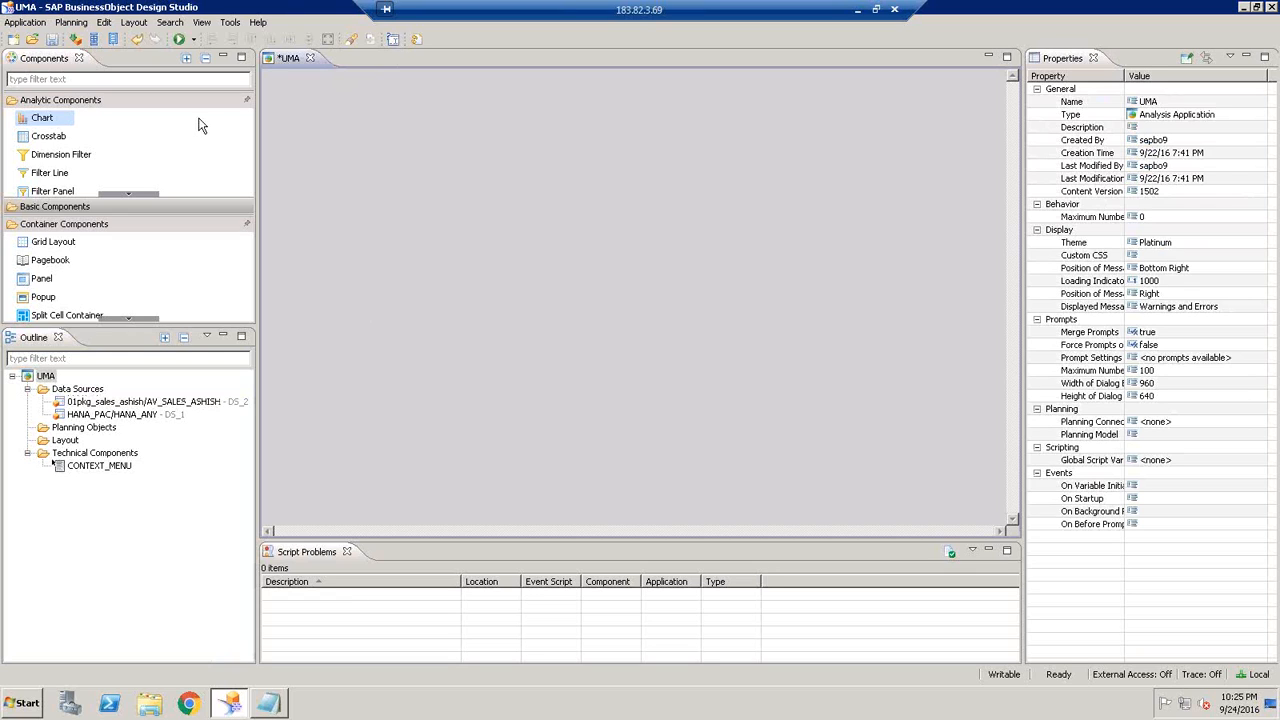
{"action": "left_click", "coordinate": [53, 119]}
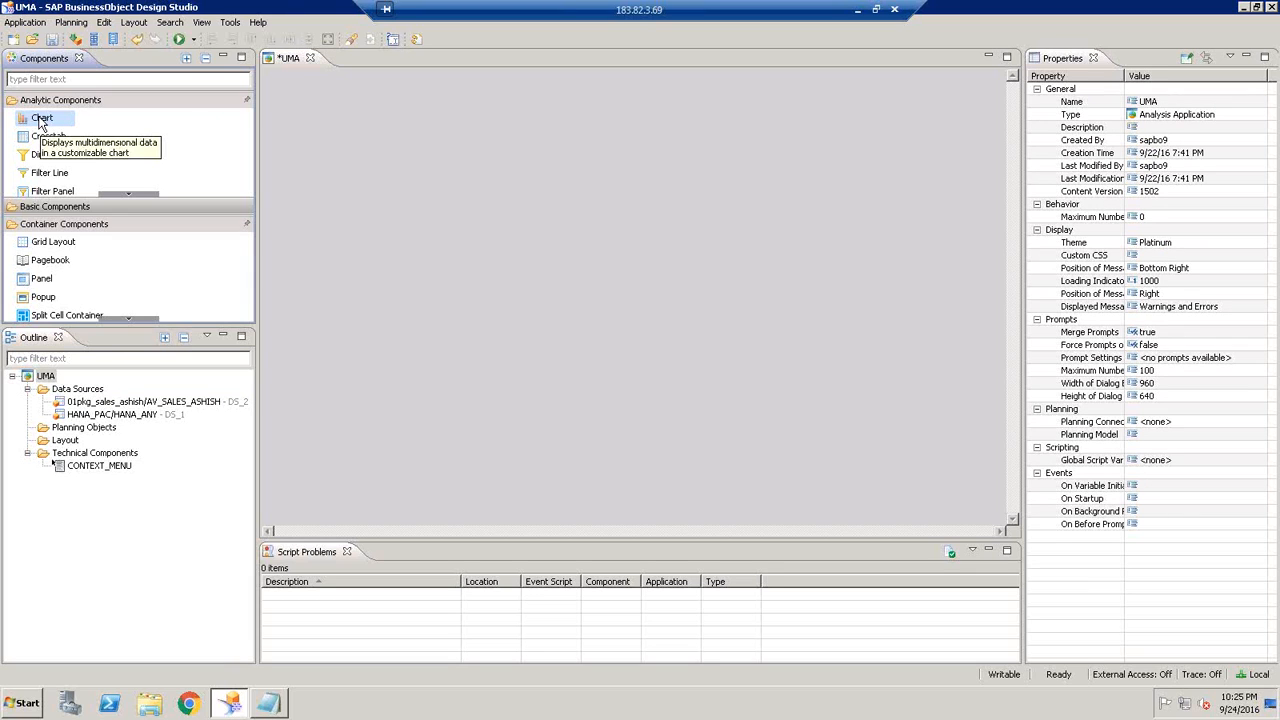
{"action": "left_click_drag", "start_coordinate": [42, 122], "coordinate": [364, 129]}
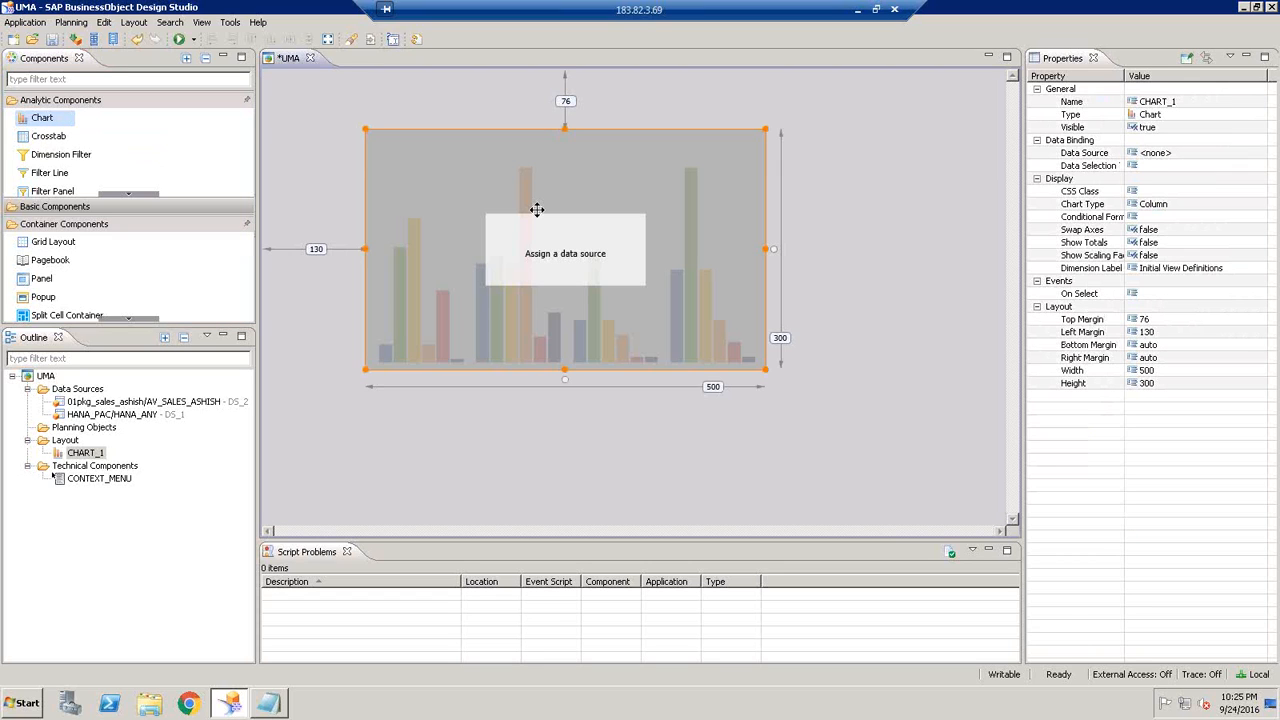
{"action": "key", "text": "Delete"}
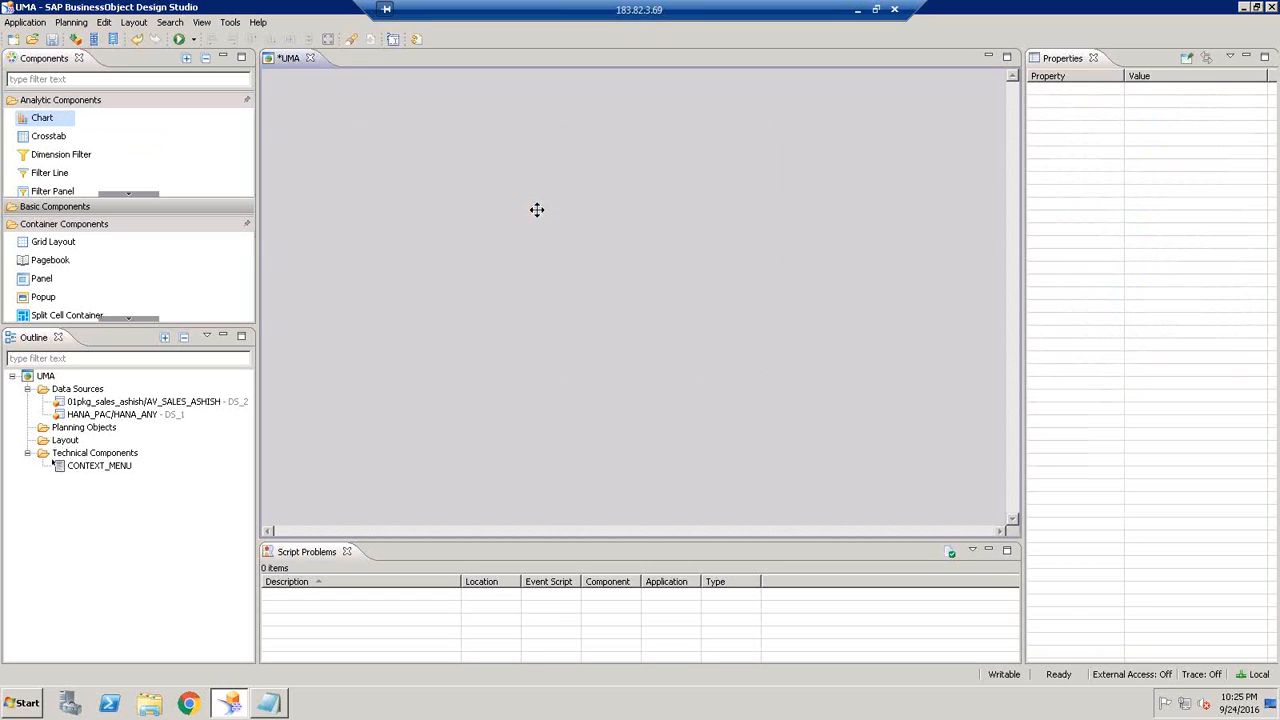
- Place a crosstab on the canvas at about 138 top and 289 left margin, and assign DS_2 as its data source
{"action": "left_click_drag", "start_coordinate": [55, 143], "coordinate": [492, 178]}
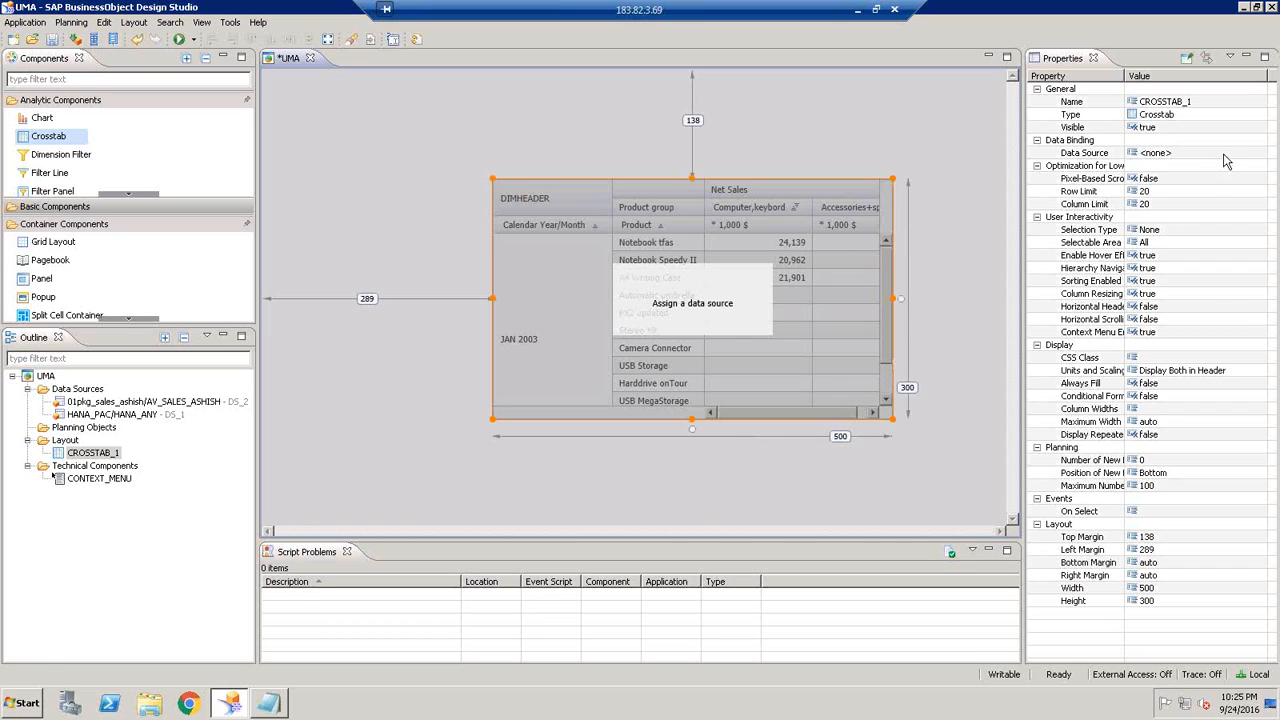
{"action": "left_click", "coordinate": [1228, 153]}
{"action": "left_click", "coordinate": [1260, 152]}
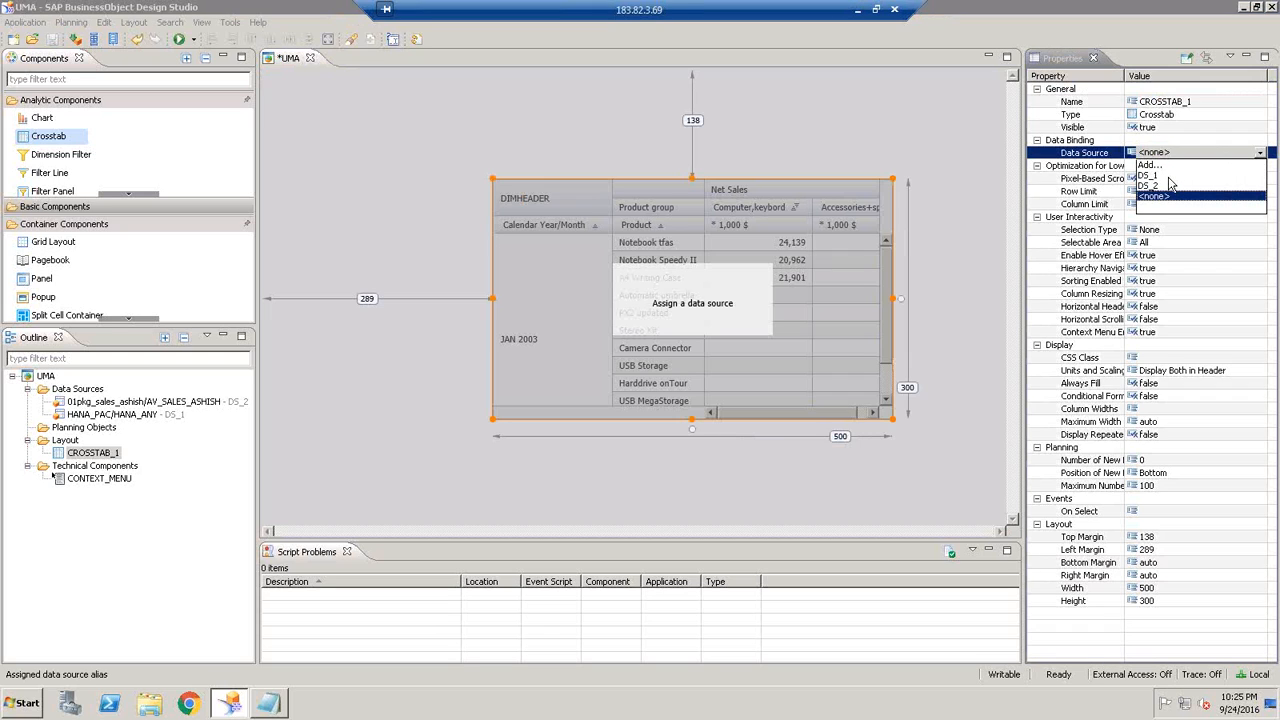
{"action": "left_click", "coordinate": [1168, 186]}
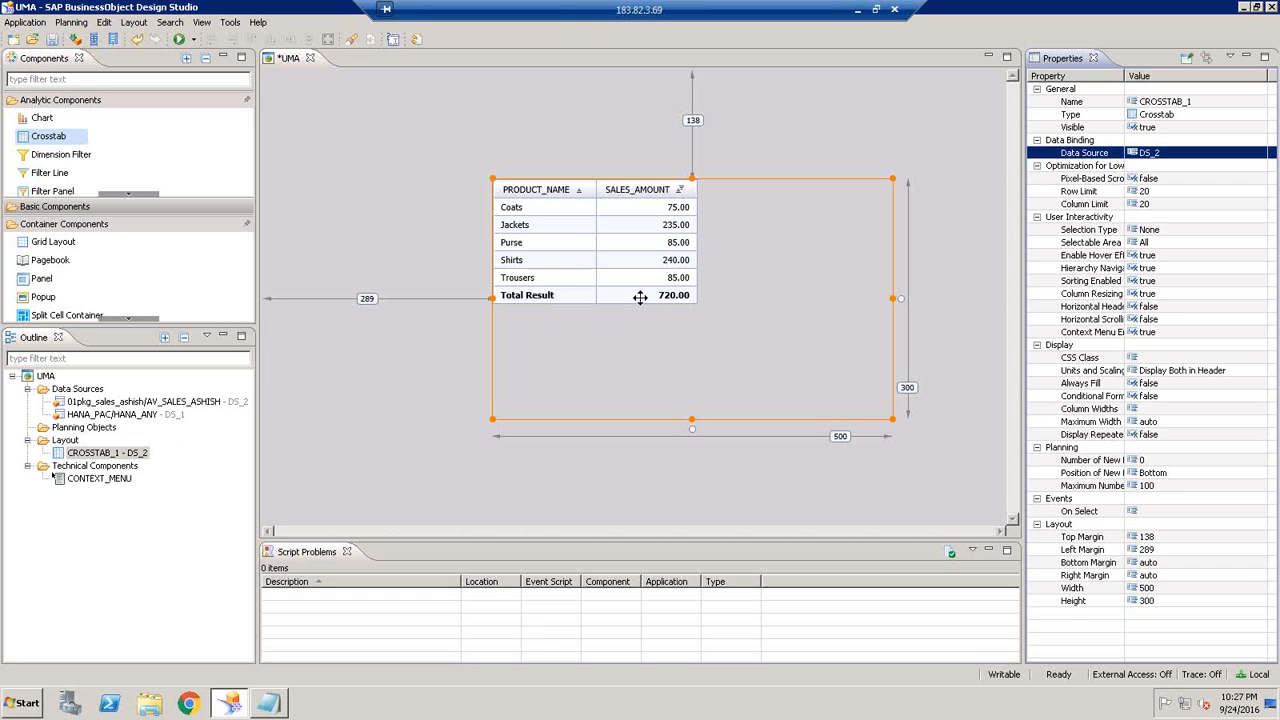
- Place a Dimension Filter above the crosstab at about 47 top and 198 left margin
{"action": "left_click", "coordinate": [72, 158]}
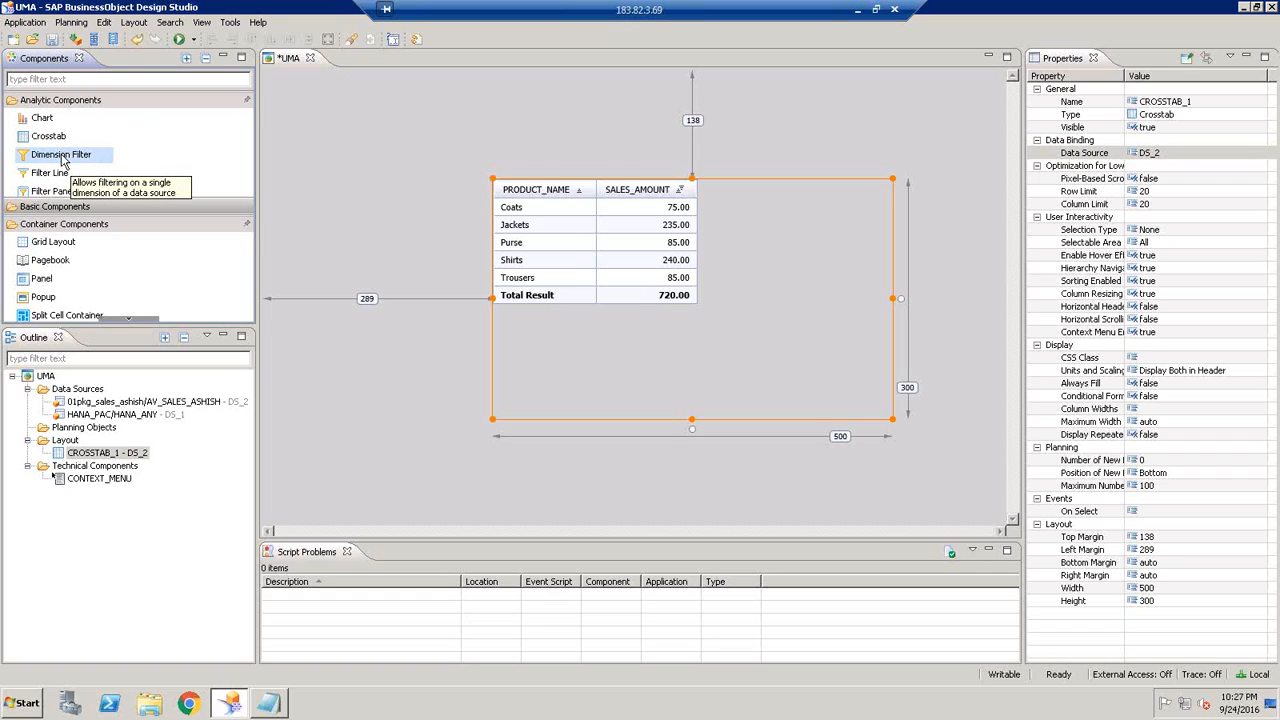
{"action": "left_click_drag", "start_coordinate": [62, 160], "coordinate": [419, 105]}
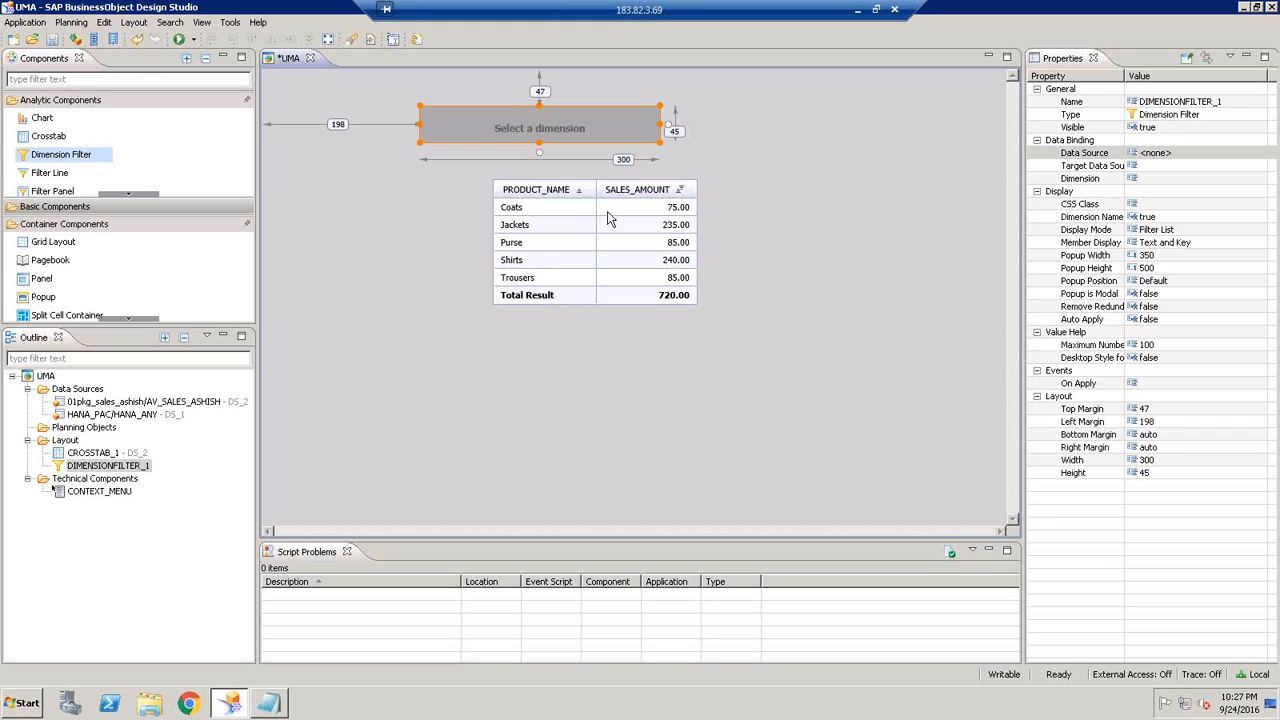
- Assign DS_2 as the Dimension Filter's data source and DS_1 as its target data source
{"action": "left_click", "coordinate": [1205, 152]}
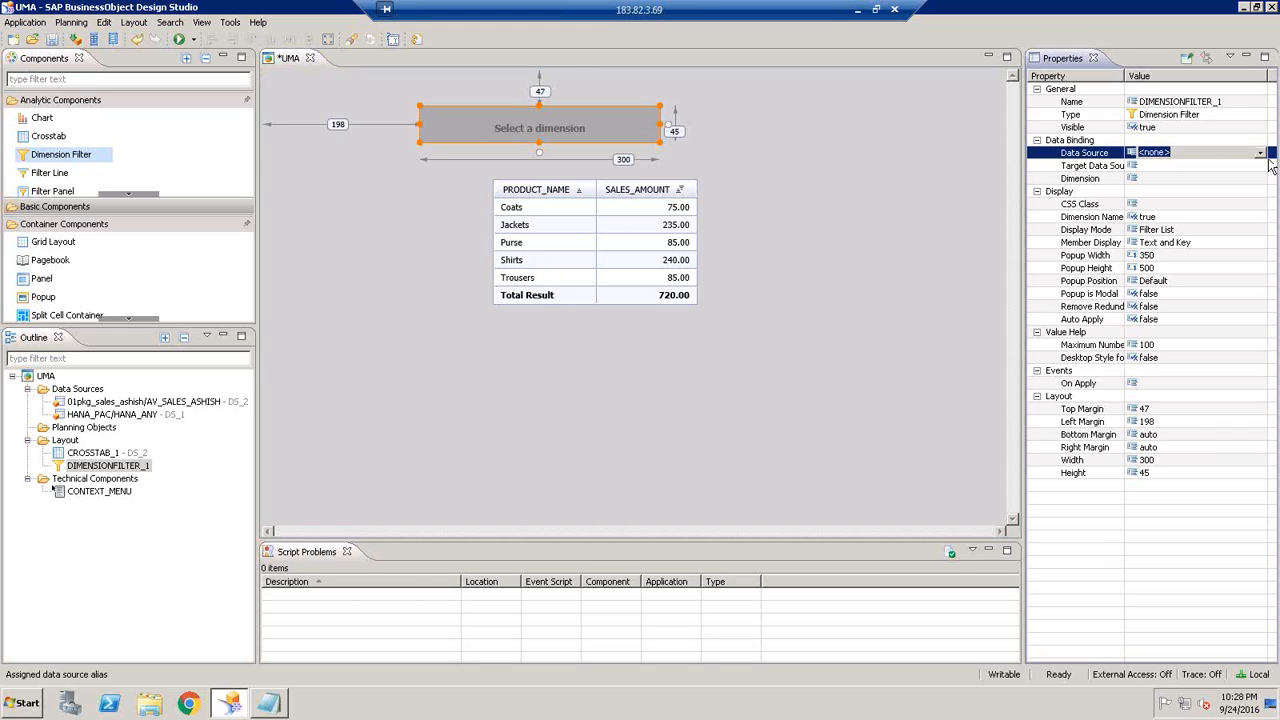
{"action": "left_click", "coordinate": [1262, 153]}
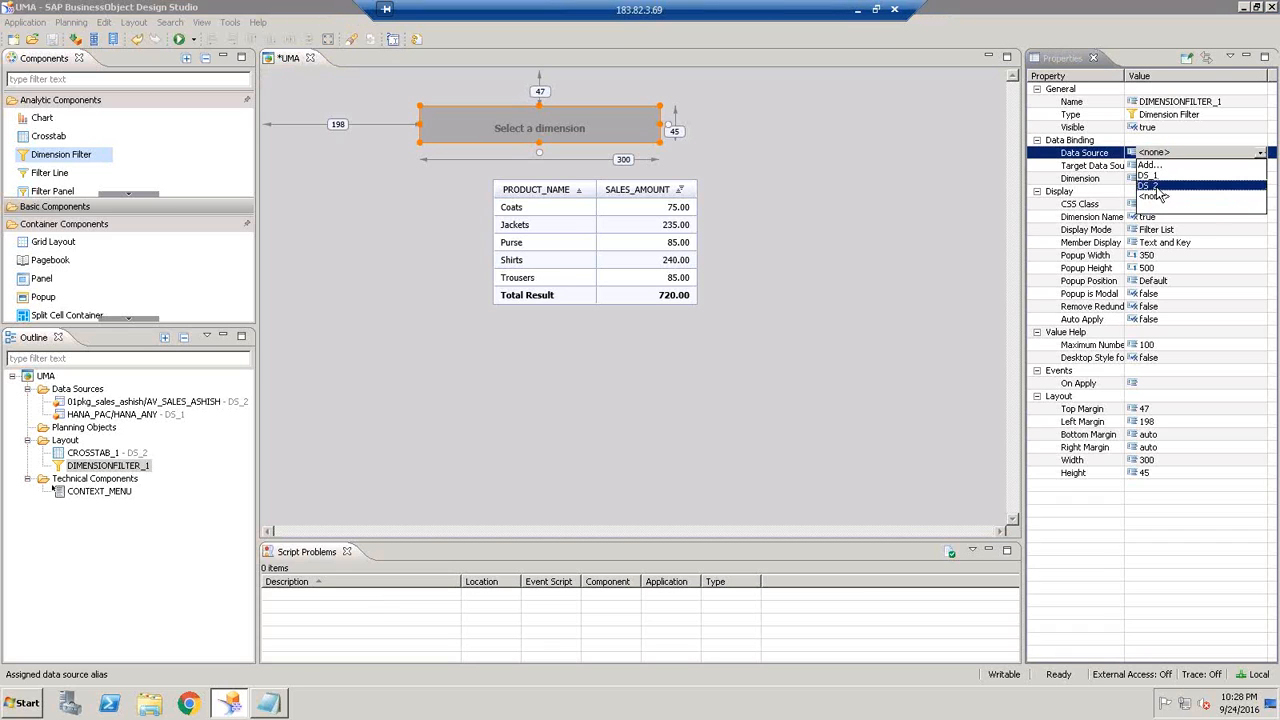
{"action": "left_click", "coordinate": [1158, 186]}
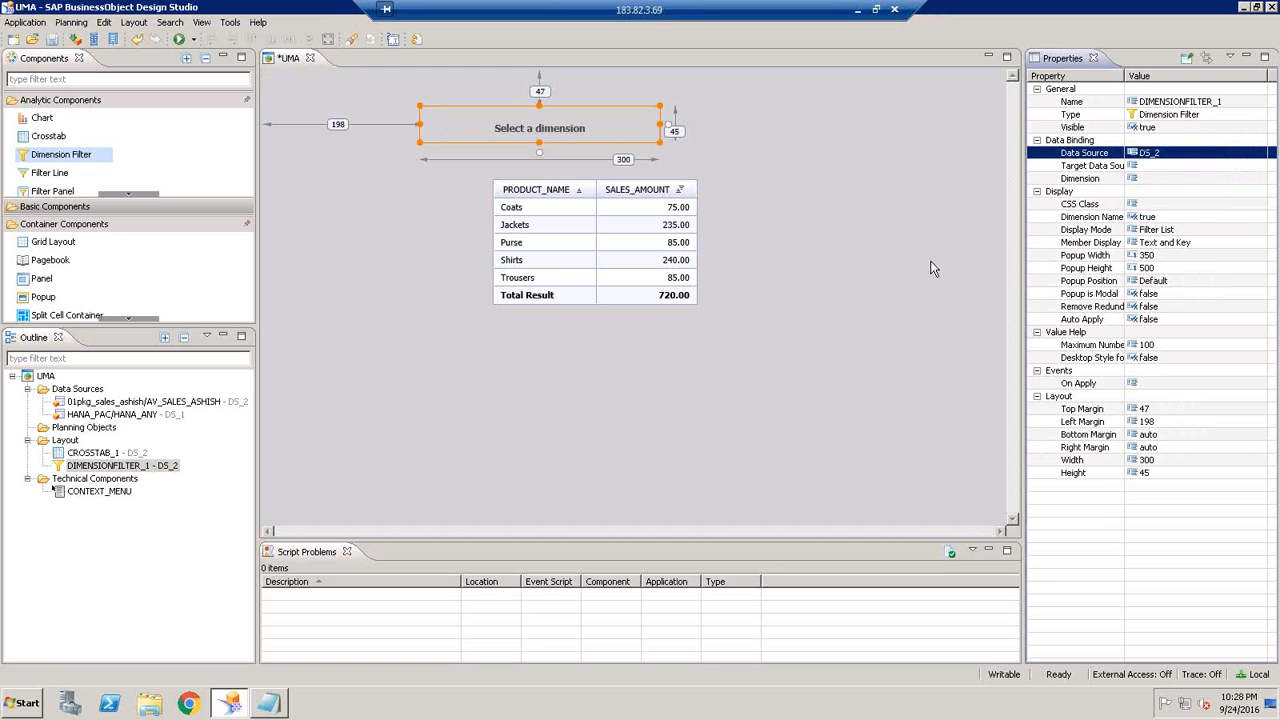
{"action": "left_click", "coordinate": [1172, 167]}
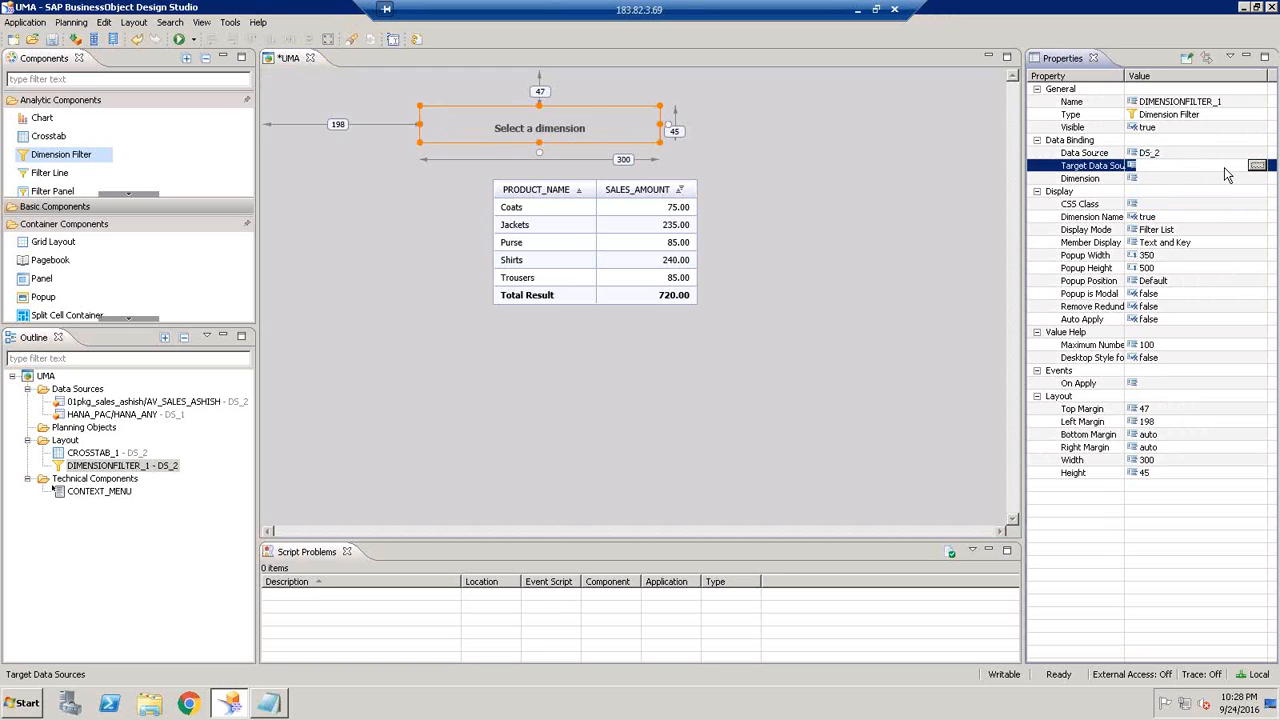
{"action": "left_click", "coordinate": [1257, 166]}
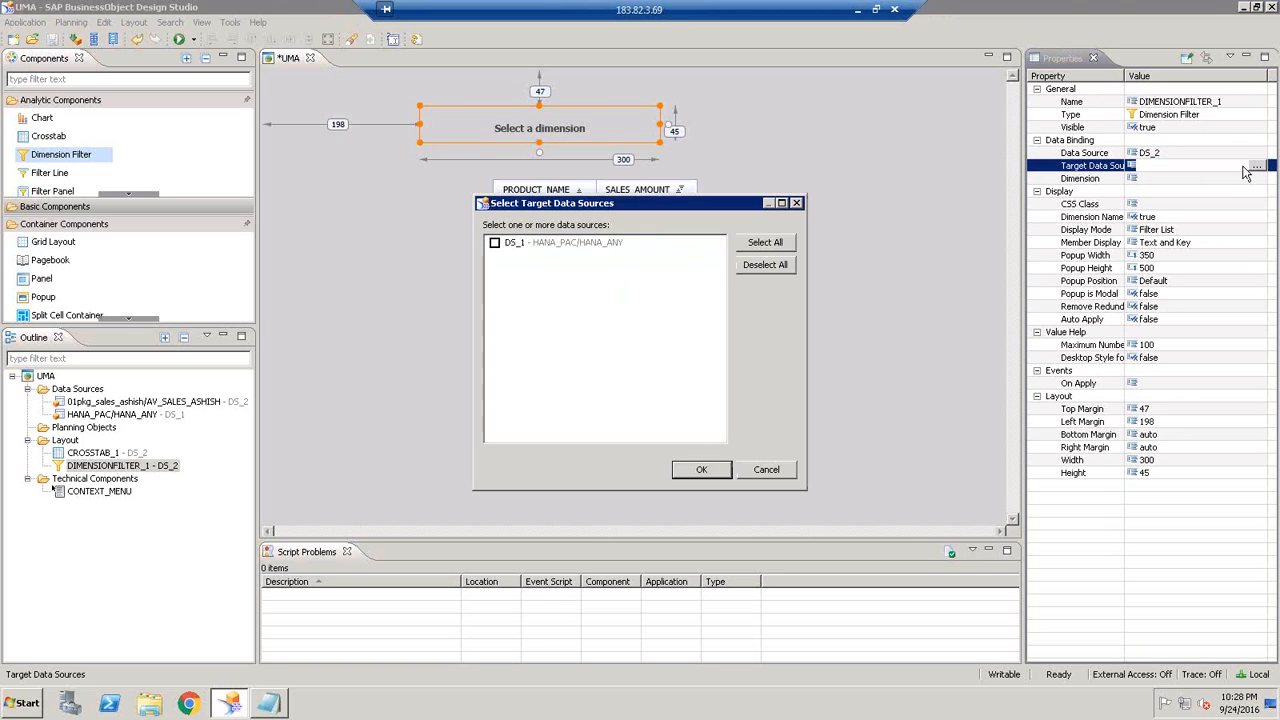
{"action": "left_click", "coordinate": [540, 249]}
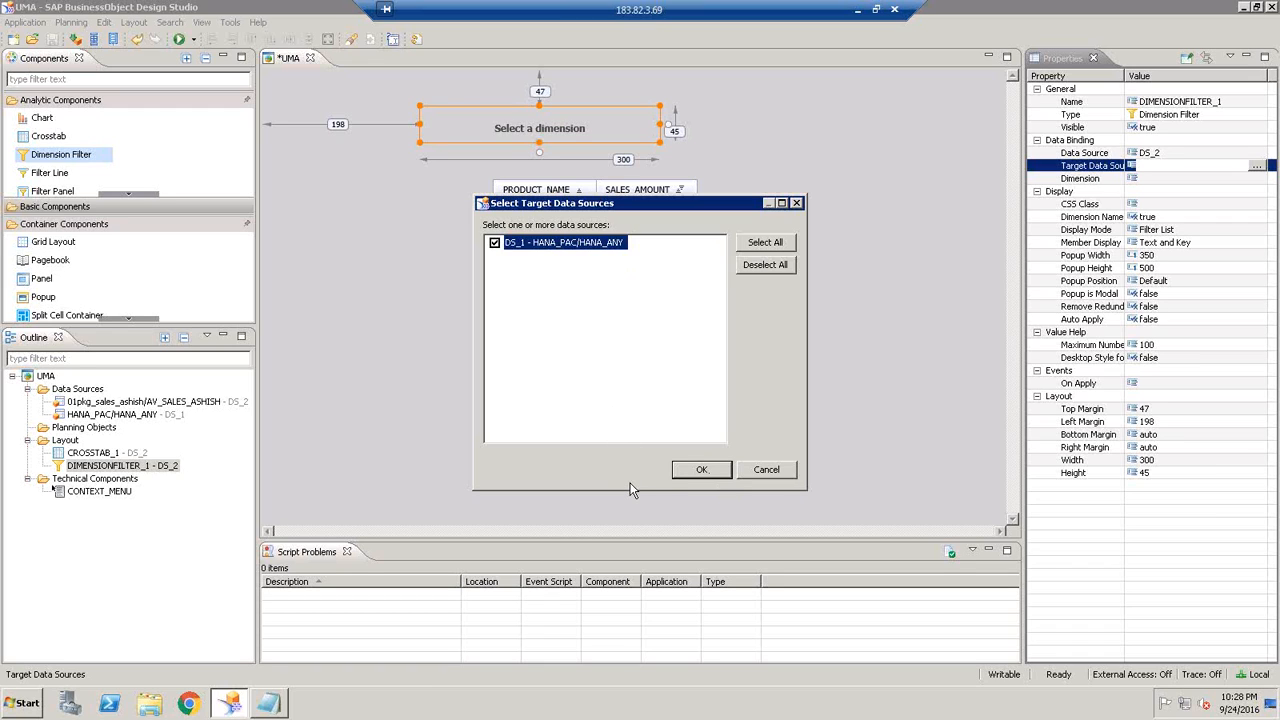
{"action": "left_click", "coordinate": [692, 476]}
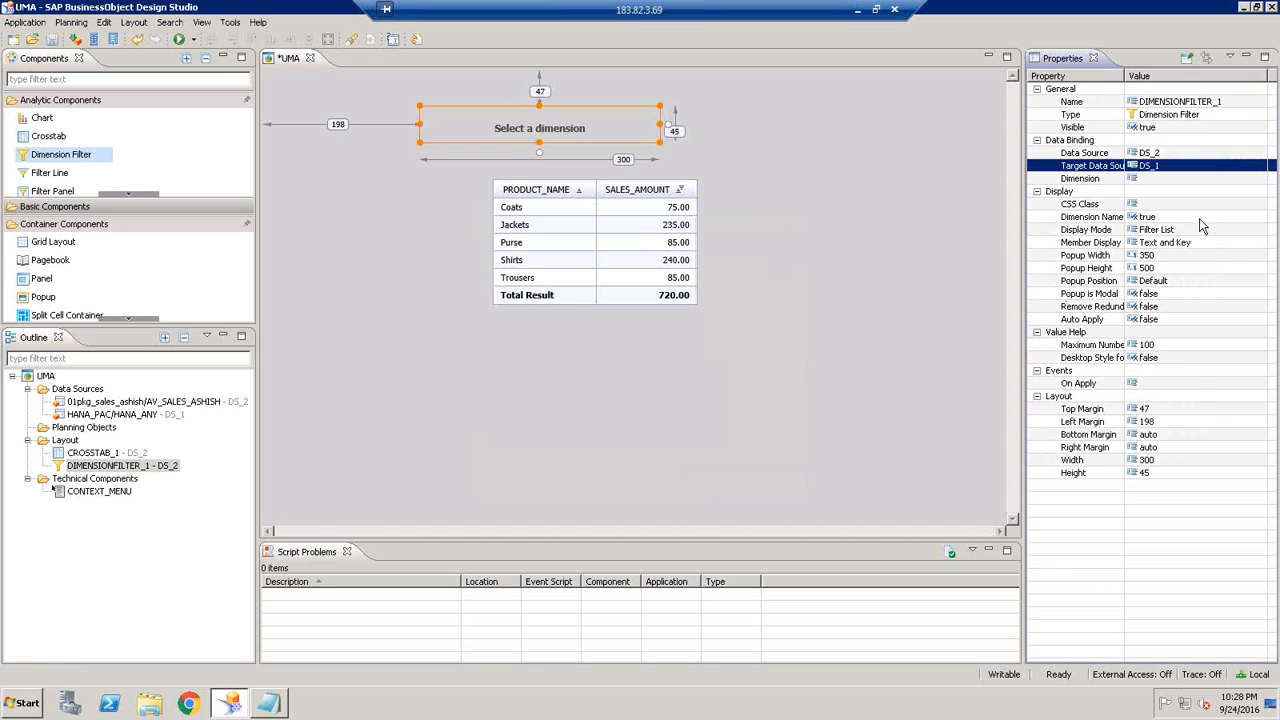
- Set the Dimension Filter's dimension to REGION_NAME
{"action": "left_click", "coordinate": [1238, 180]}
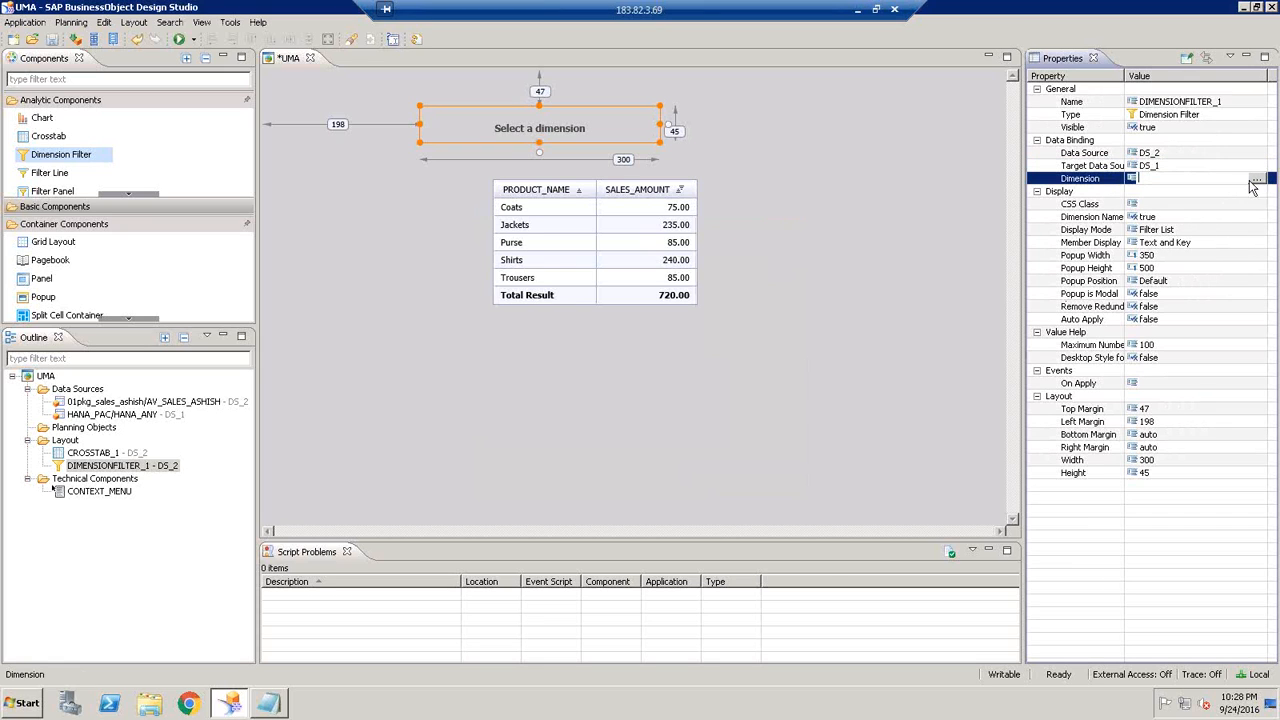
{"action": "left_click", "coordinate": [1256, 178]}
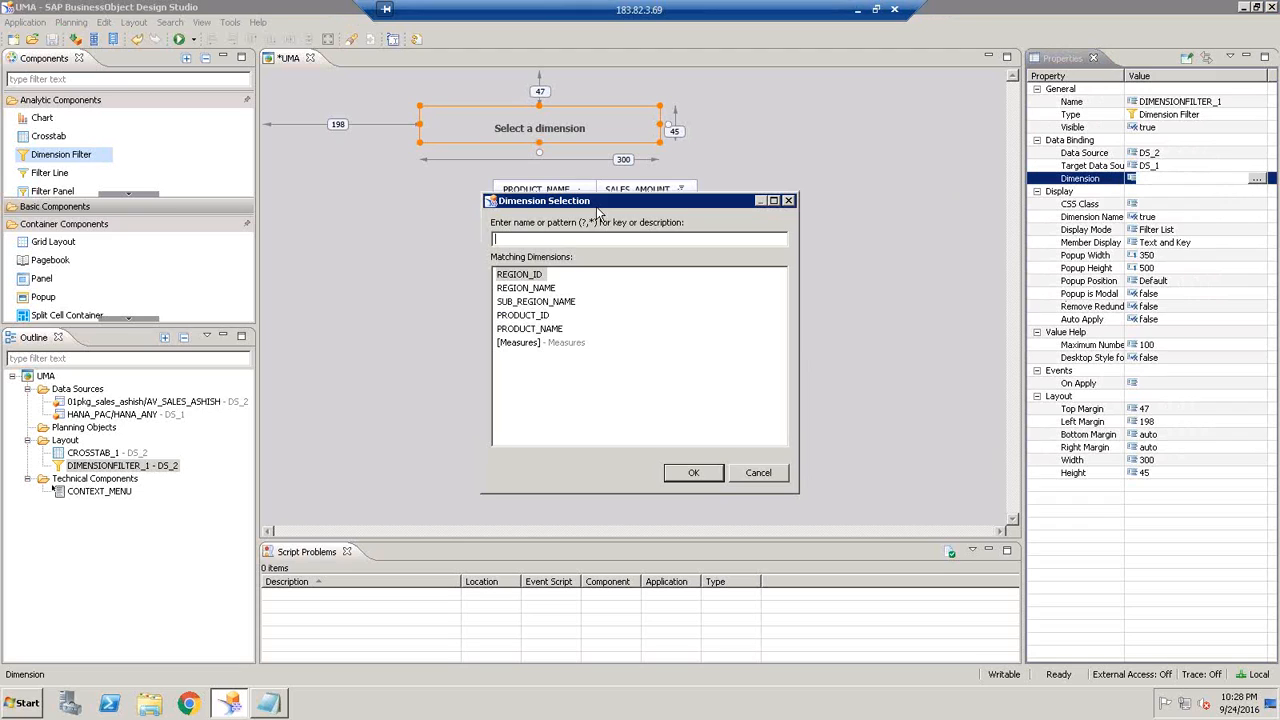
{"action": "left_click", "coordinate": [535, 288]}
{"action": "left_click", "coordinate": [693, 472]}
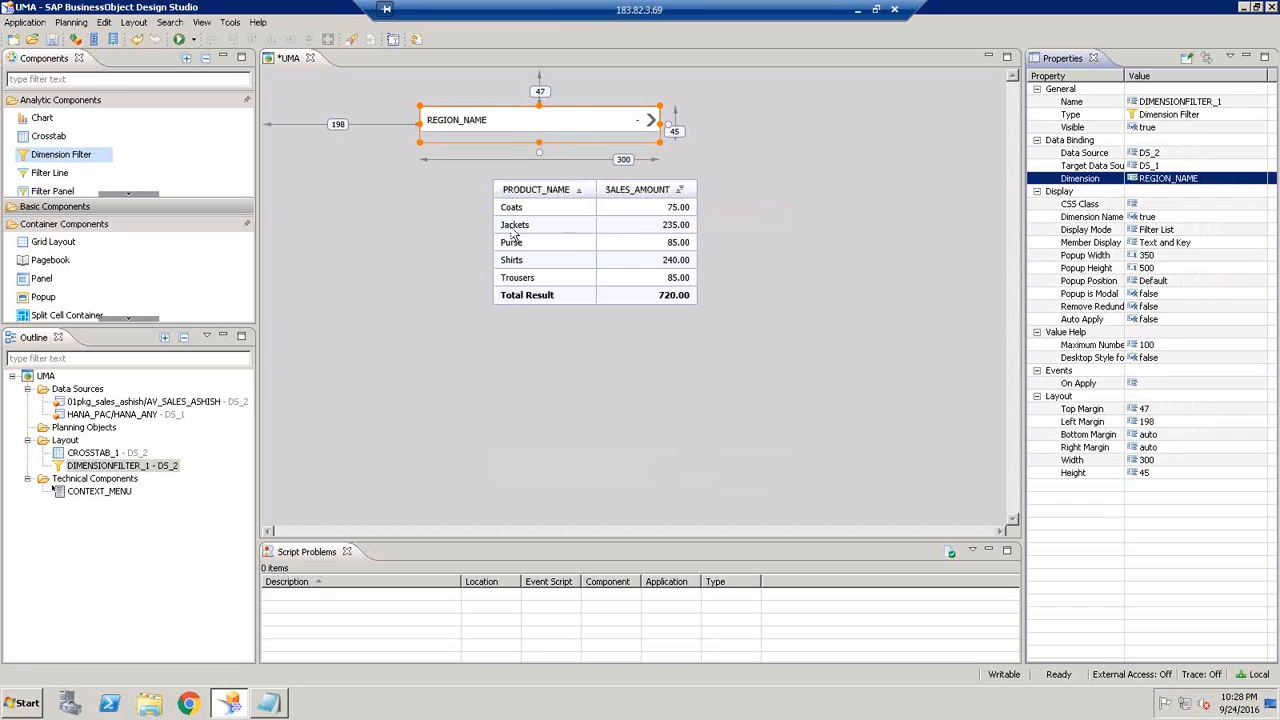
- Run the application locally, filter the crosstab by the REGION_NAME member Americas, and close the preview
{"action": "left_click", "coordinate": [181, 40]}
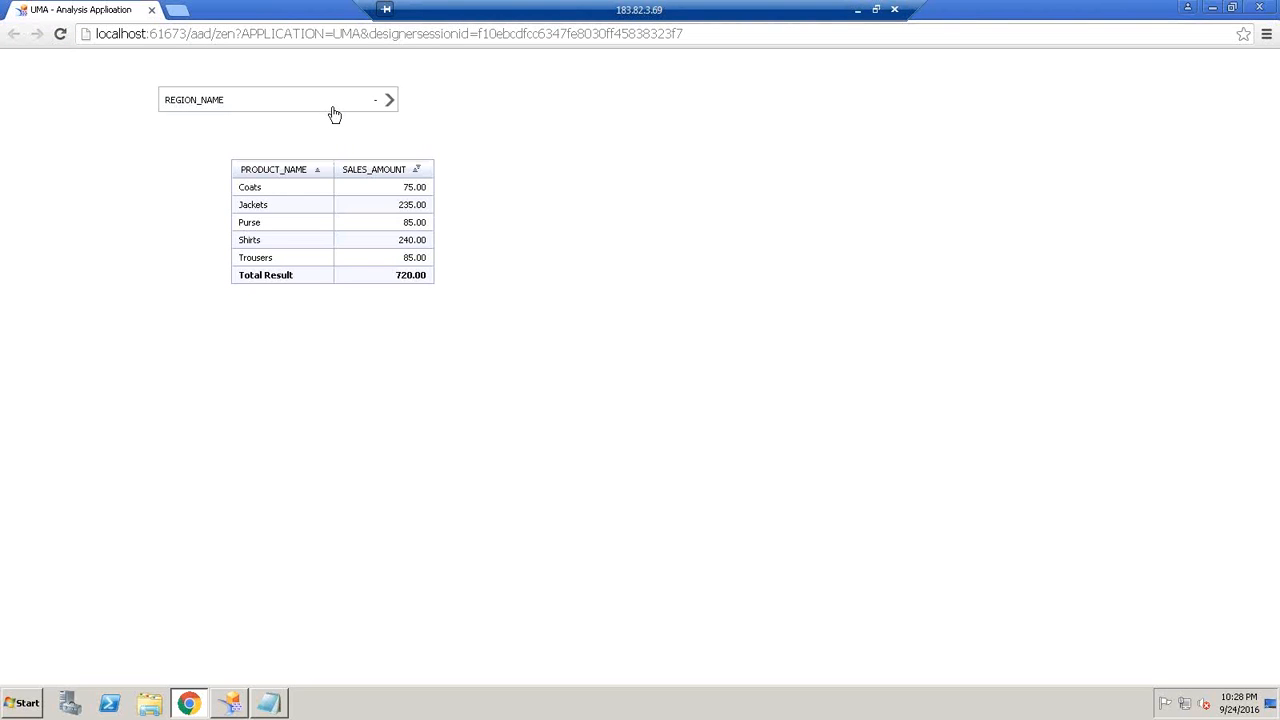
{"action": "left_click", "coordinate": [346, 109]}
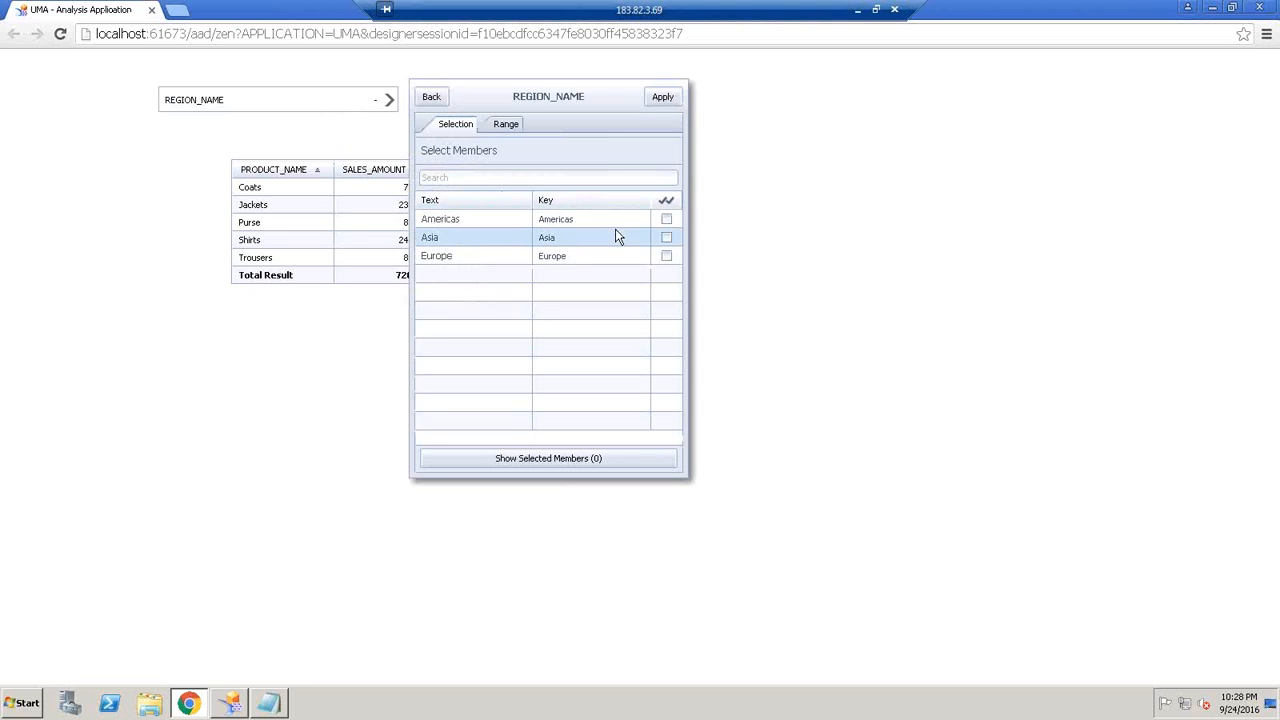
{"action": "left_click", "coordinate": [666, 220]}
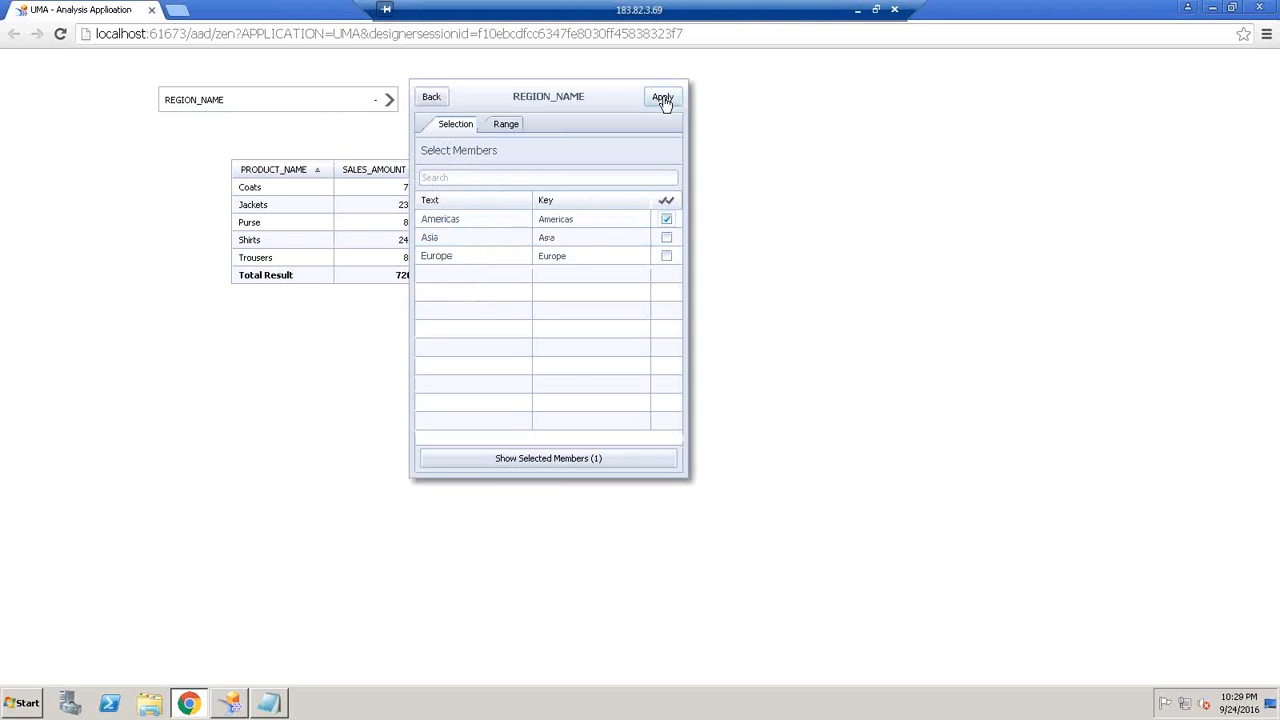
{"action": "left_click", "coordinate": [663, 98]}
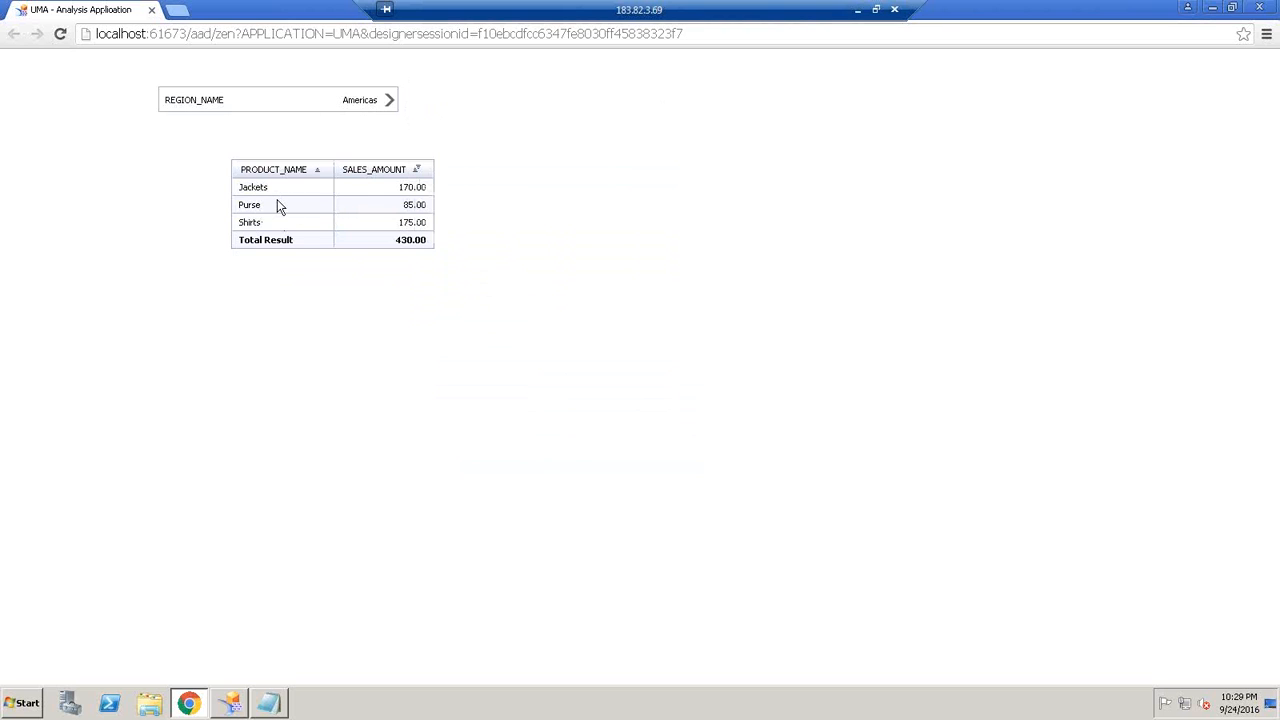
{"action": "left_click", "coordinate": [388, 116]}
{"action": "left_click", "coordinate": [1257, 8]}
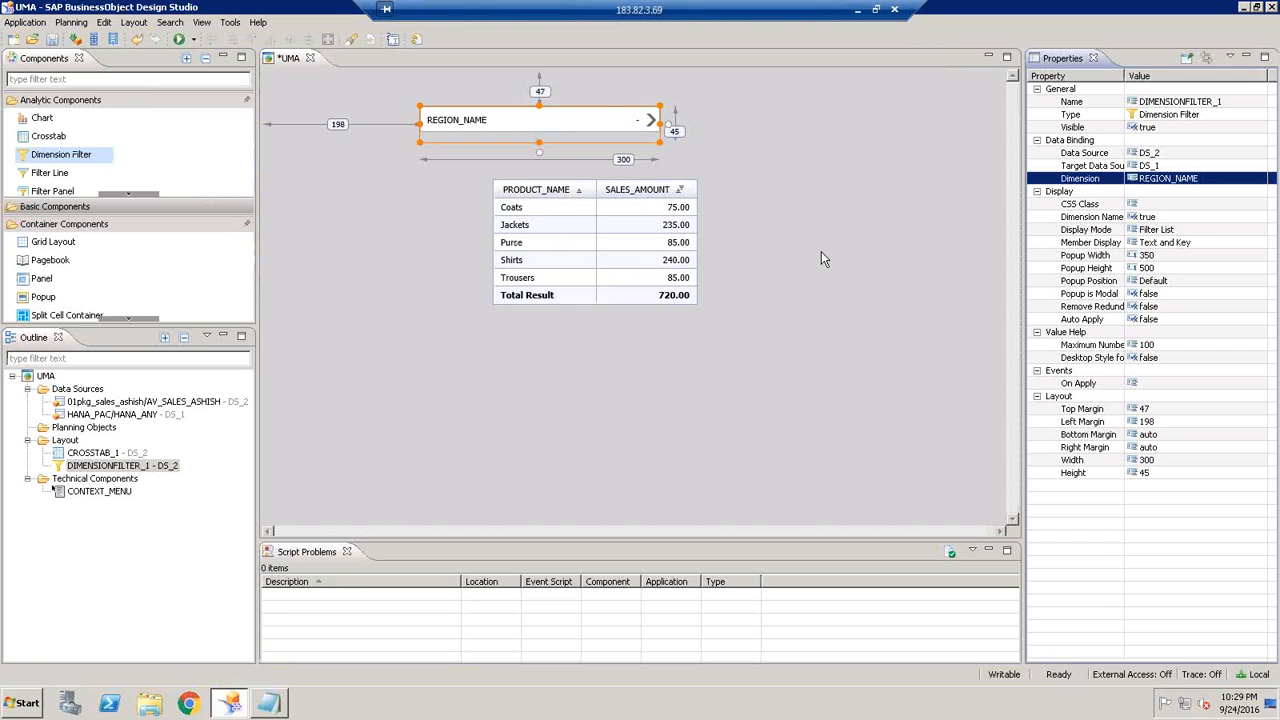
- Delete the REGION_NAME Dimension Filter from the canvas
{"action": "left_click", "coordinate": [127, 220]}
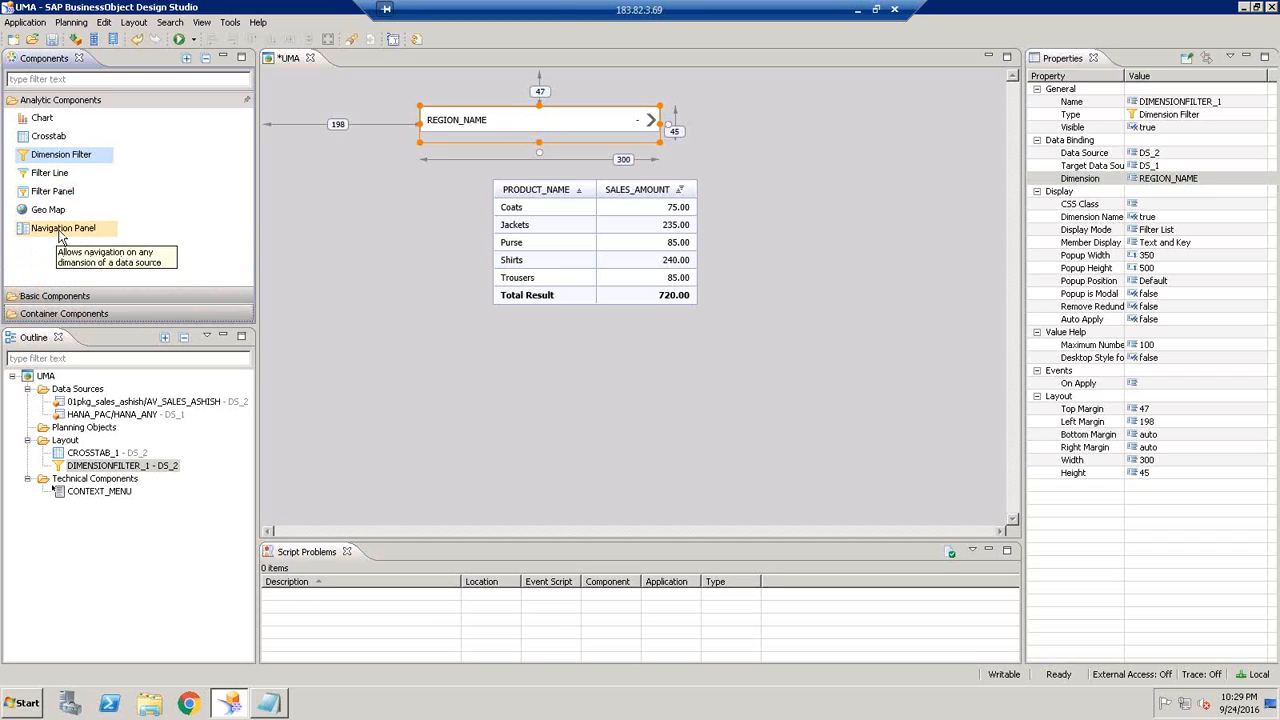
{"action": "left_click", "coordinate": [57, 177]}
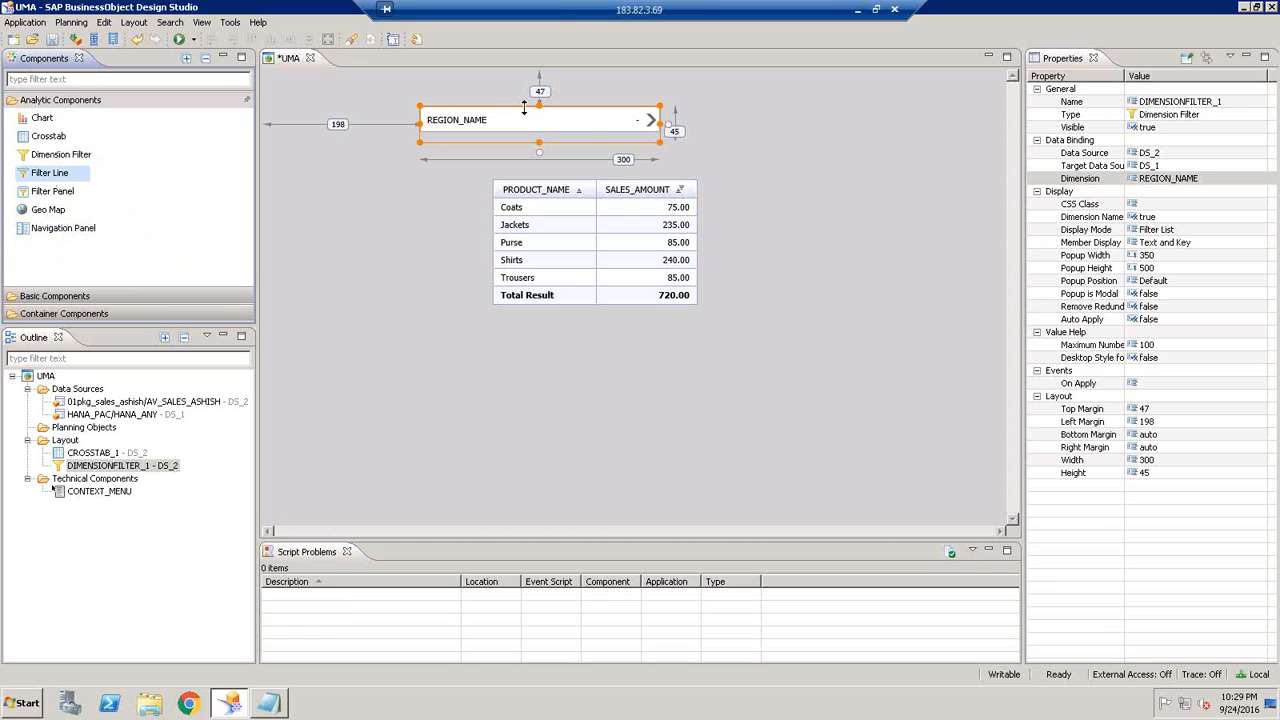
{"action": "left_click", "coordinate": [597, 120]}
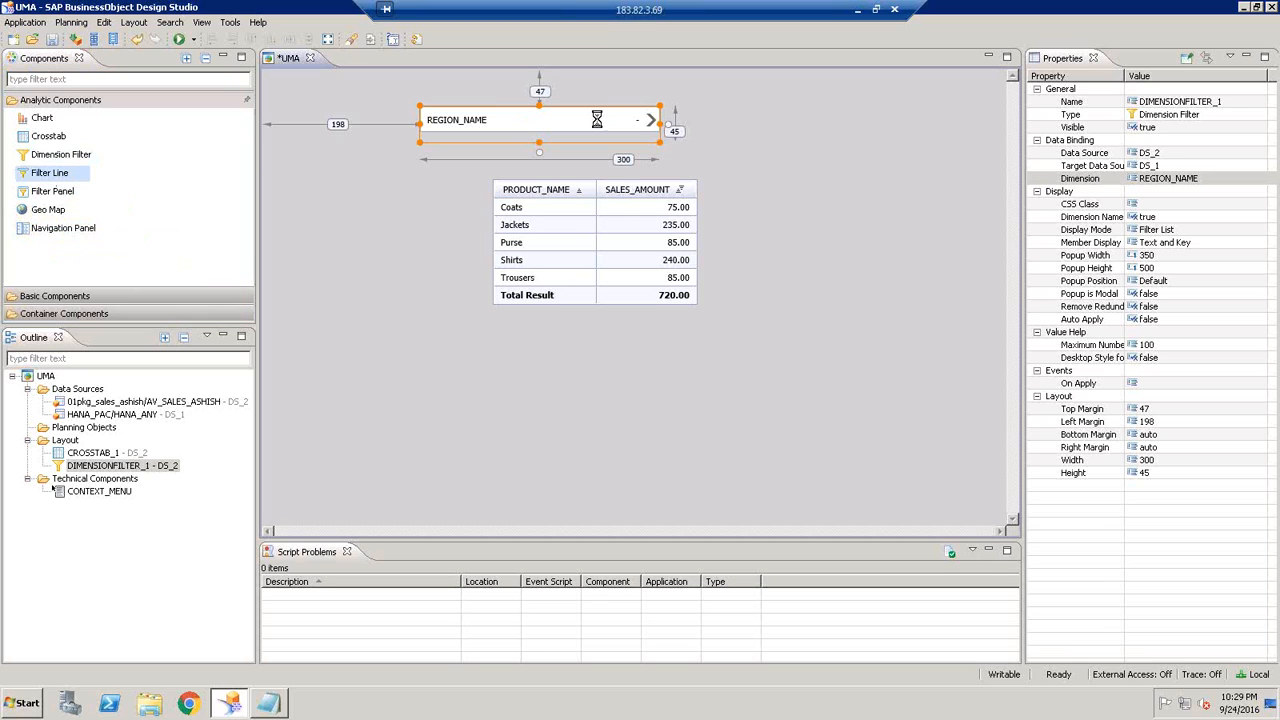
{"action": "key", "text": "Delete"}
- Place a Filter Line above the crosstab at about 77 top and 87 left margin, and assign DS_2 as its data source
{"action": "left_click", "coordinate": [51, 179]}
{"action": "left_click_drag", "start_coordinate": [51, 179], "coordinate": [331, 128]}
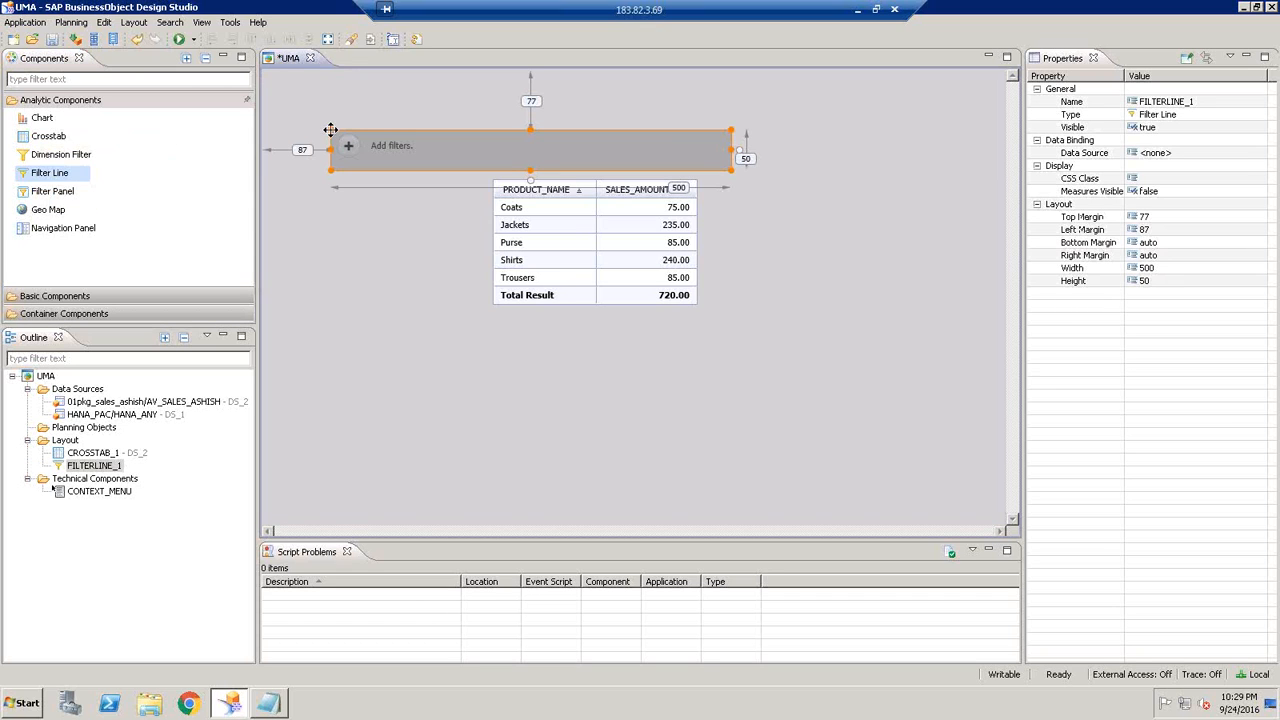
{"action": "left_click", "coordinate": [1240, 152]}
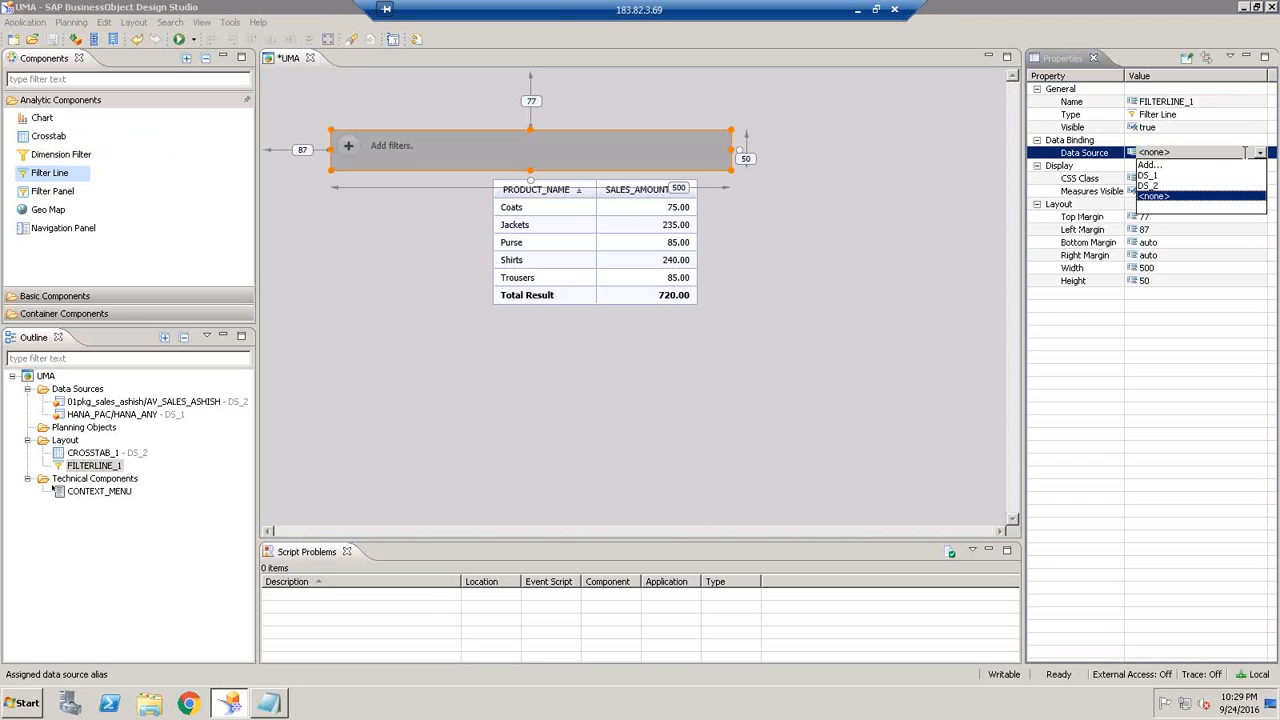
{"action": "left_click", "coordinate": [1153, 186]}
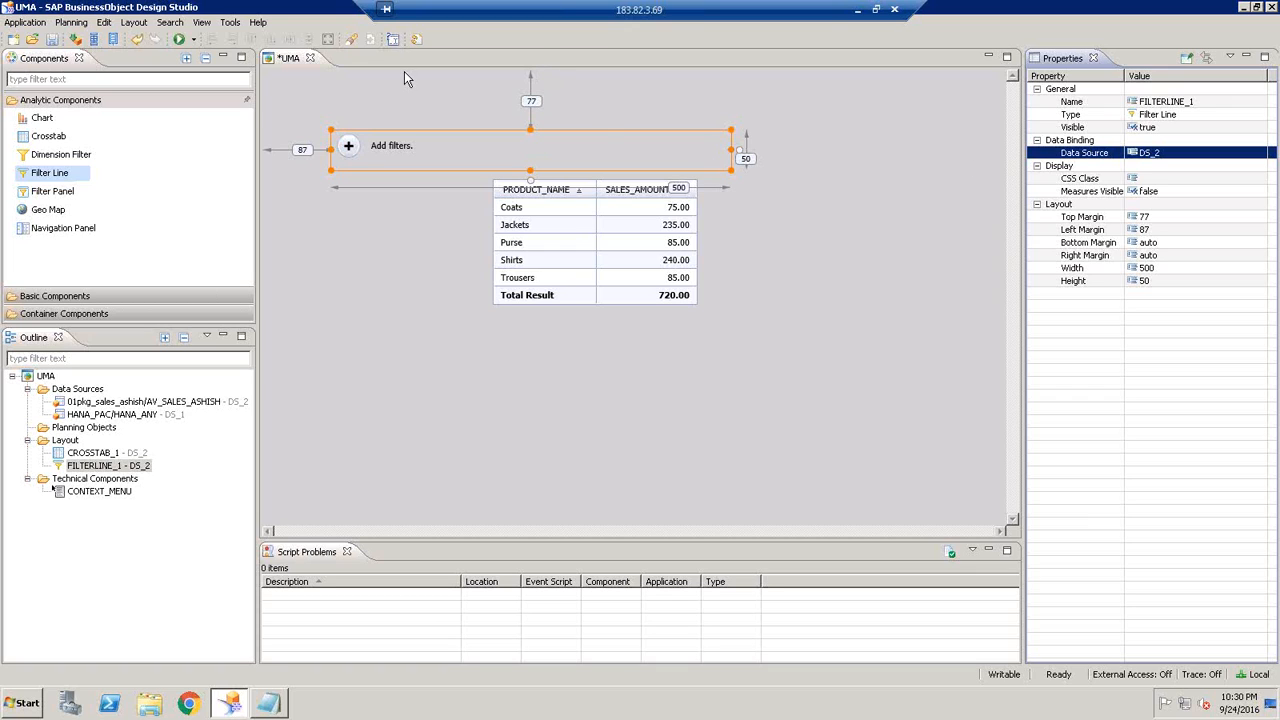
- Run the application locally and use the filter line to filter SUB_REGION_NAME by India
{"action": "left_click", "coordinate": [179, 38]}
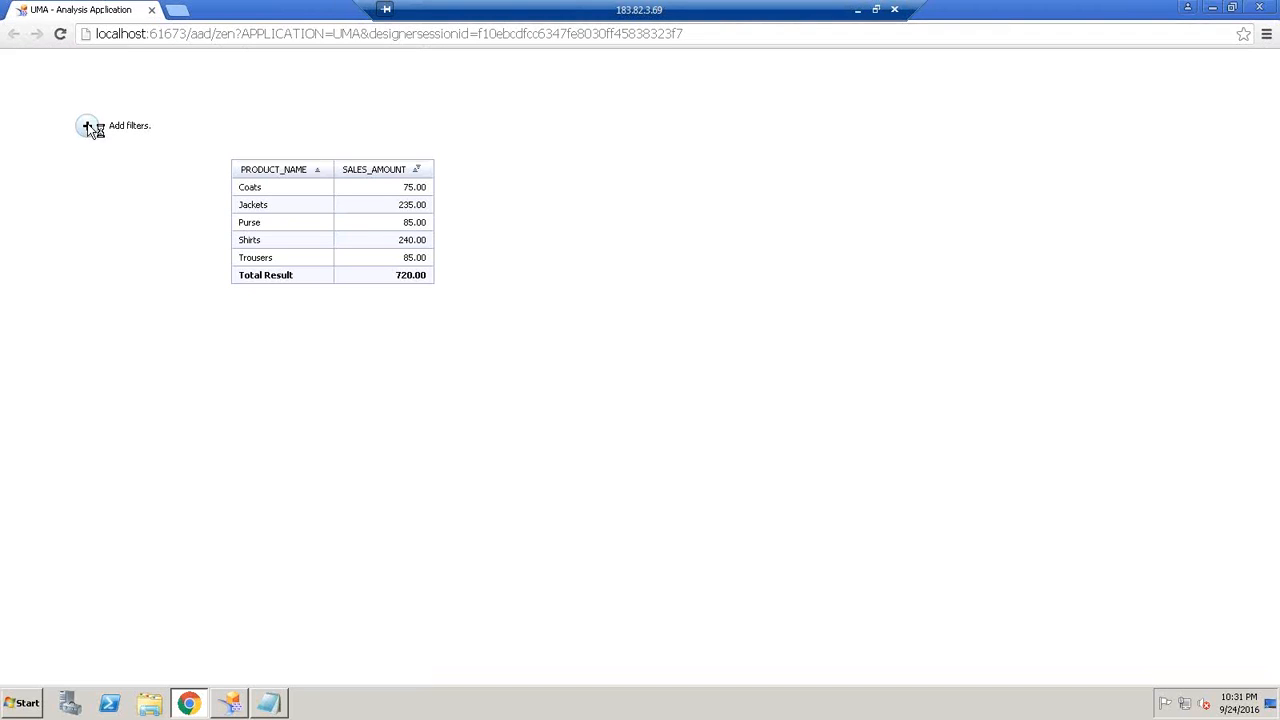
{"action": "left_click", "coordinate": [87, 126]}
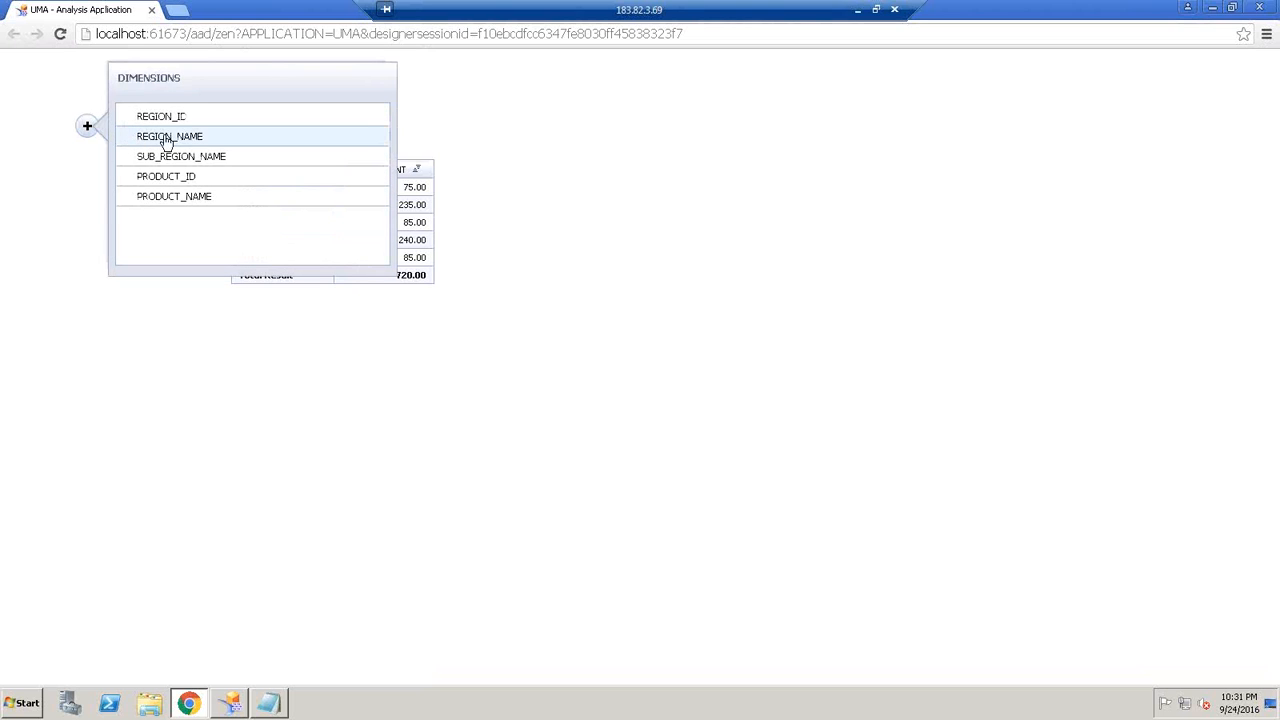
{"action": "left_click", "coordinate": [197, 158]}
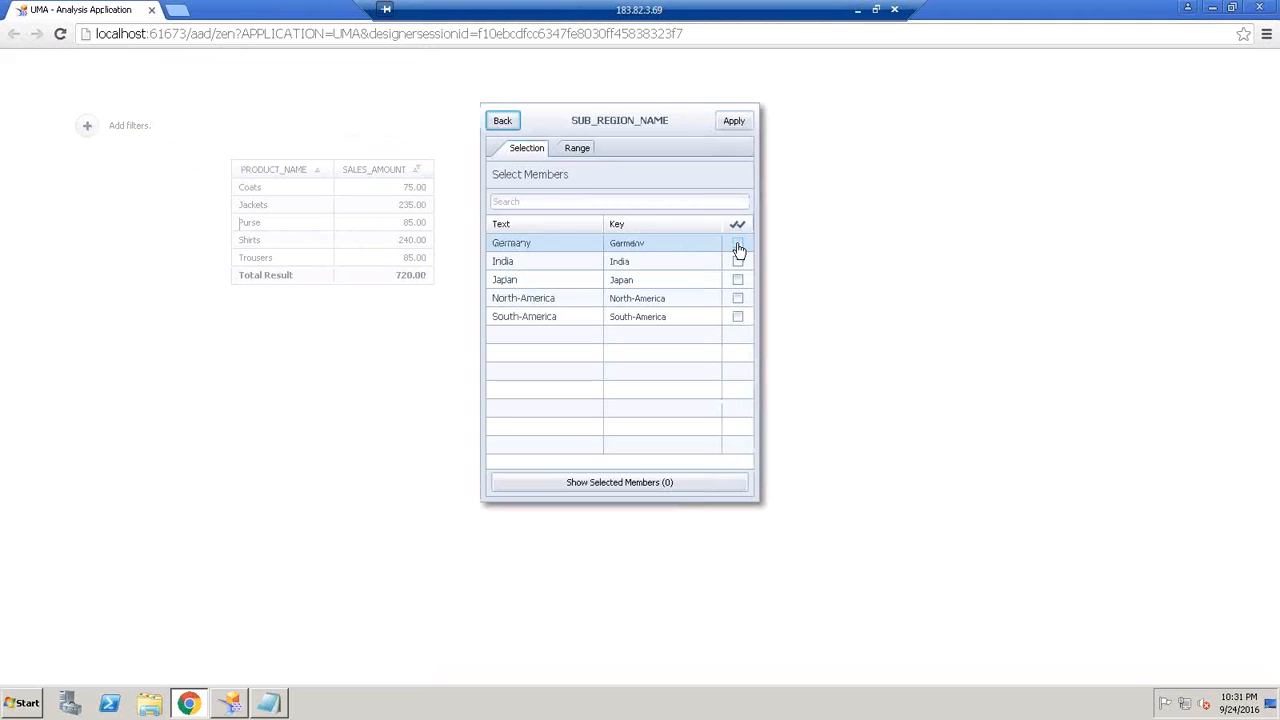
{"action": "left_click", "coordinate": [737, 261]}
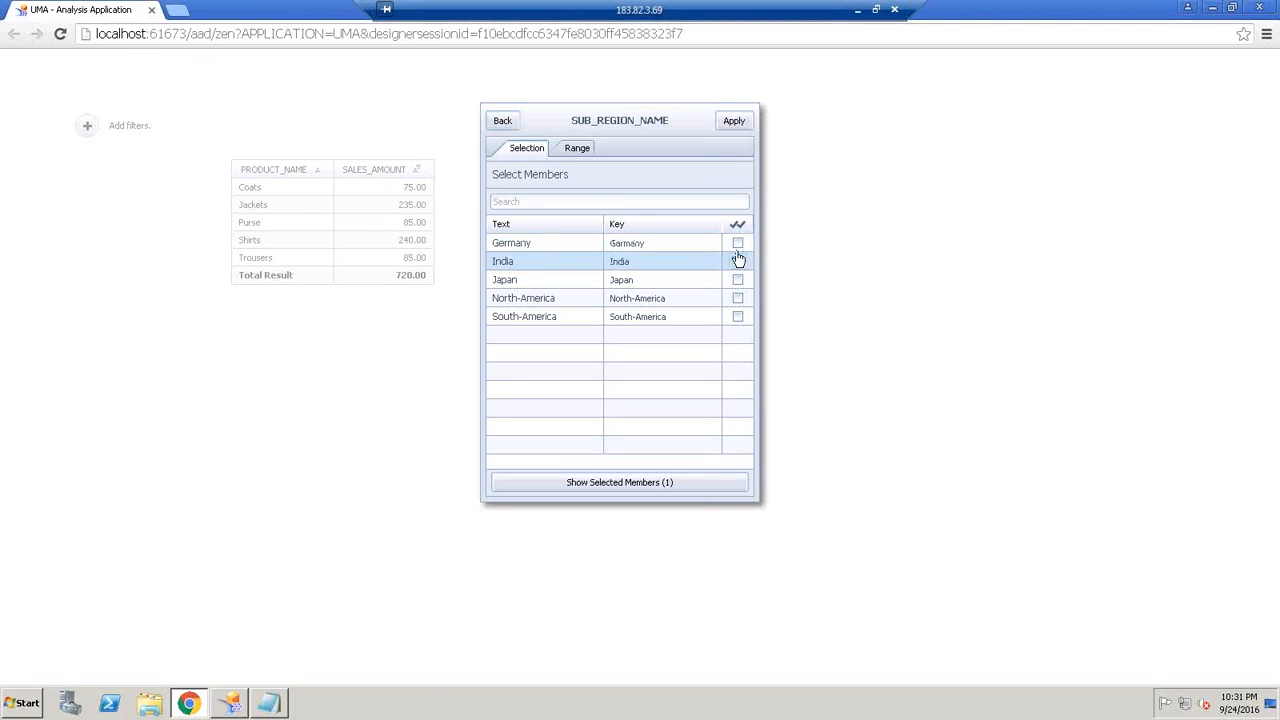
{"action": "left_click", "coordinate": [734, 127]}
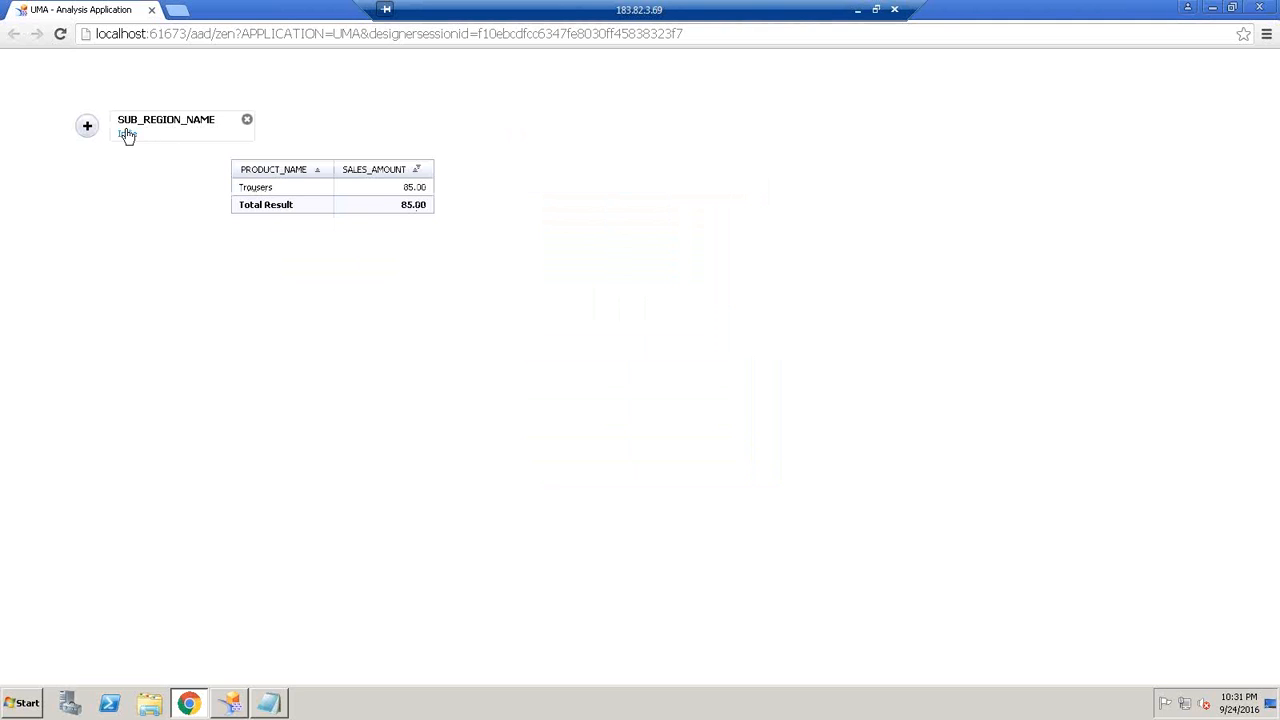
- Add a PRODUCT_NAME filter for Coats and Jackets in the running application, and close the preview
{"action": "left_click", "coordinate": [92, 128]}
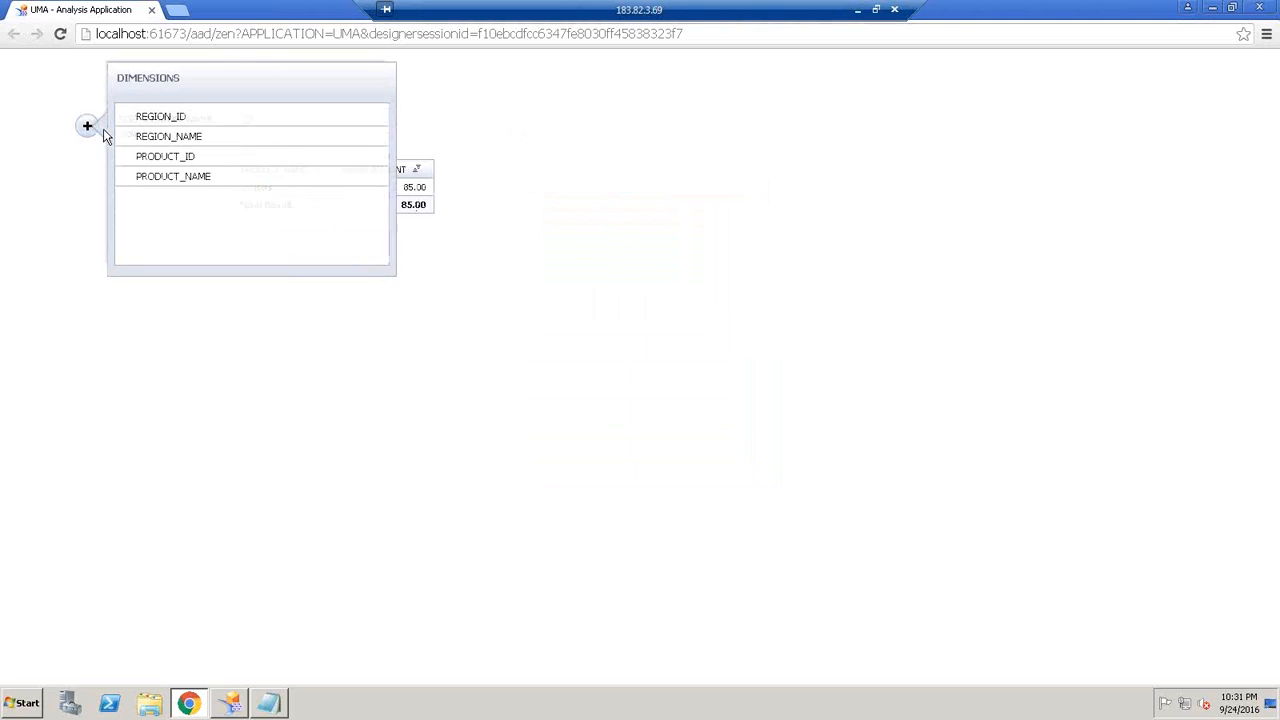
{"action": "left_click", "coordinate": [256, 187]}
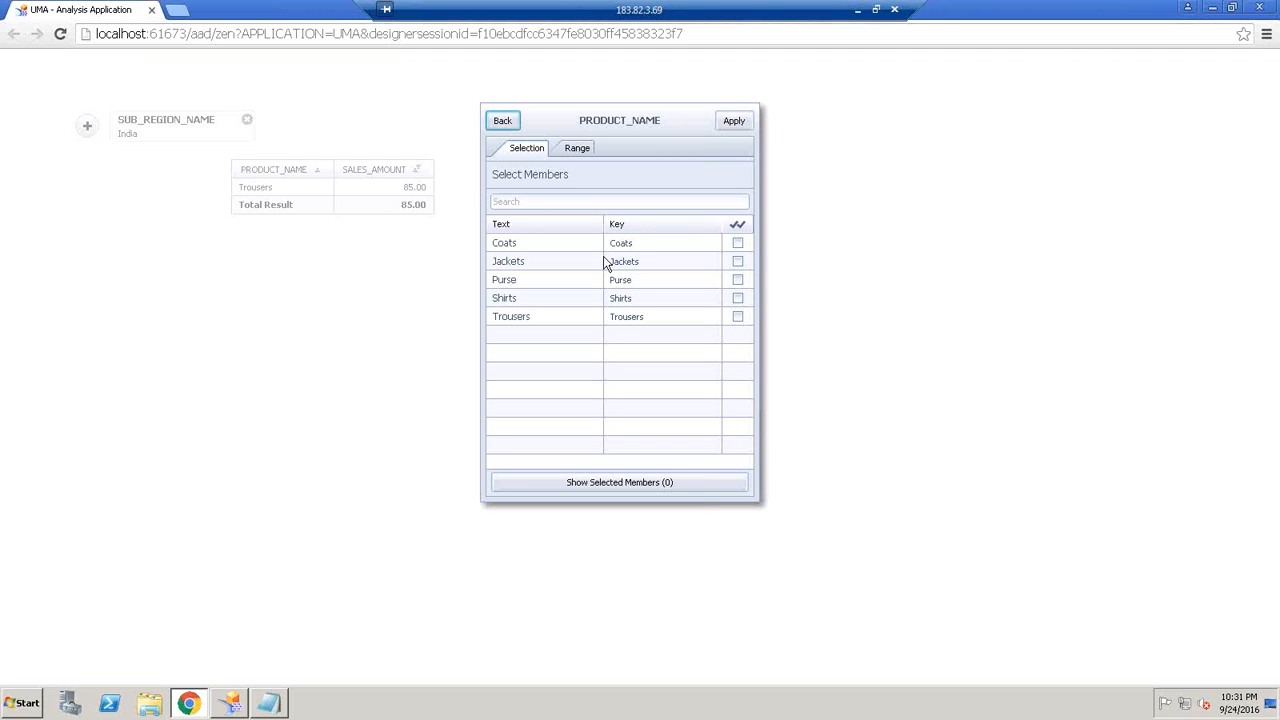
{"action": "left_click", "coordinate": [738, 244]}
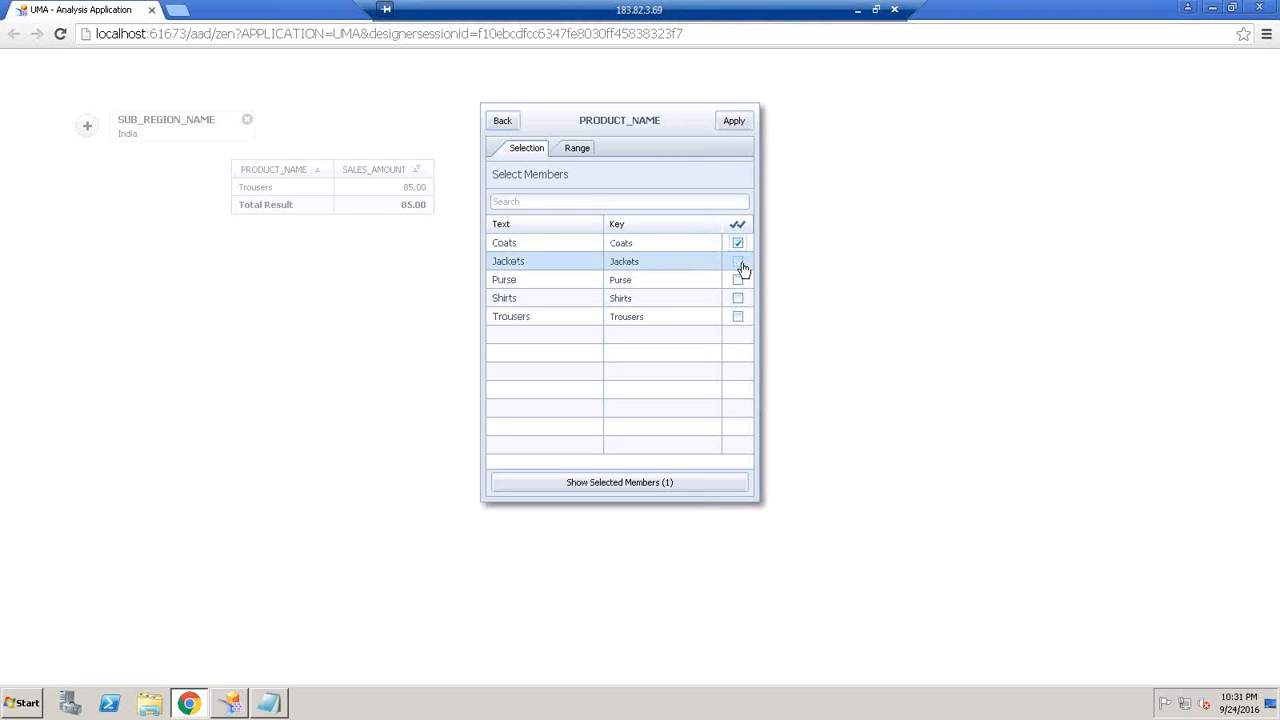
{"action": "left_click", "coordinate": [738, 261]}
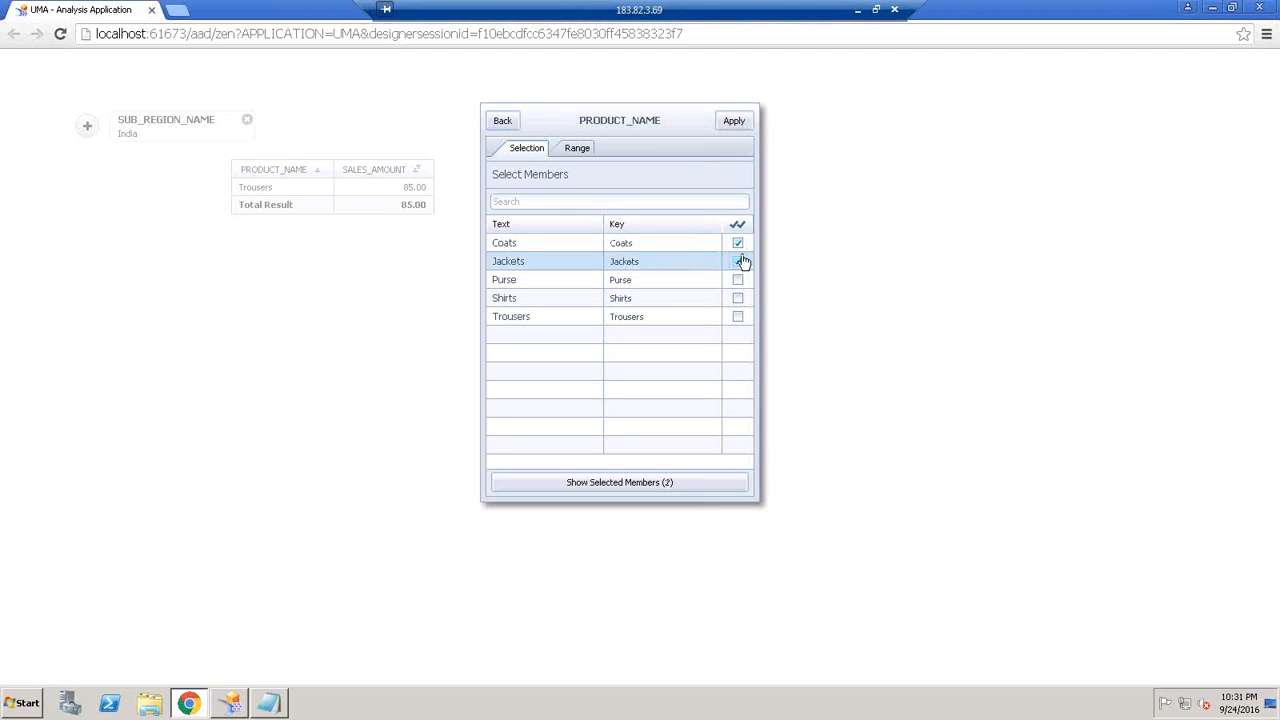
{"action": "left_click", "coordinate": [734, 120]}
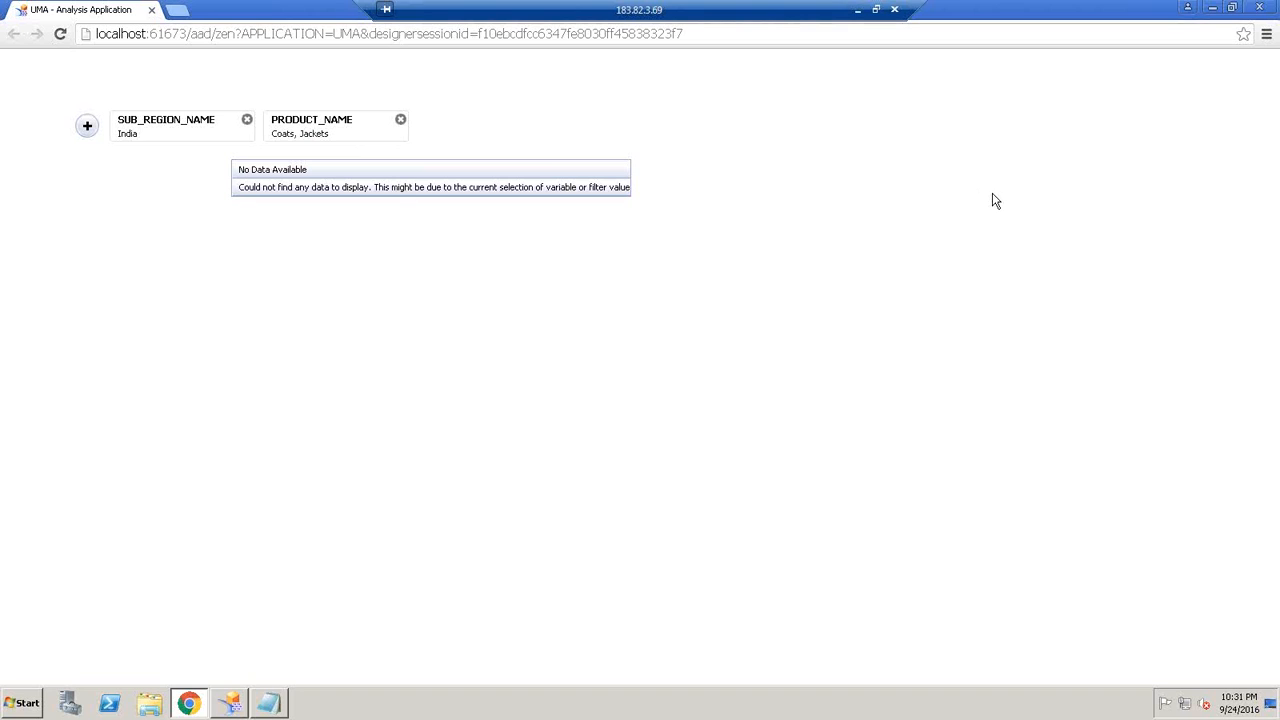
{"action": "left_click", "coordinate": [1261, 12]}
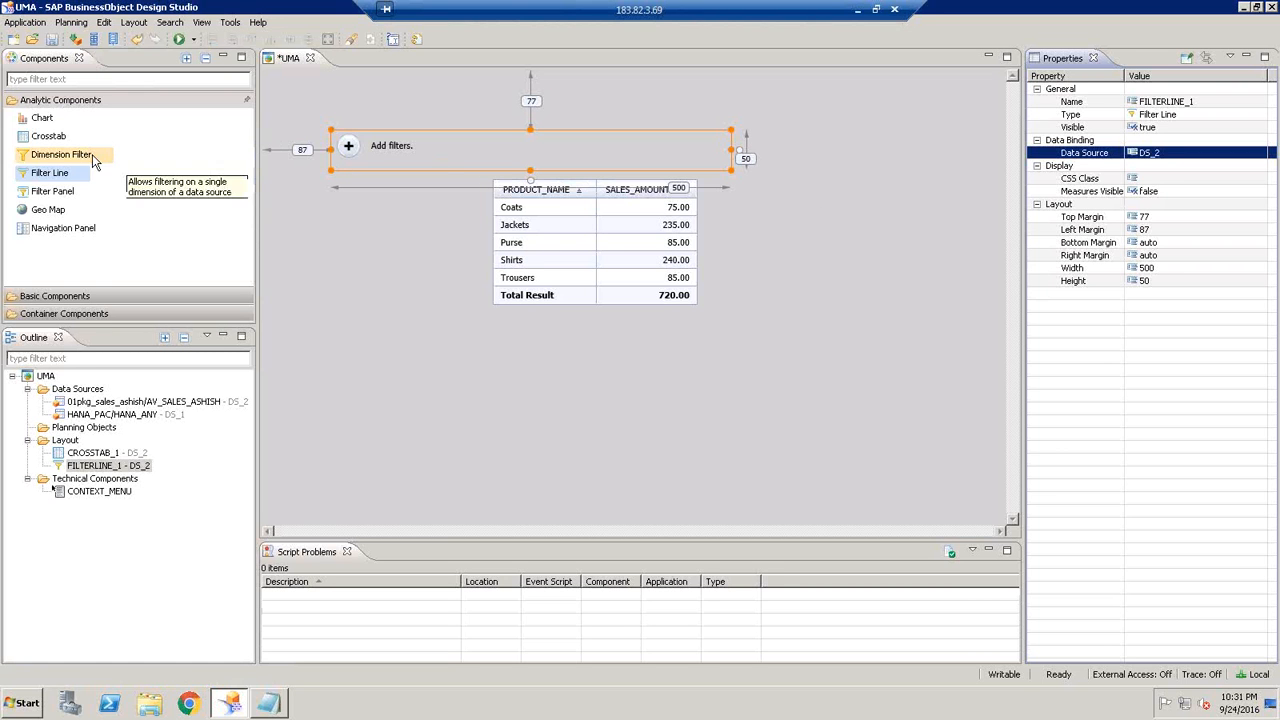
- Delete the Filter Line and place a Filter Panel on the canvas at about 53 top and 96 left margin
{"action": "left_click", "coordinate": [433, 152]}
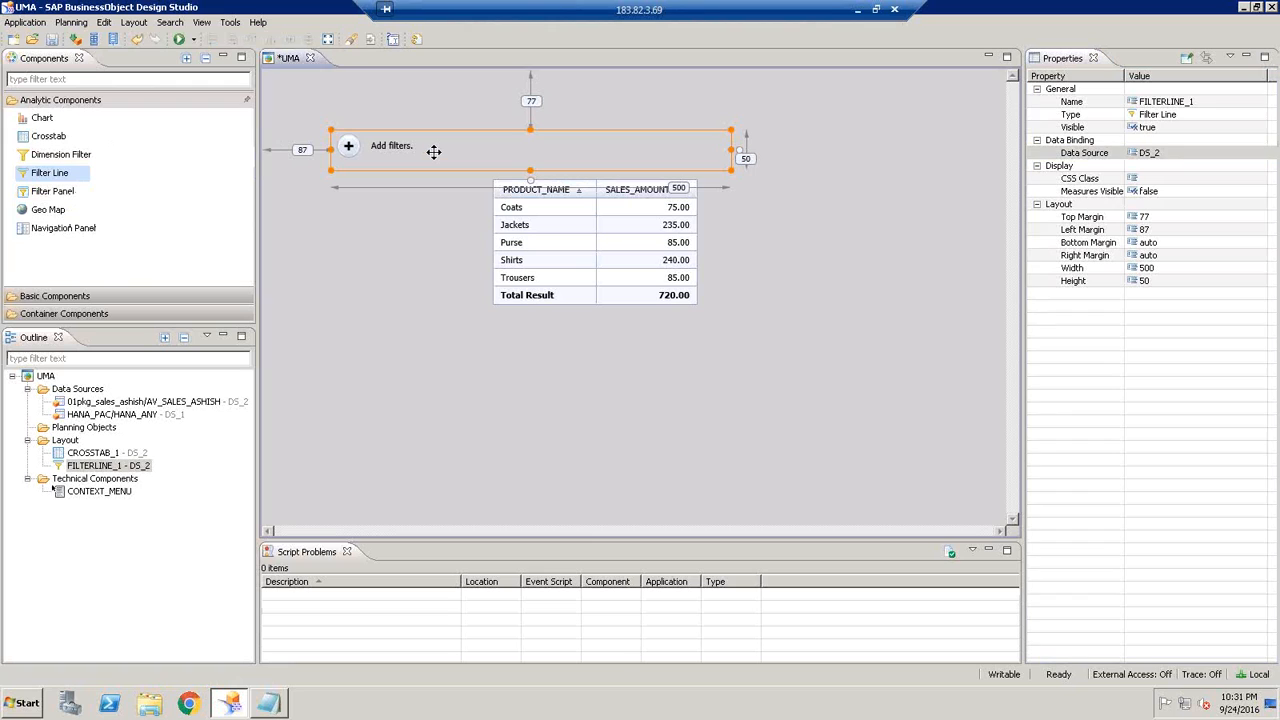
{"action": "key", "text": "Delete"}
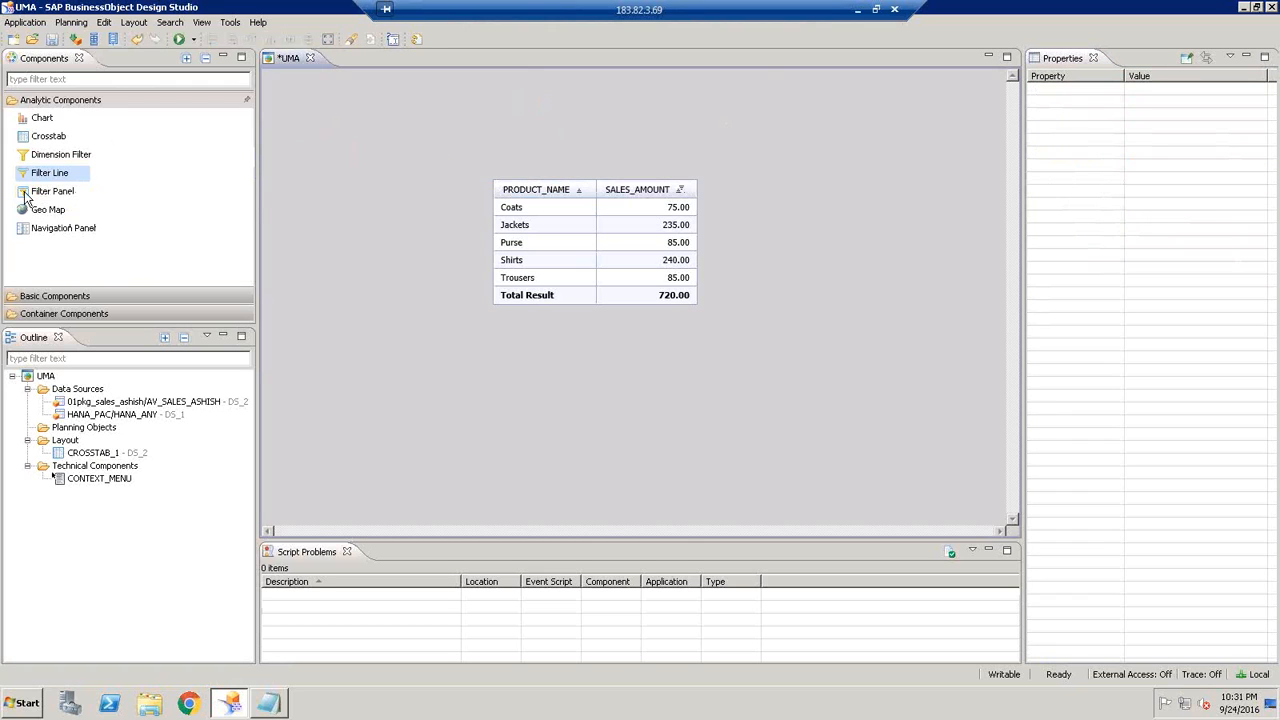
{"action": "left_click_drag", "start_coordinate": [42, 197], "coordinate": [338, 112]}
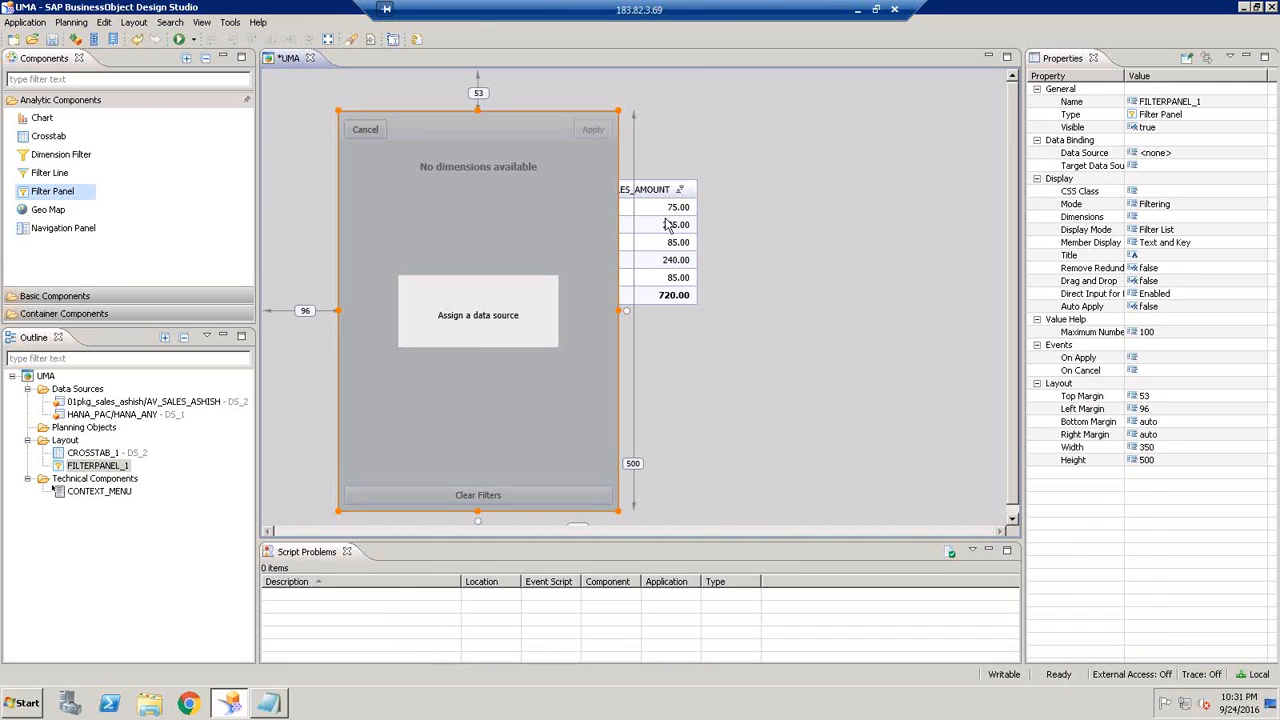
- Move the crosstab farther right and slightly up on the canvas, partly clear of the Filter Panel
{"action": "left_click", "coordinate": [667, 222]}
{"action": "left_click_drag", "start_coordinate": [665, 218], "coordinate": [762, 203]}
{"action": "left_click", "coordinate": [649, 193]}
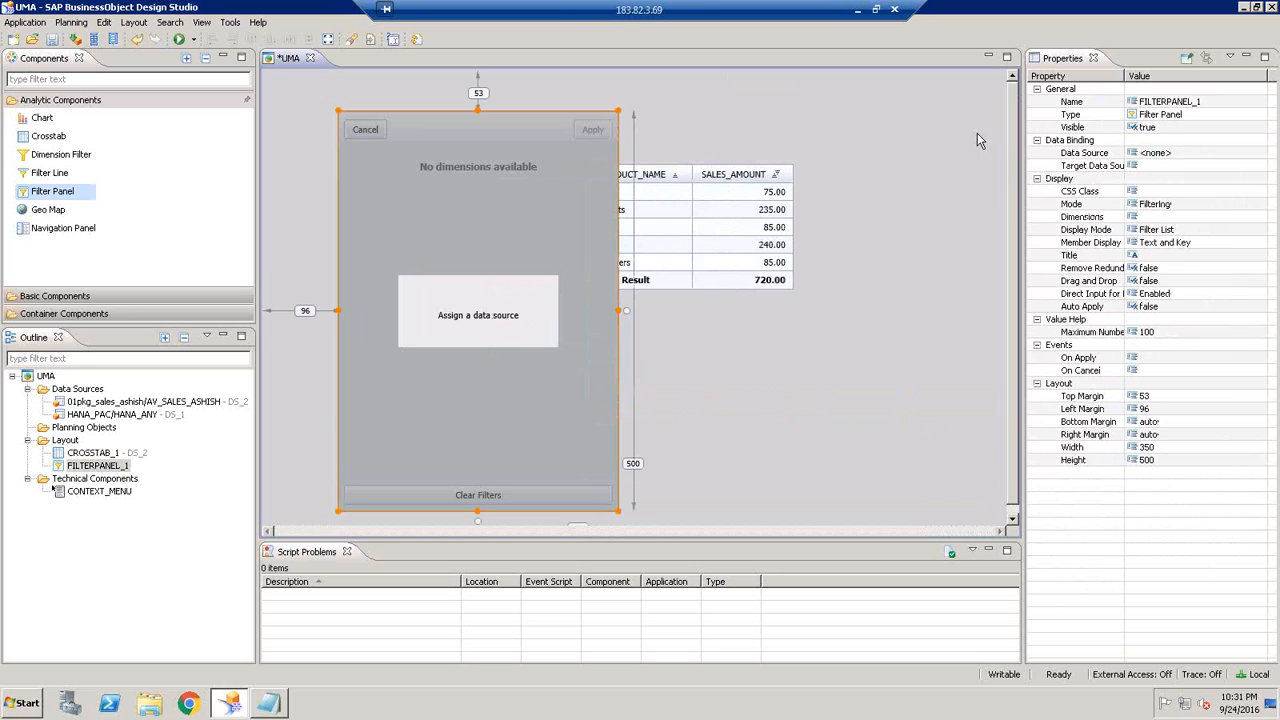
- Assign DS_2 as the Filter Panel's data source
{"action": "left_click", "coordinate": [1246, 154]}
{"action": "left_click", "coordinate": [1246, 154]}
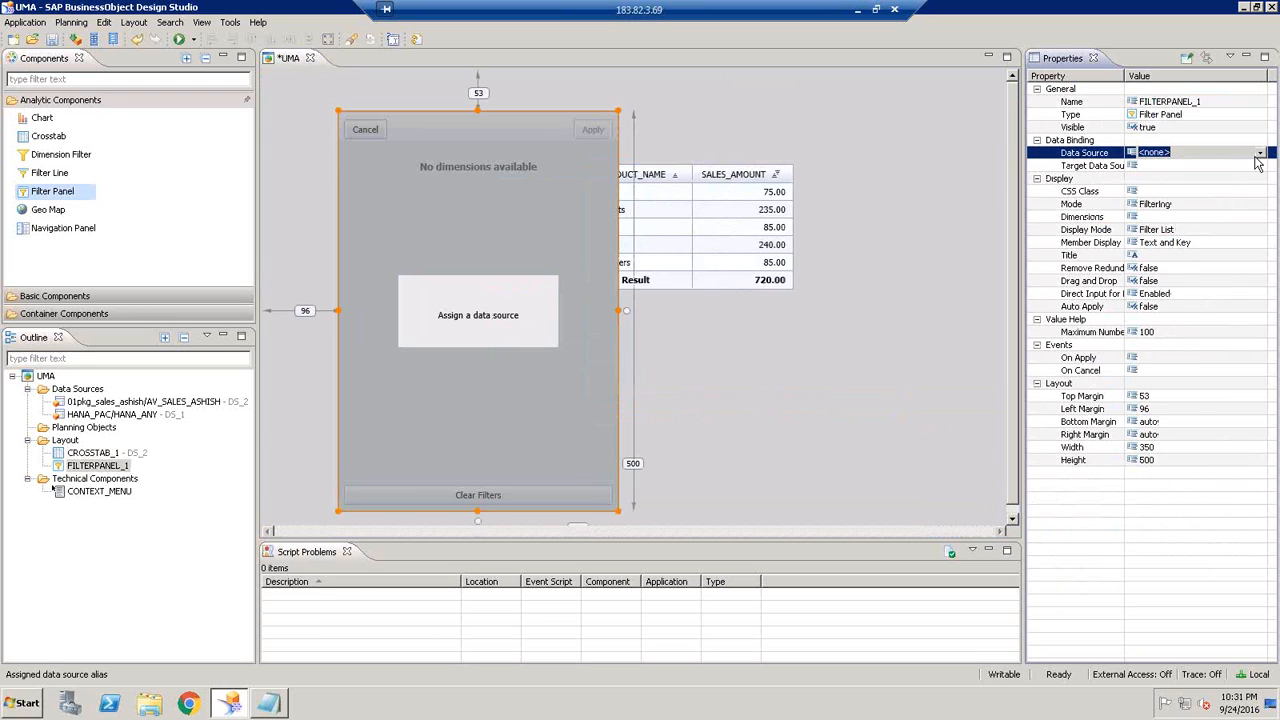
{"action": "left_click", "coordinate": [1259, 152]}
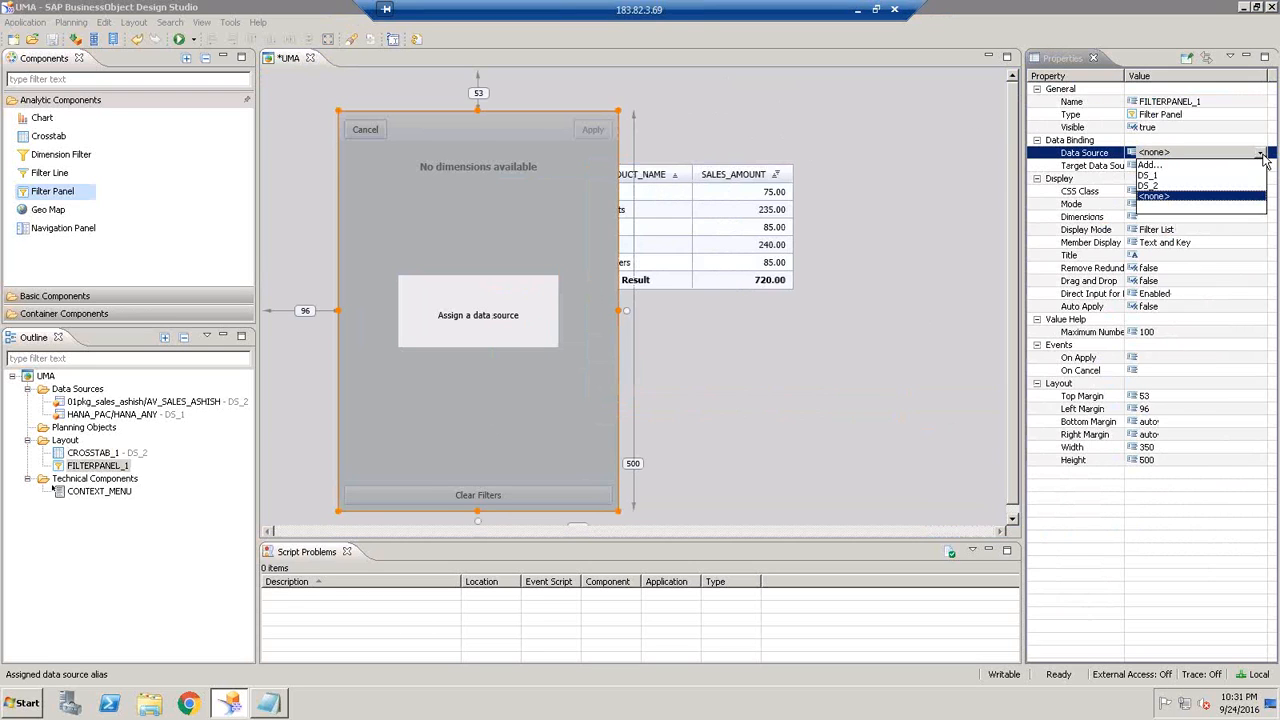
{"action": "left_click", "coordinate": [1160, 186]}
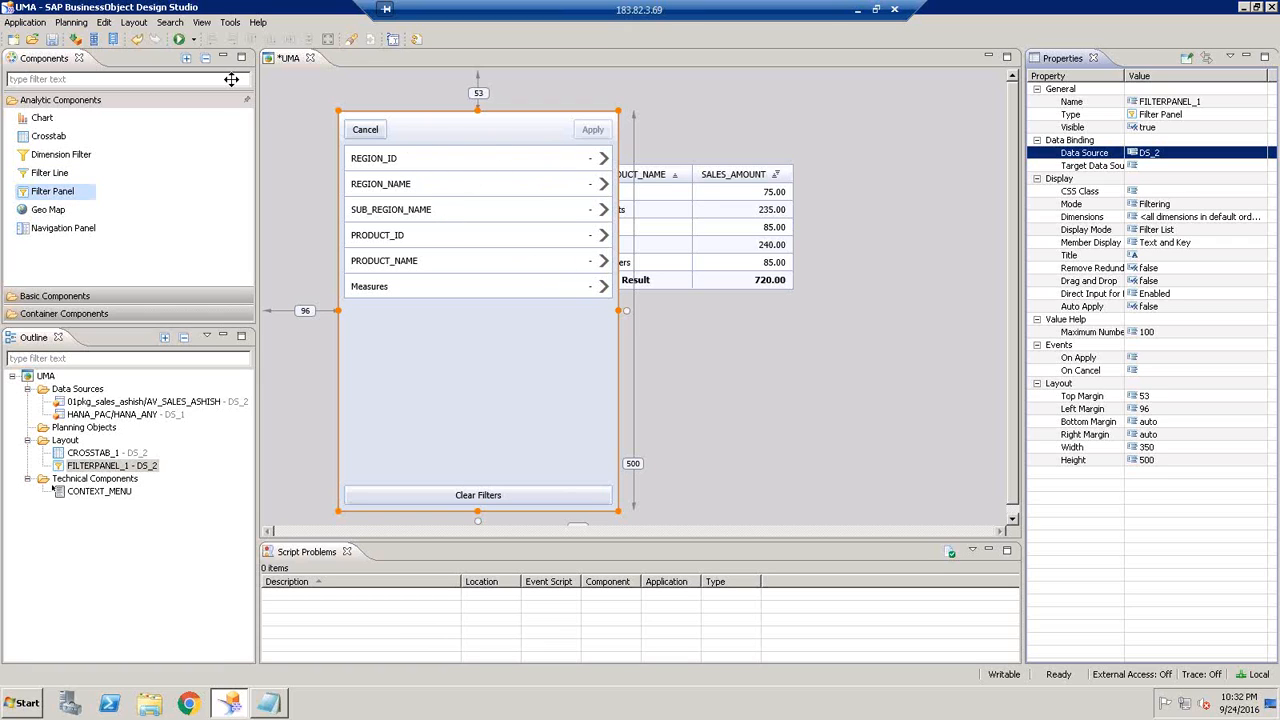
- Run the application locally and examine the selectable REGION_ID members in the filter panel, then return to the dimension list
{"action": "left_click", "coordinate": [178, 39]}
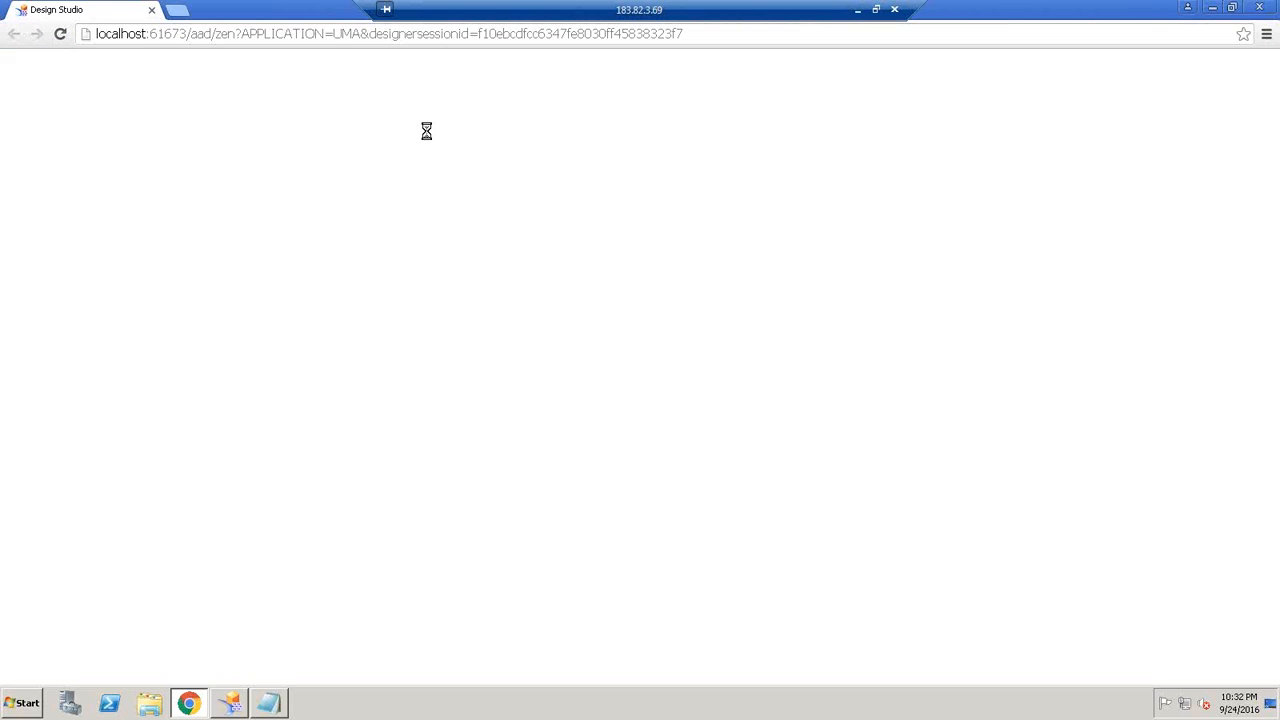
{"action": "left_click", "coordinate": [248, 136]}
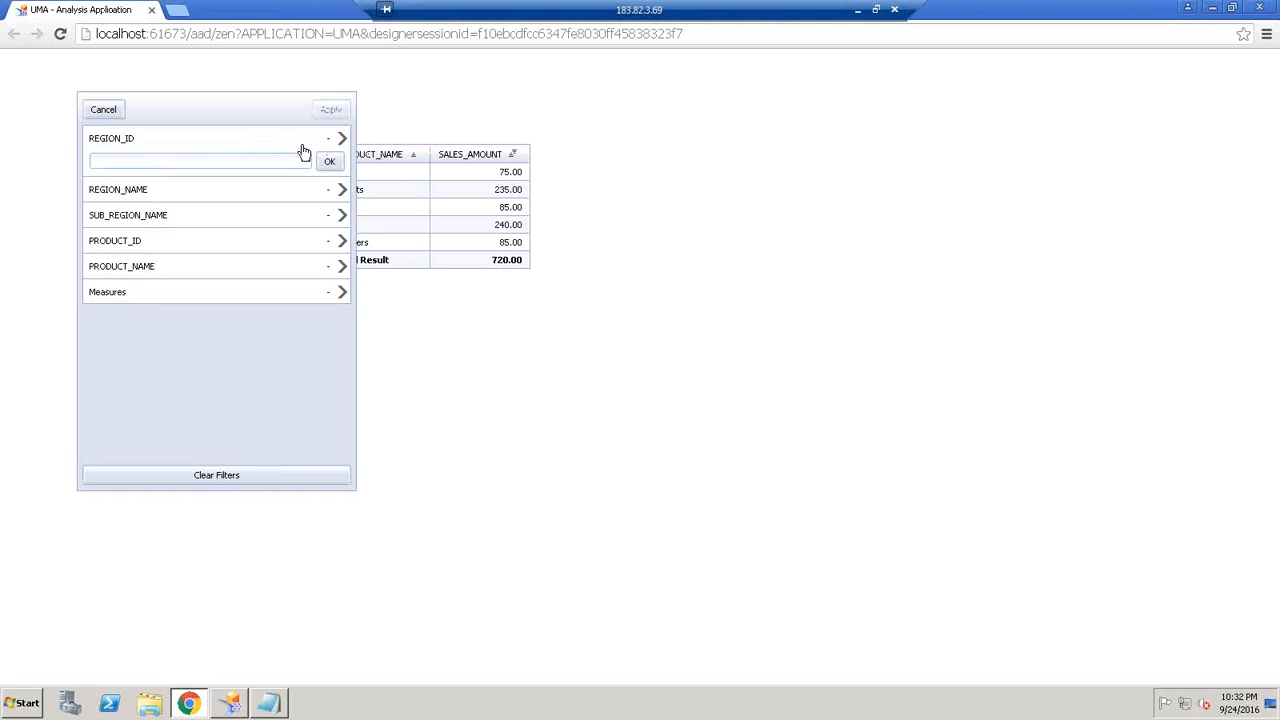
{"action": "left_click", "coordinate": [342, 139]}
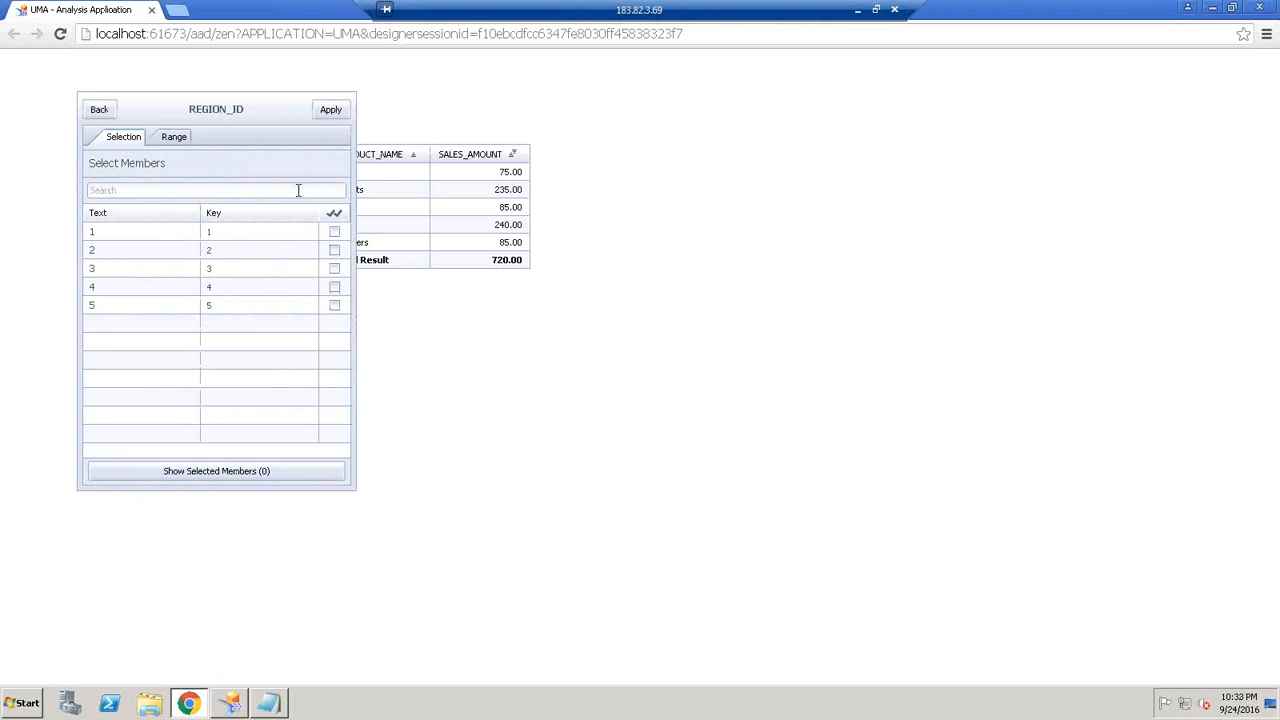
{"action": "left_click", "coordinate": [99, 109]}
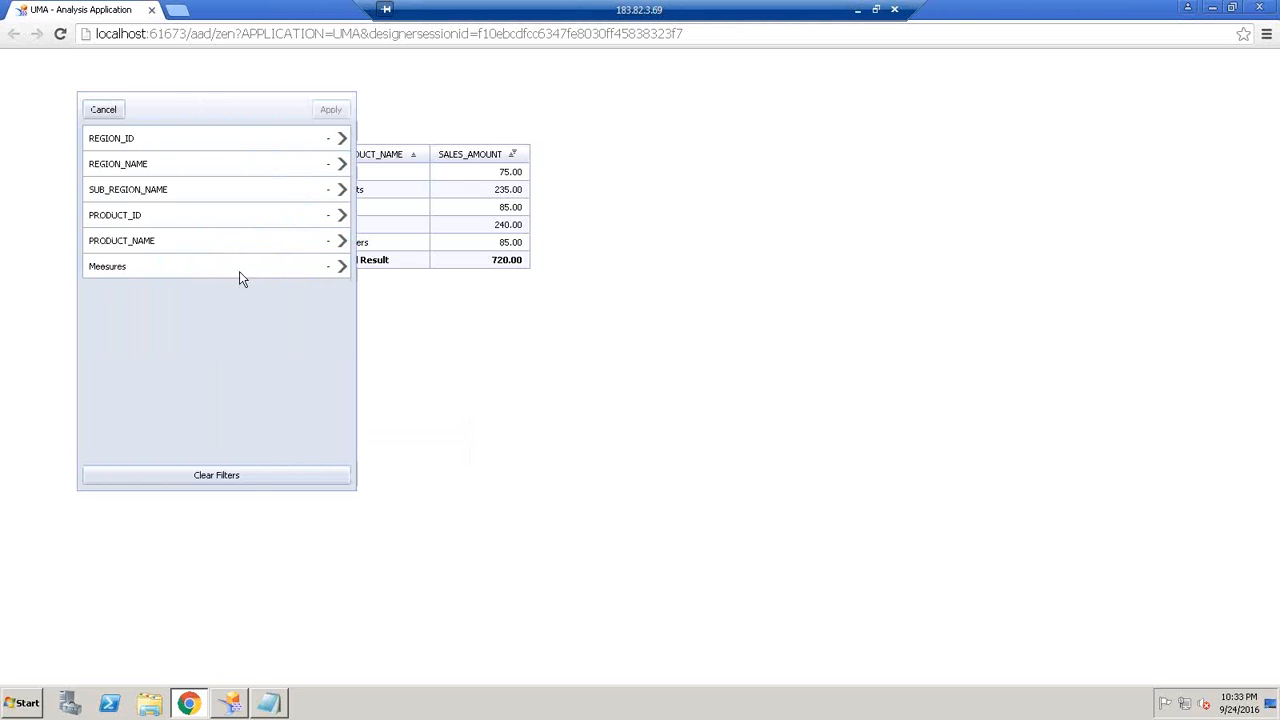
- Select and deselect SALES_AMOUNT in the panel's Measures filter, cancel the filter changes, and close the preview
{"action": "left_click", "coordinate": [330, 274]}
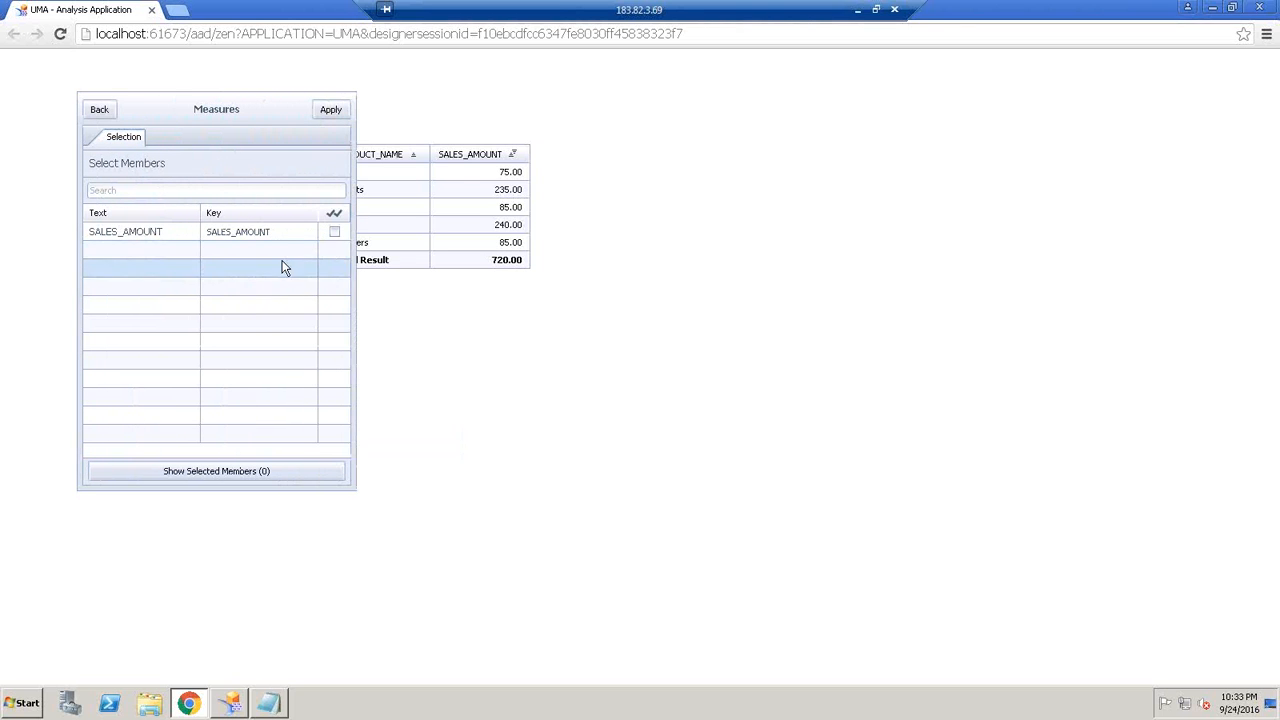
{"action": "left_click", "coordinate": [335, 236]}
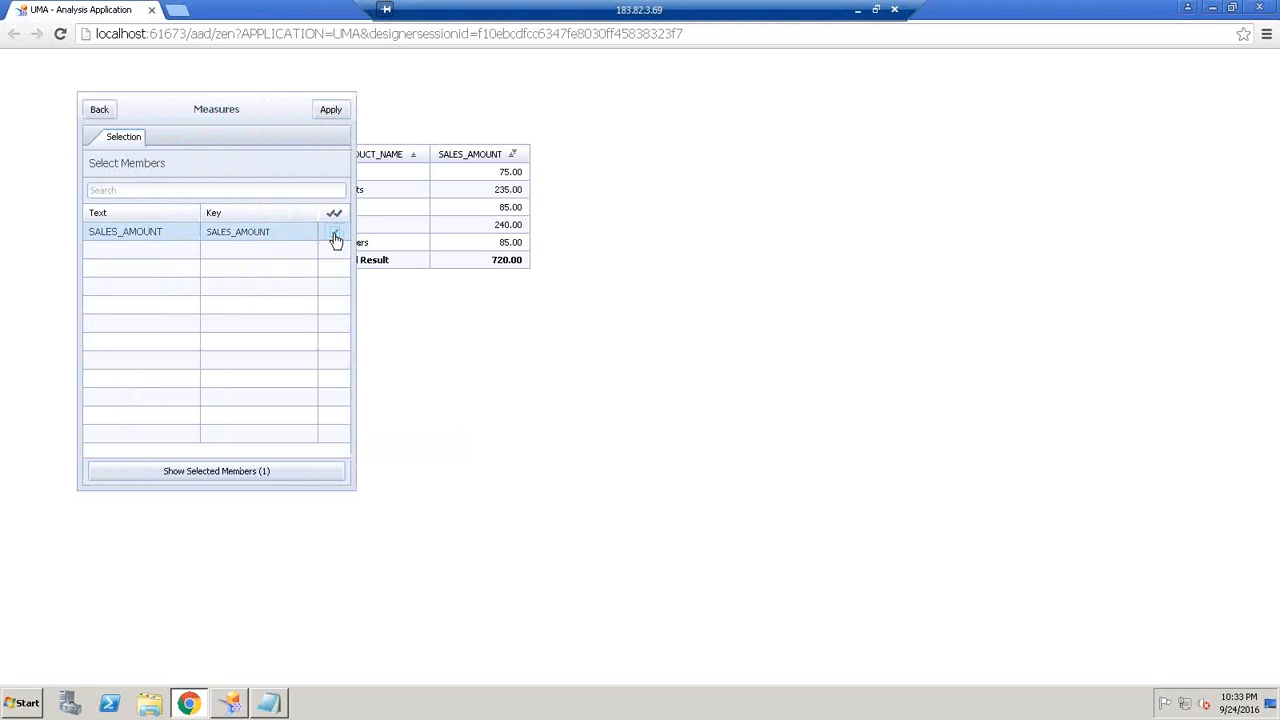
{"action": "left_click", "coordinate": [335, 235]}
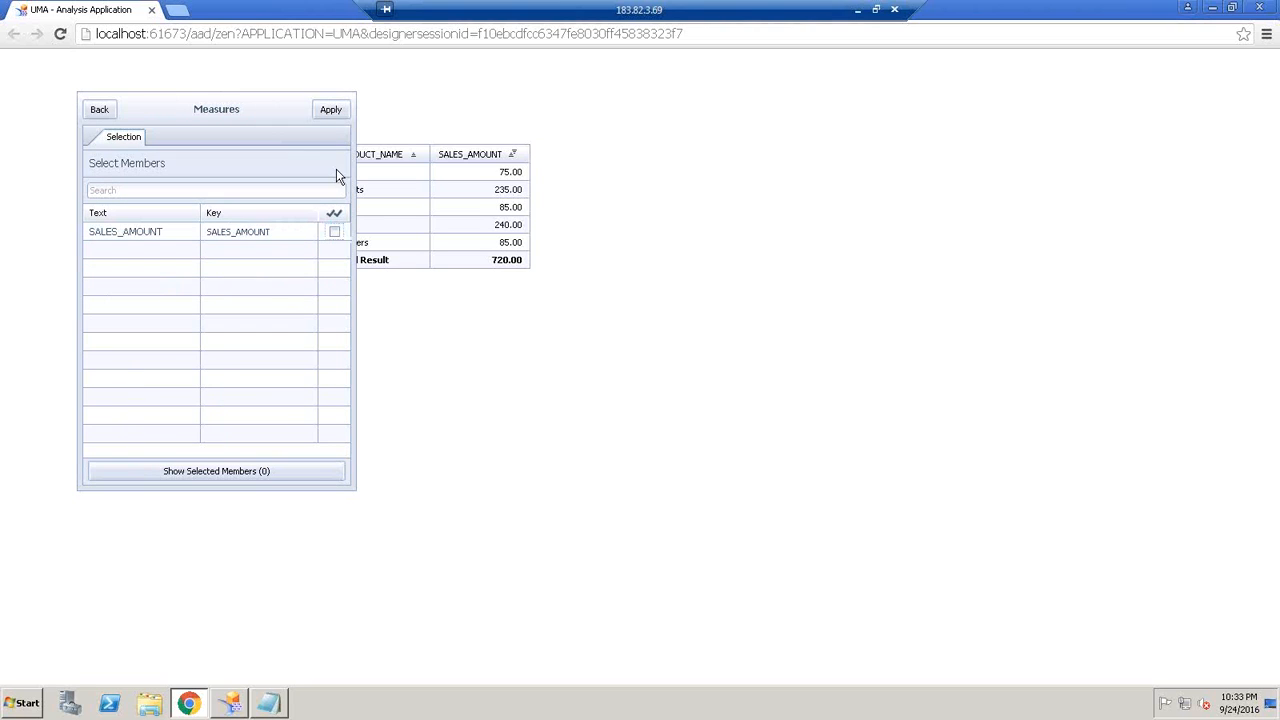
{"action": "left_click", "coordinate": [104, 110]}
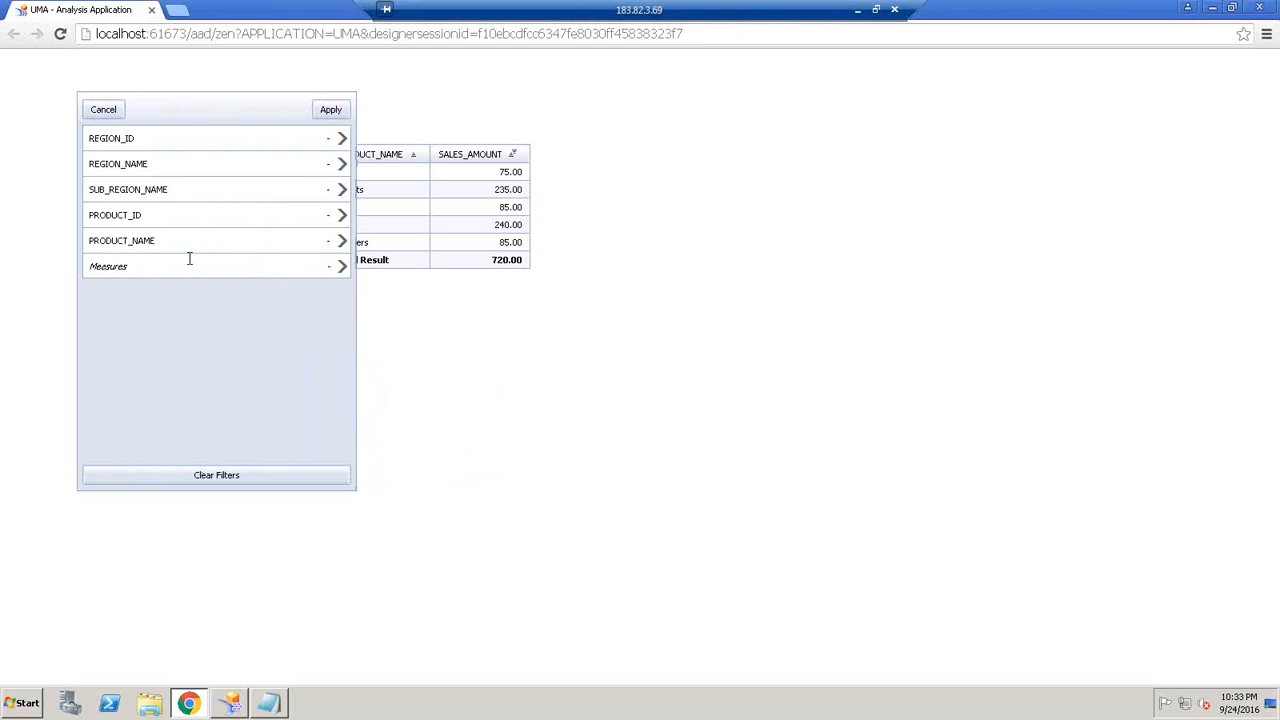
{"action": "left_click", "coordinate": [104, 108]}
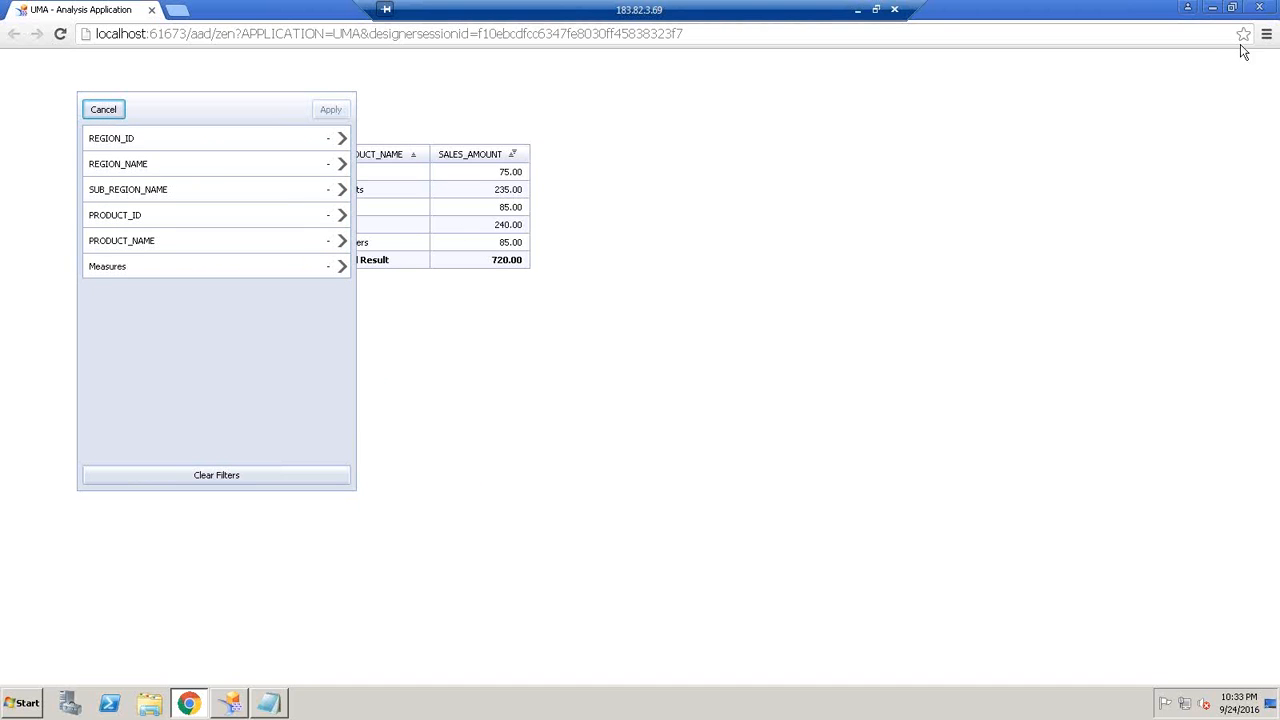
{"action": "left_click", "coordinate": [1259, 7]}
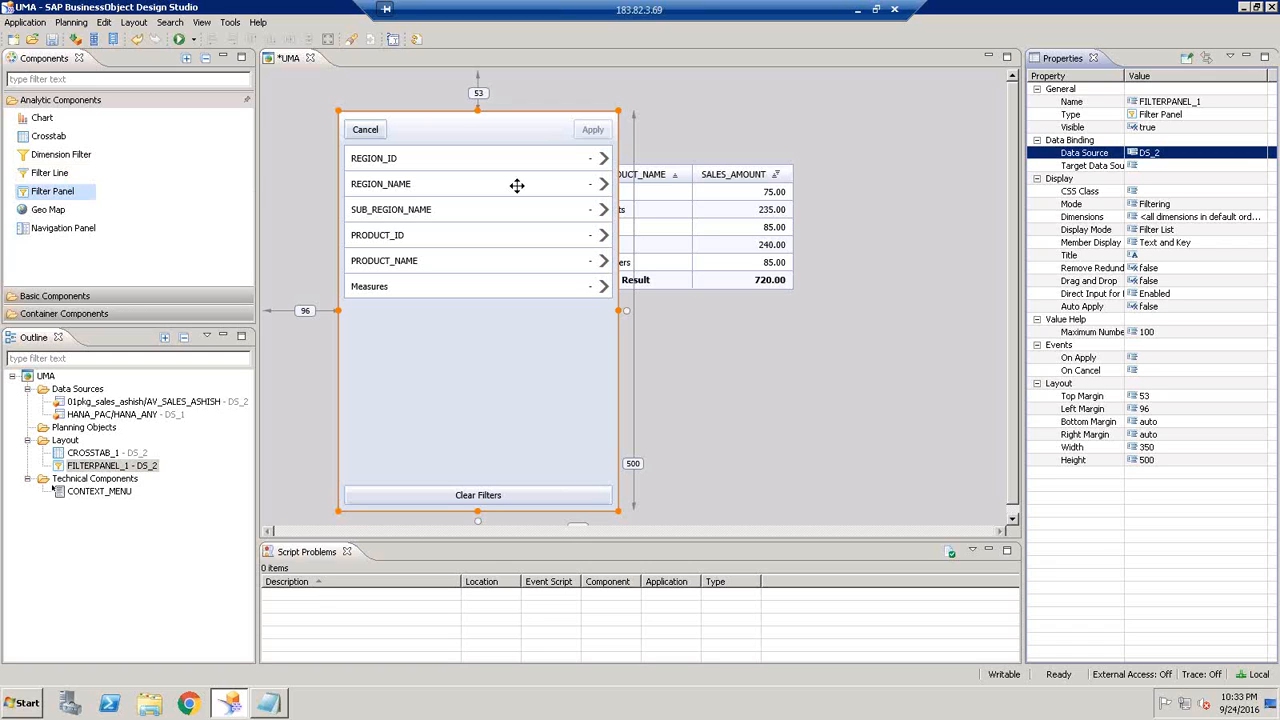
- Shift the Filter Panel to 30 top and 37 left margin, and delete it from the canvas
{"action": "left_click_drag", "start_coordinate": [517, 185], "coordinate": [470, 167]}
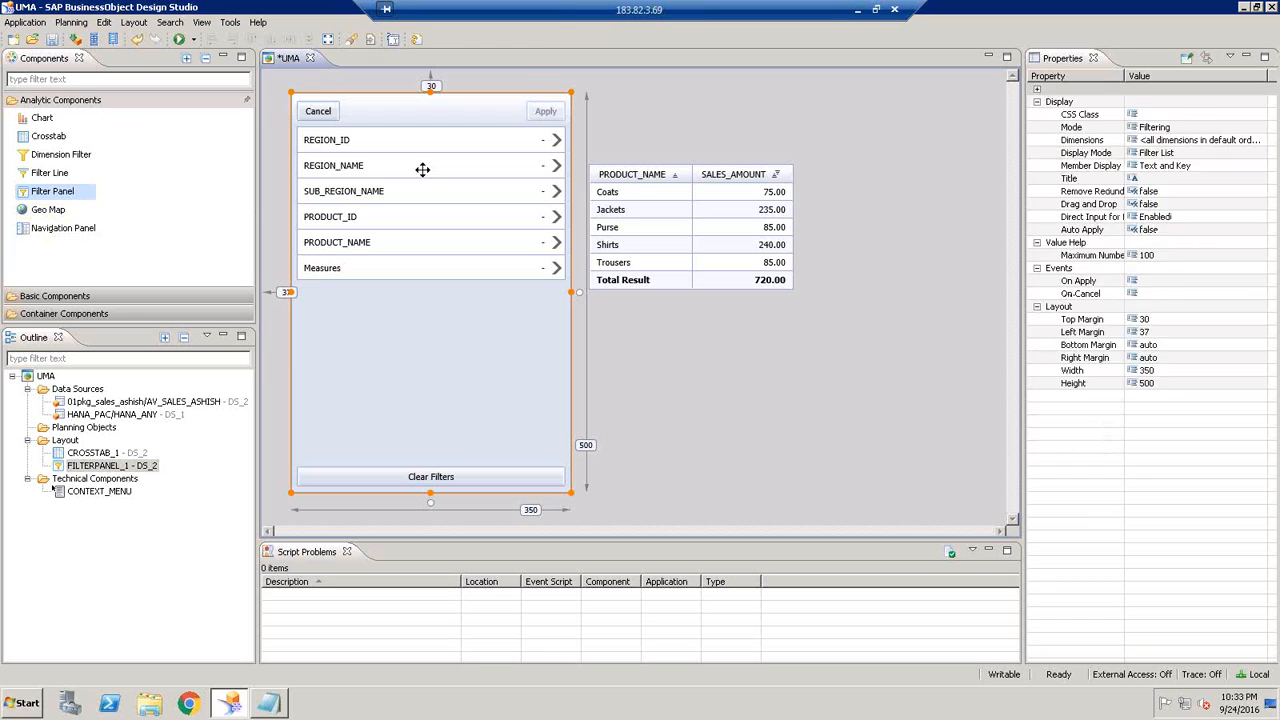
{"action": "key", "text": "Delete"}
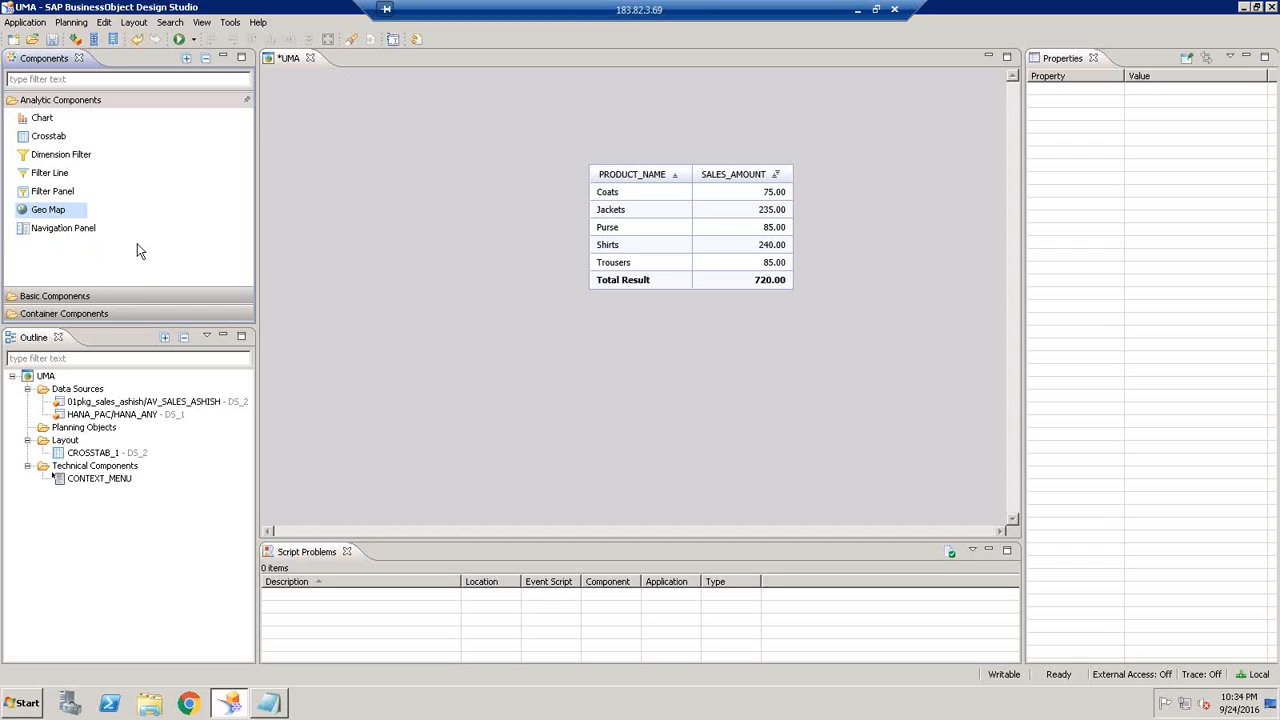
- Look through the available Basic Components and Container Components, and collapse both groups
{"action": "left_click", "coordinate": [92, 296]}
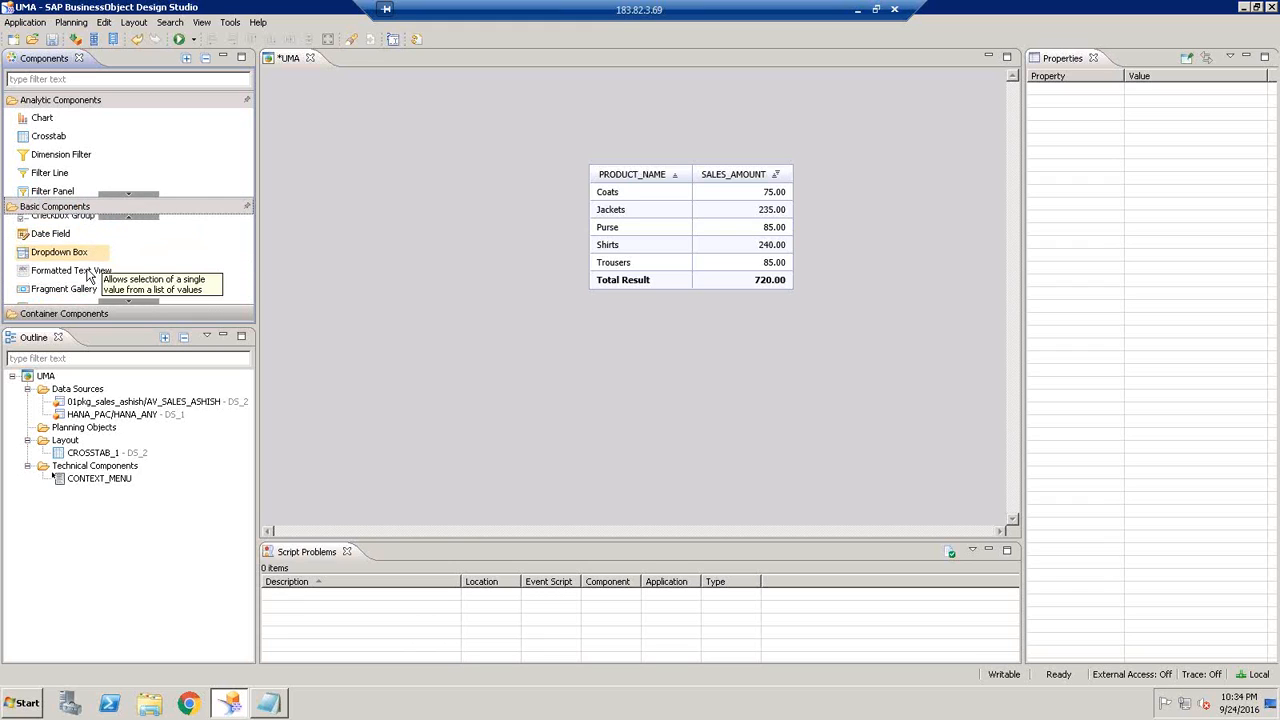
{"action": "left_click", "coordinate": [75, 271]}
{"action": "scroll", "coordinate": [62, 289], "scroll_direction": "down", "scroll_amount": 3}
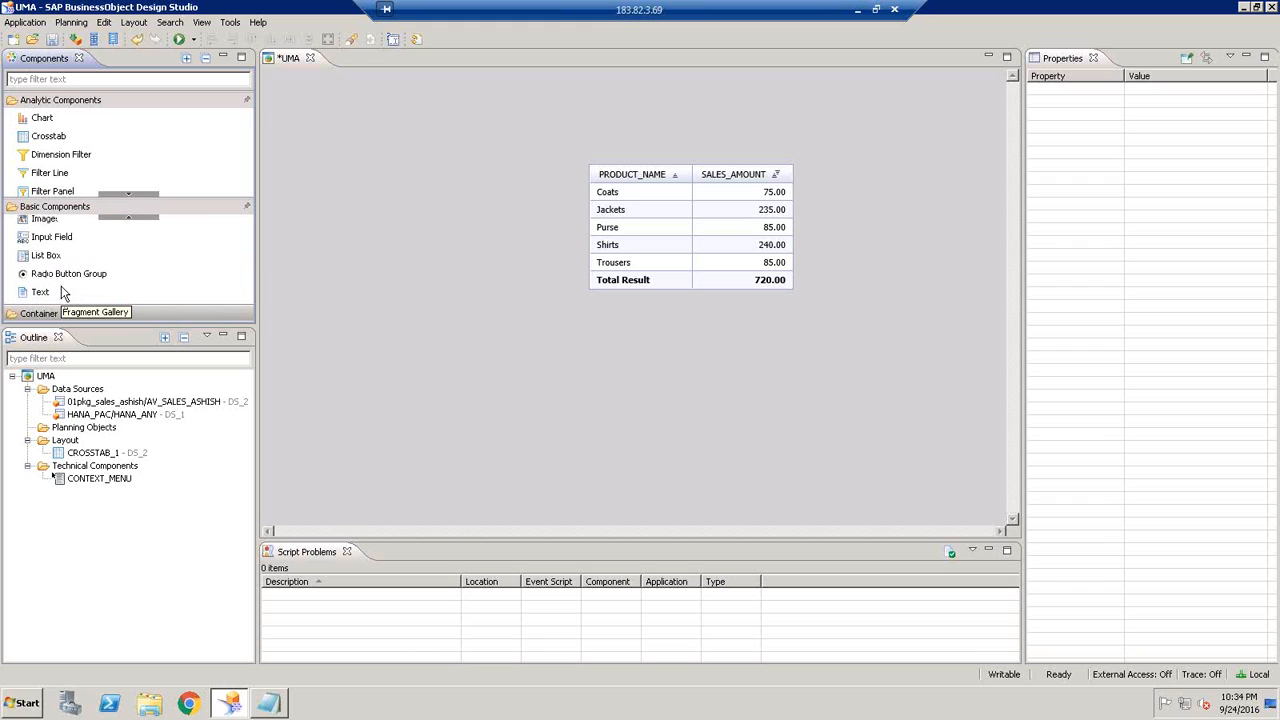
{"action": "left_click", "coordinate": [74, 316]}
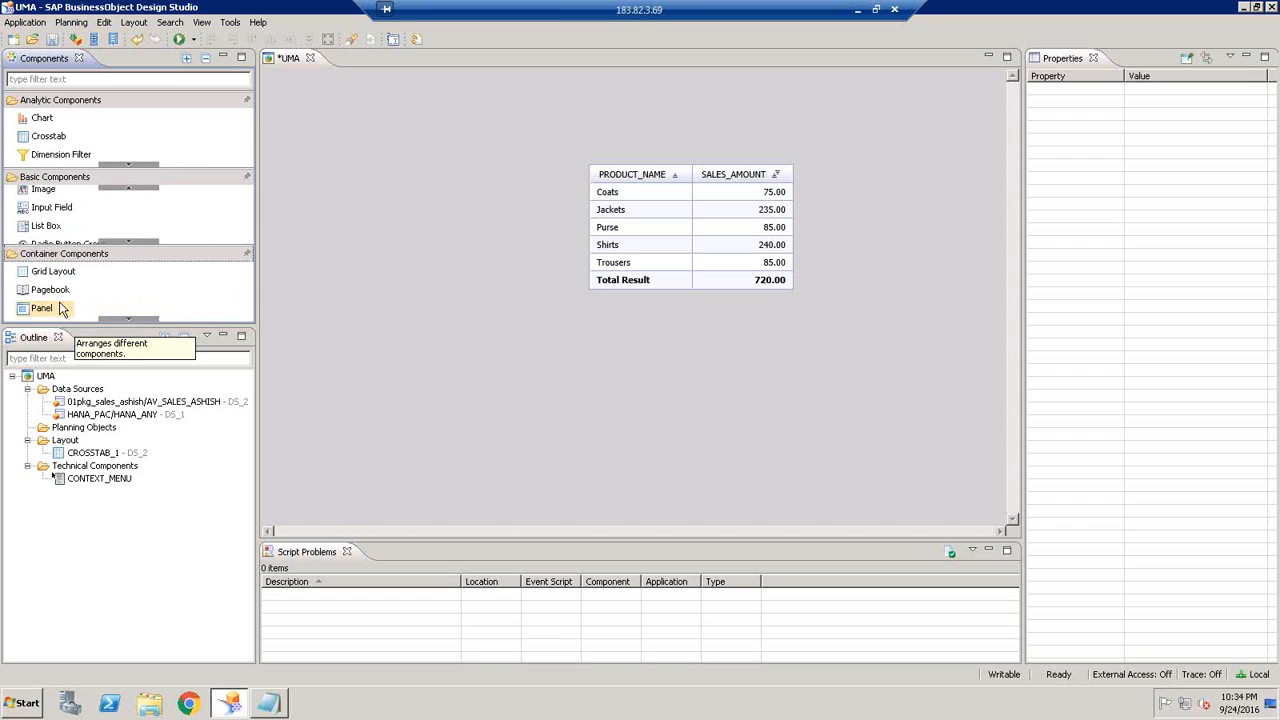
{"action": "left_click", "coordinate": [60, 292]}
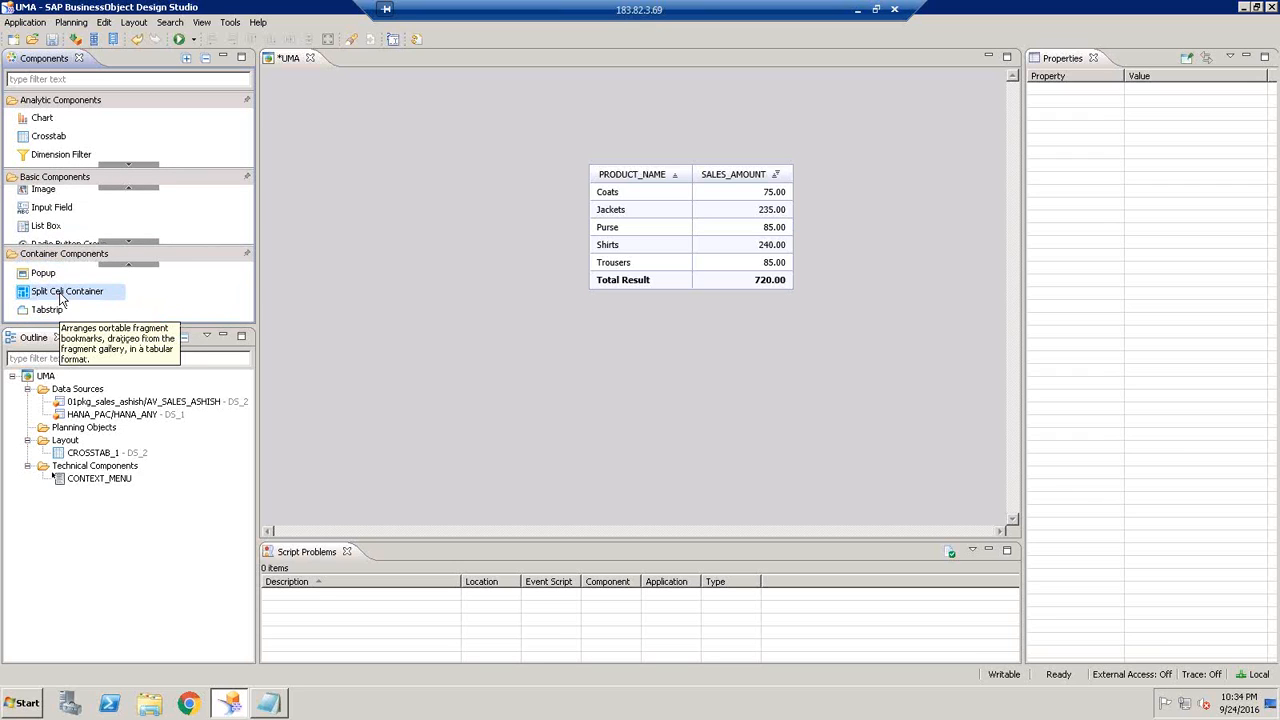
{"action": "left_click", "coordinate": [110, 256]}
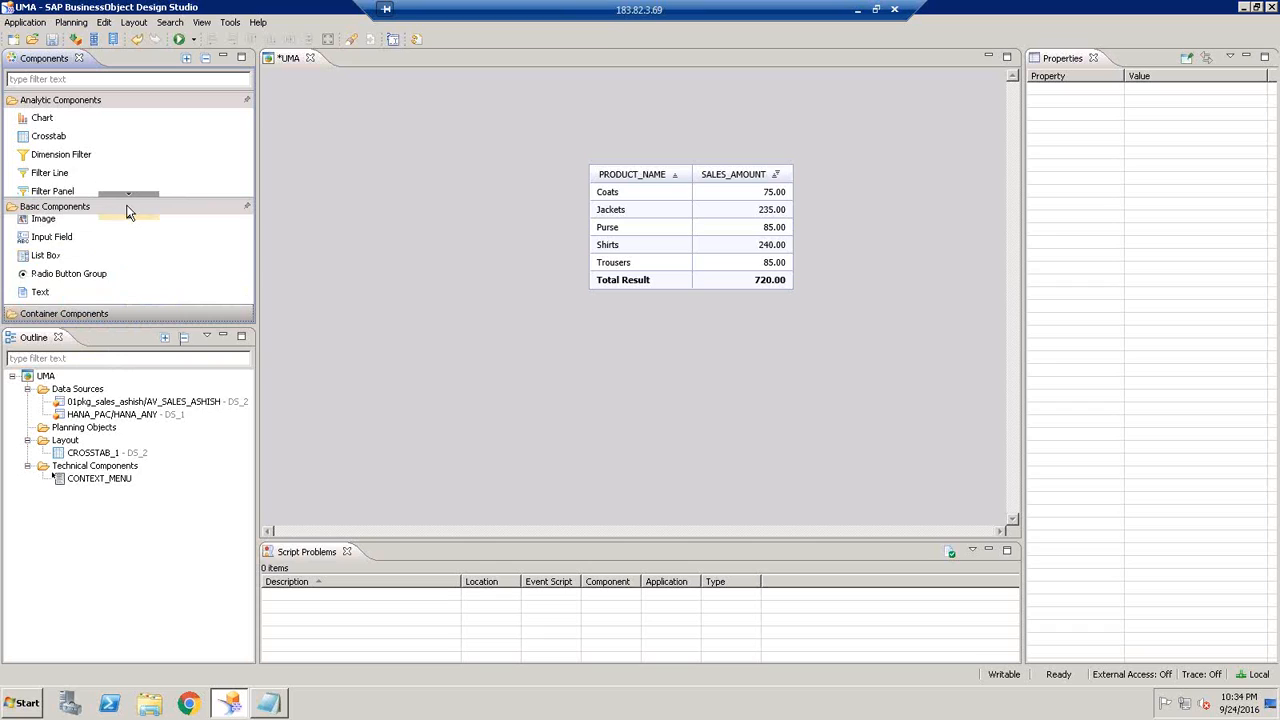
{"action": "left_click", "coordinate": [130, 206]}
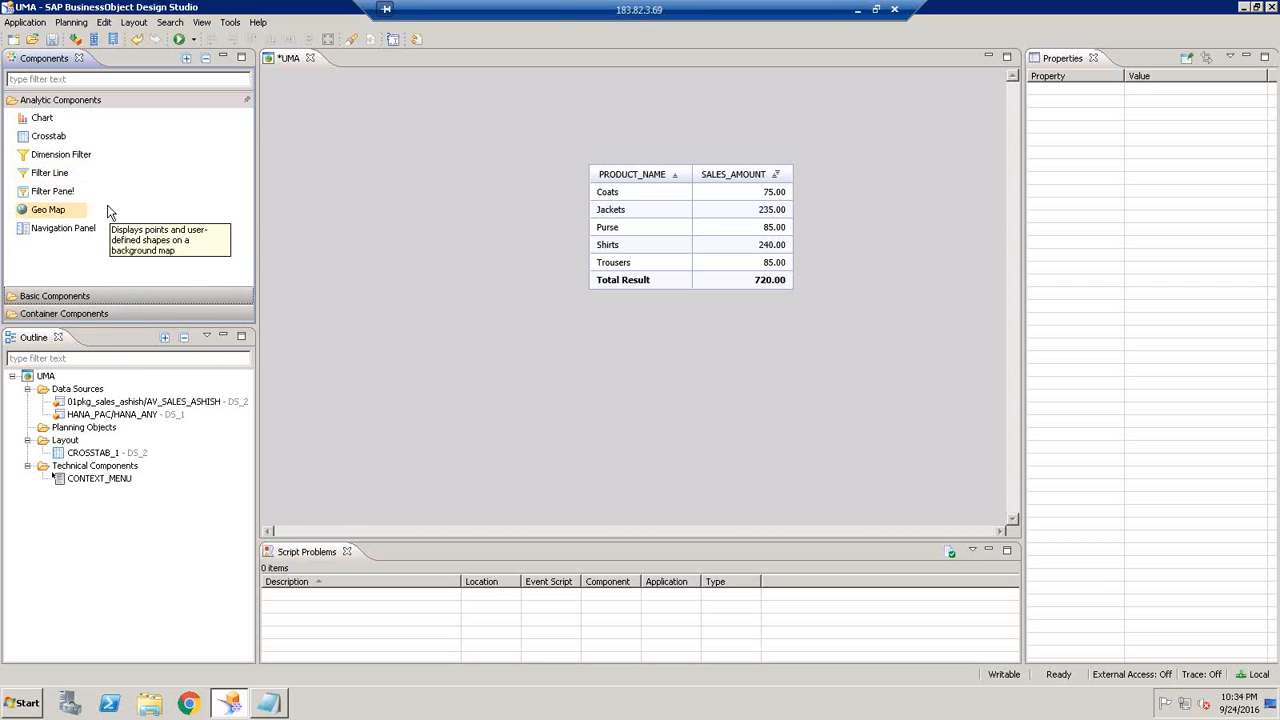
- Place a Navigation Panel on the canvas at about 85 top and 62 left margin, and assign DS_2 as its data source
{"action": "left_click", "coordinate": [47, 230]}
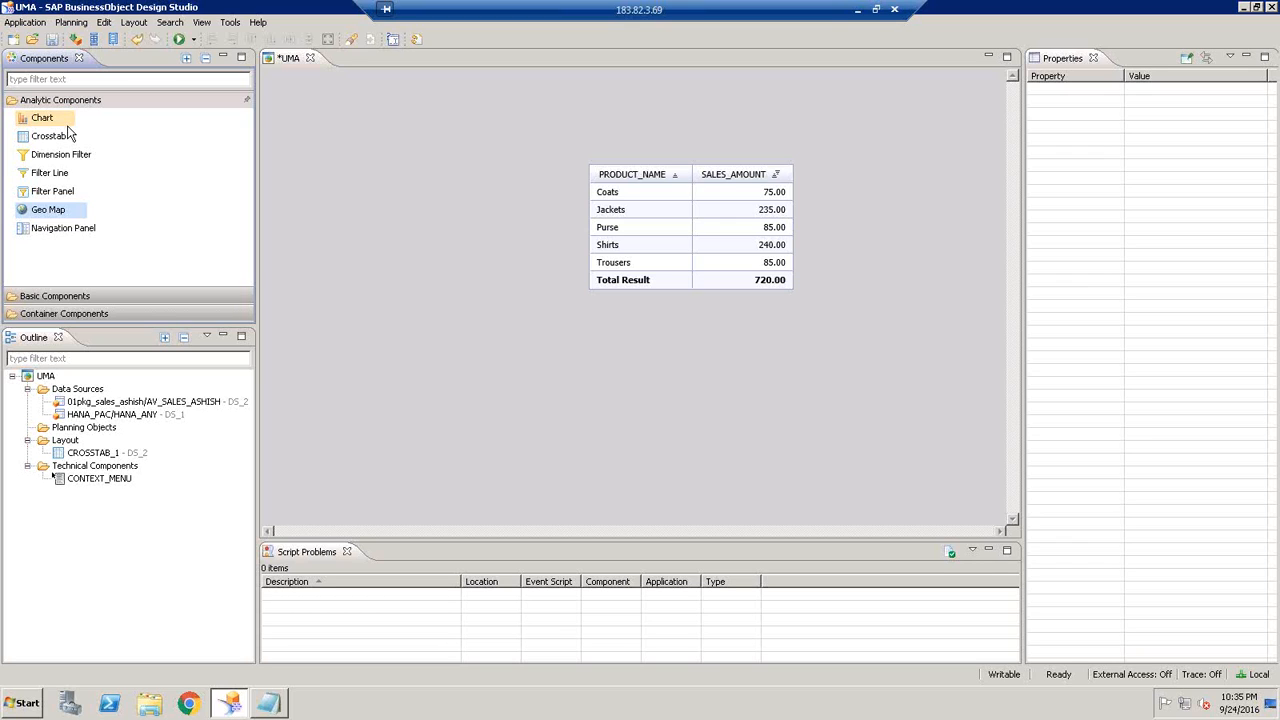
{"action": "left_click", "coordinate": [57, 230]}
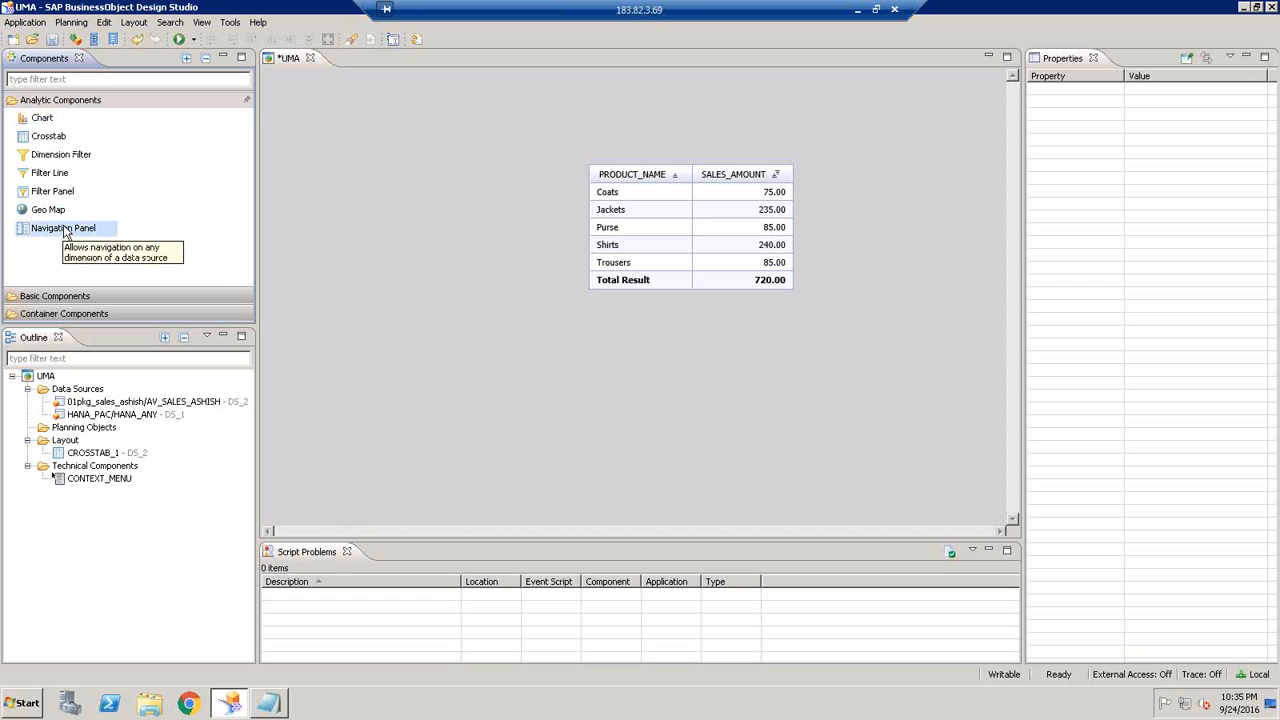
{"action": "left_click_drag", "start_coordinate": [55, 233], "coordinate": [310, 144]}
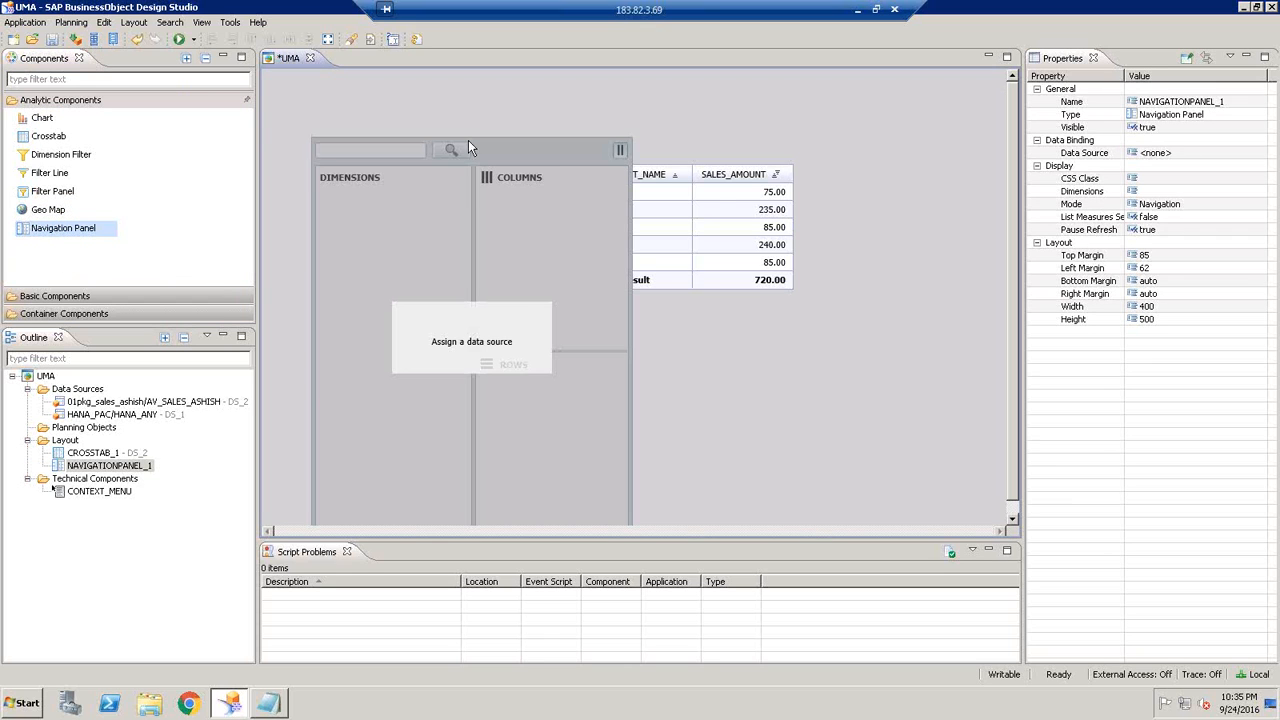
{"action": "left_click", "coordinate": [1191, 166]}
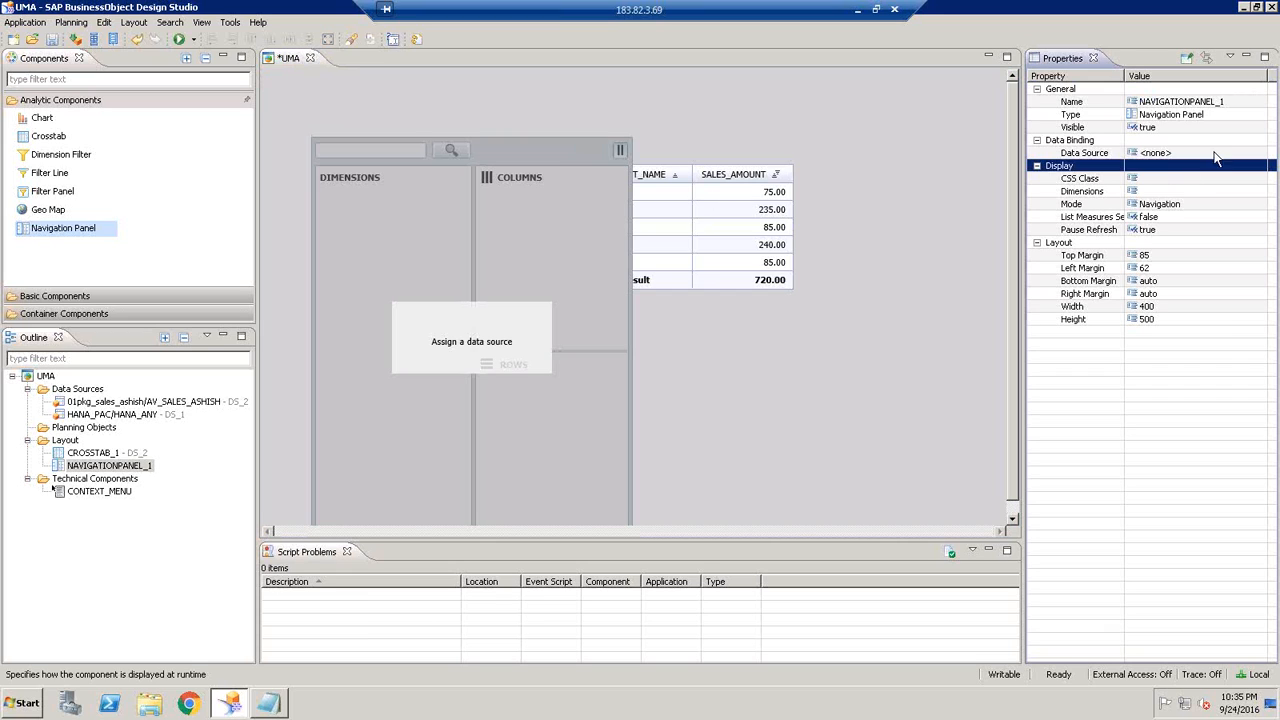
{"action": "left_click", "coordinate": [1214, 152]}
{"action": "left_click", "coordinate": [1259, 152]}
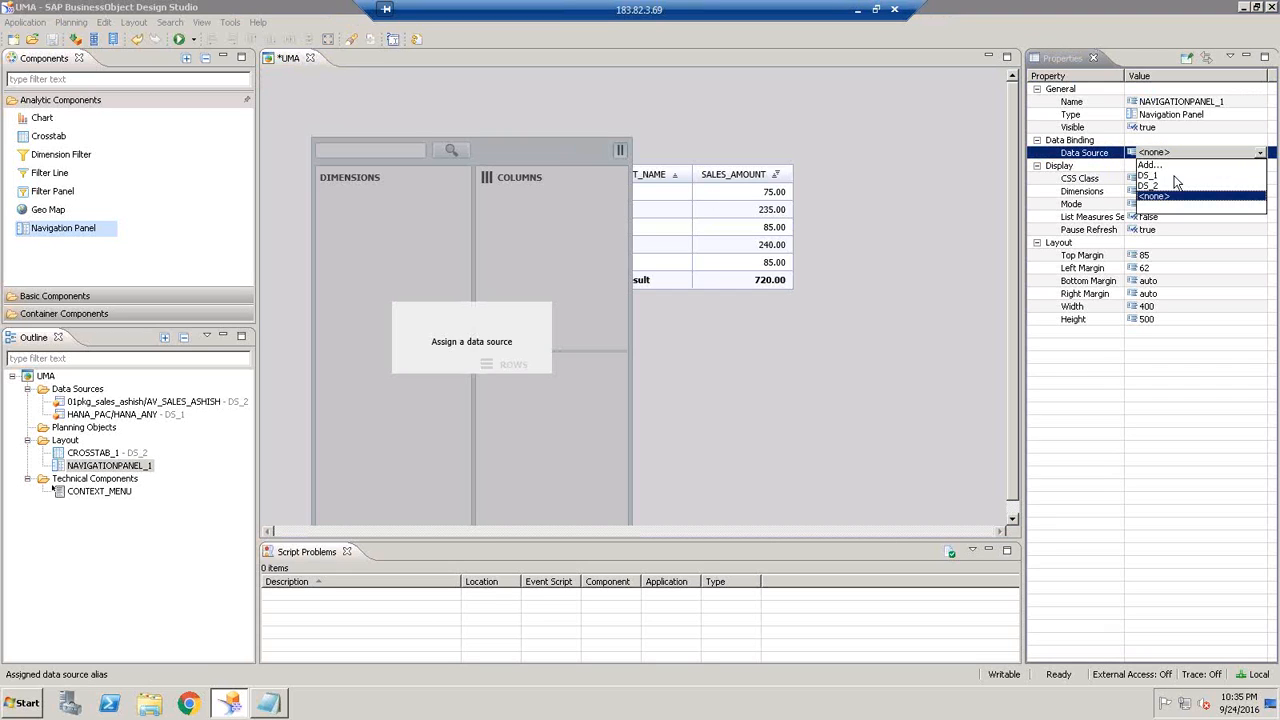
{"action": "left_click", "coordinate": [1158, 190]}
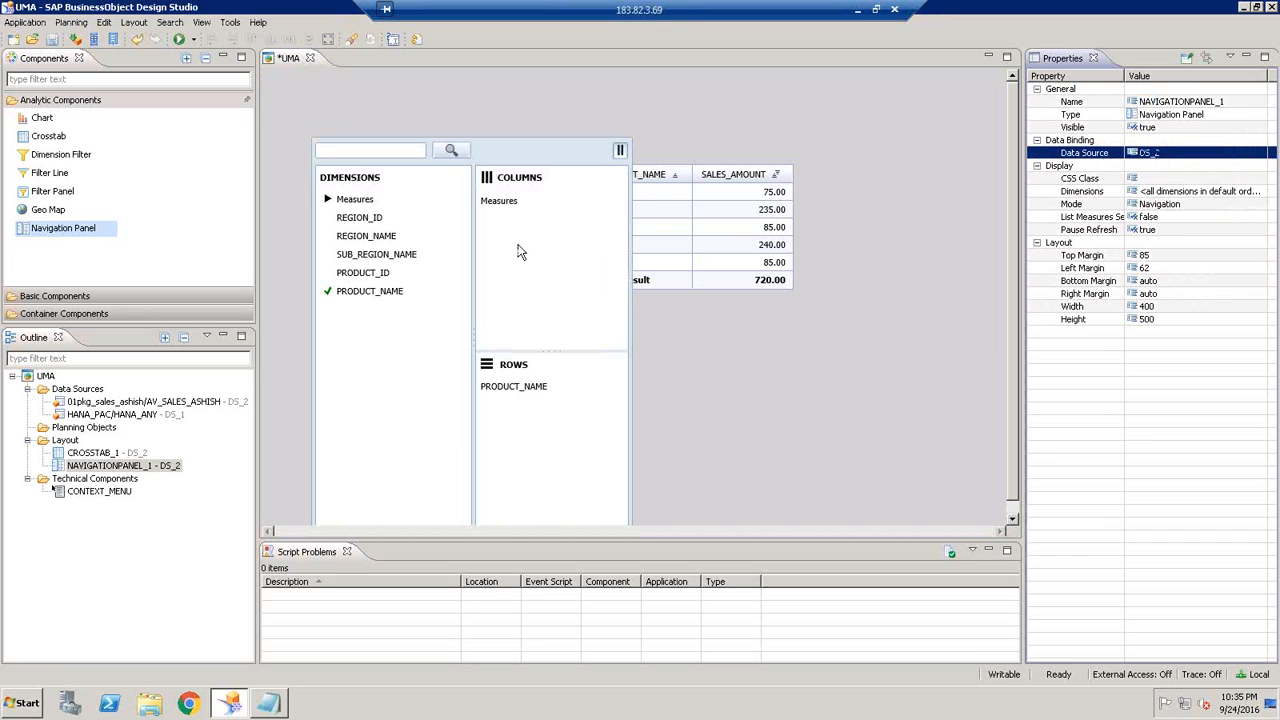
- Run the application locally to try out the Navigation Panel with the crosstab
{"action": "left_click", "coordinate": [181, 39]}
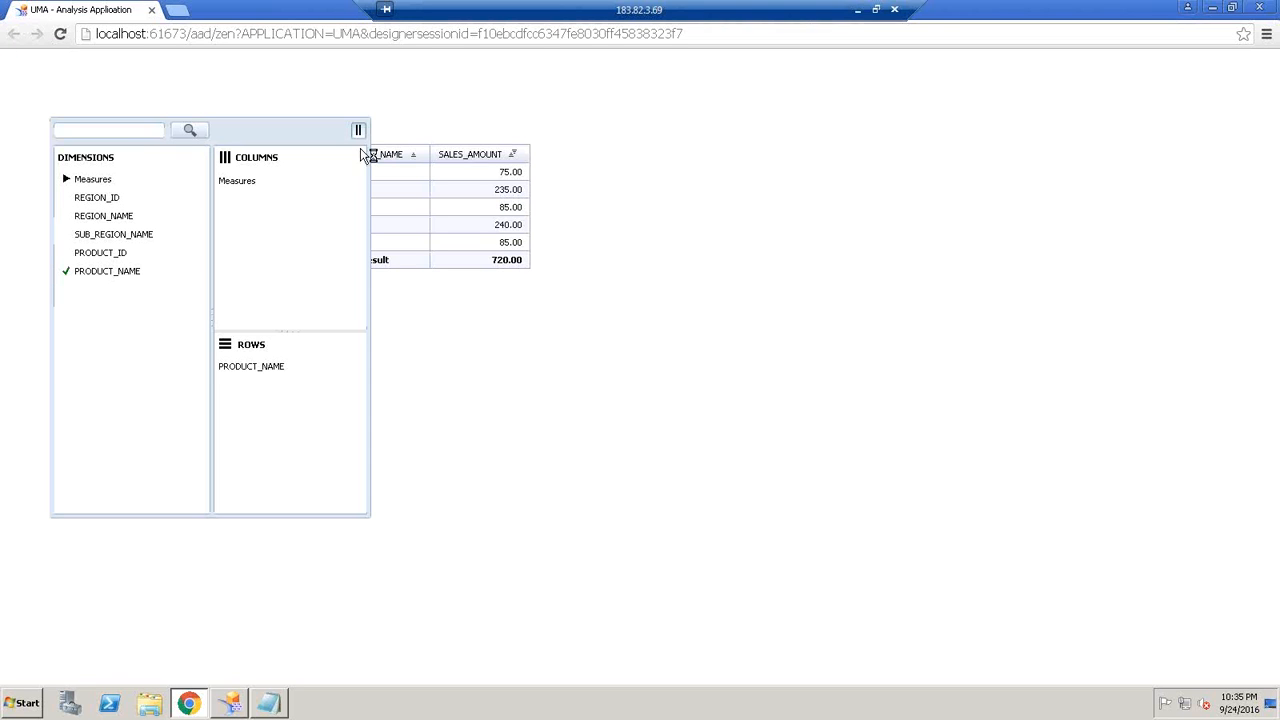